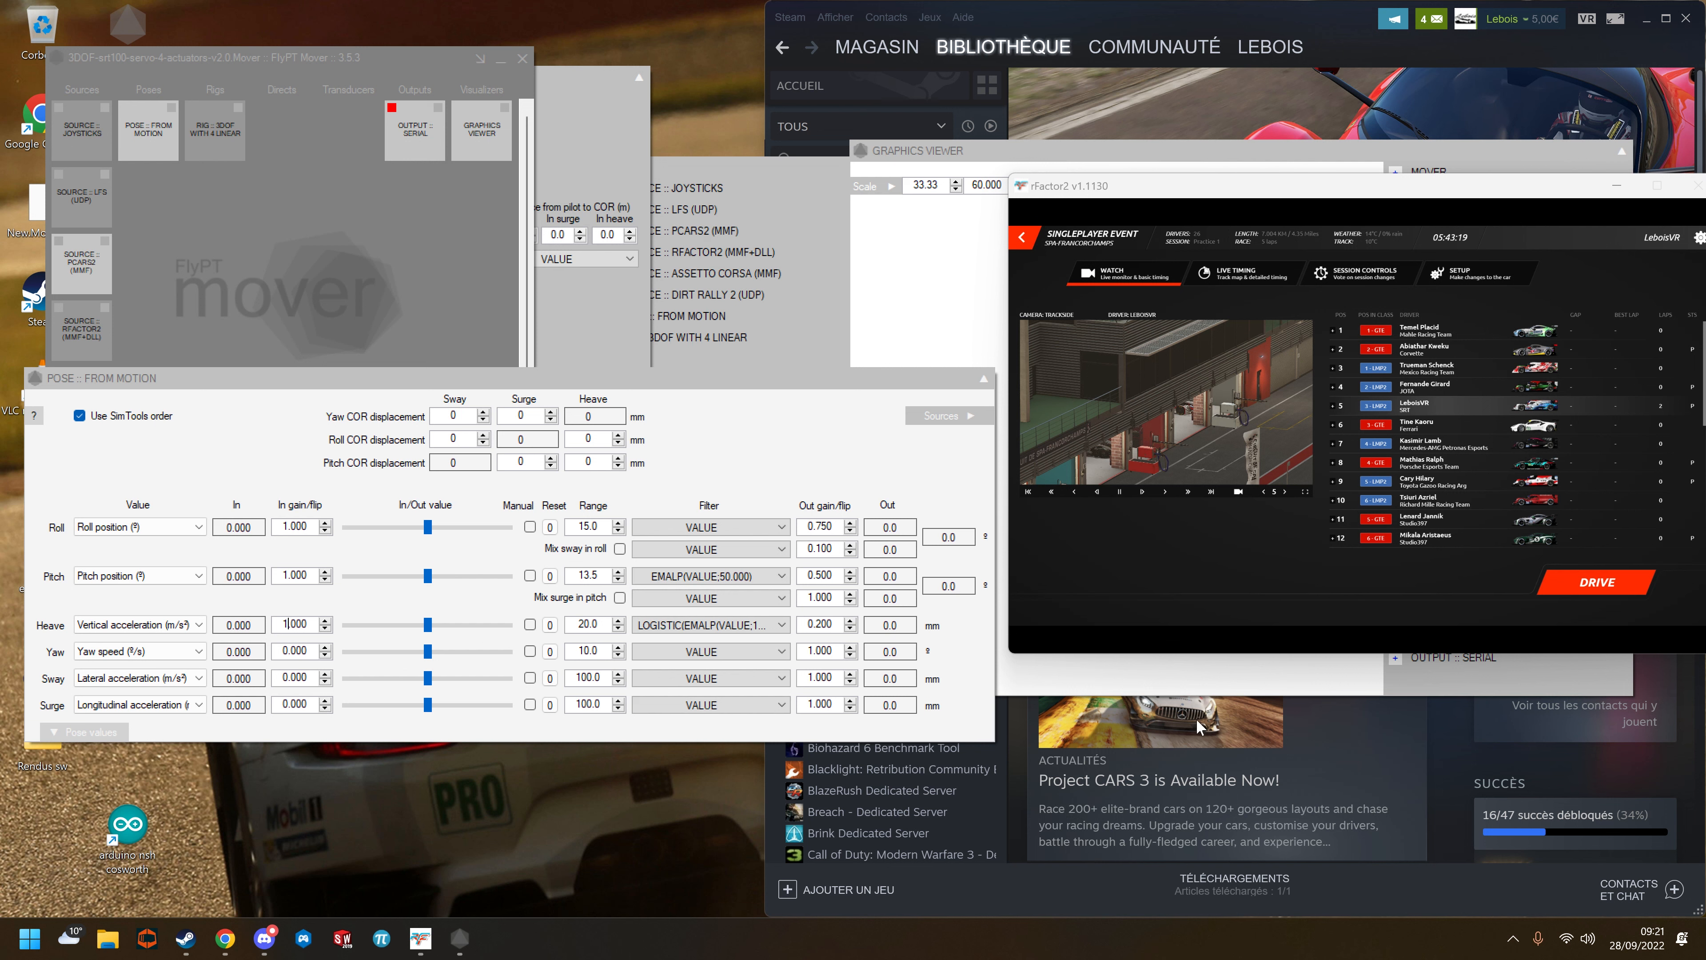
pyautogui.click(1702, 940)
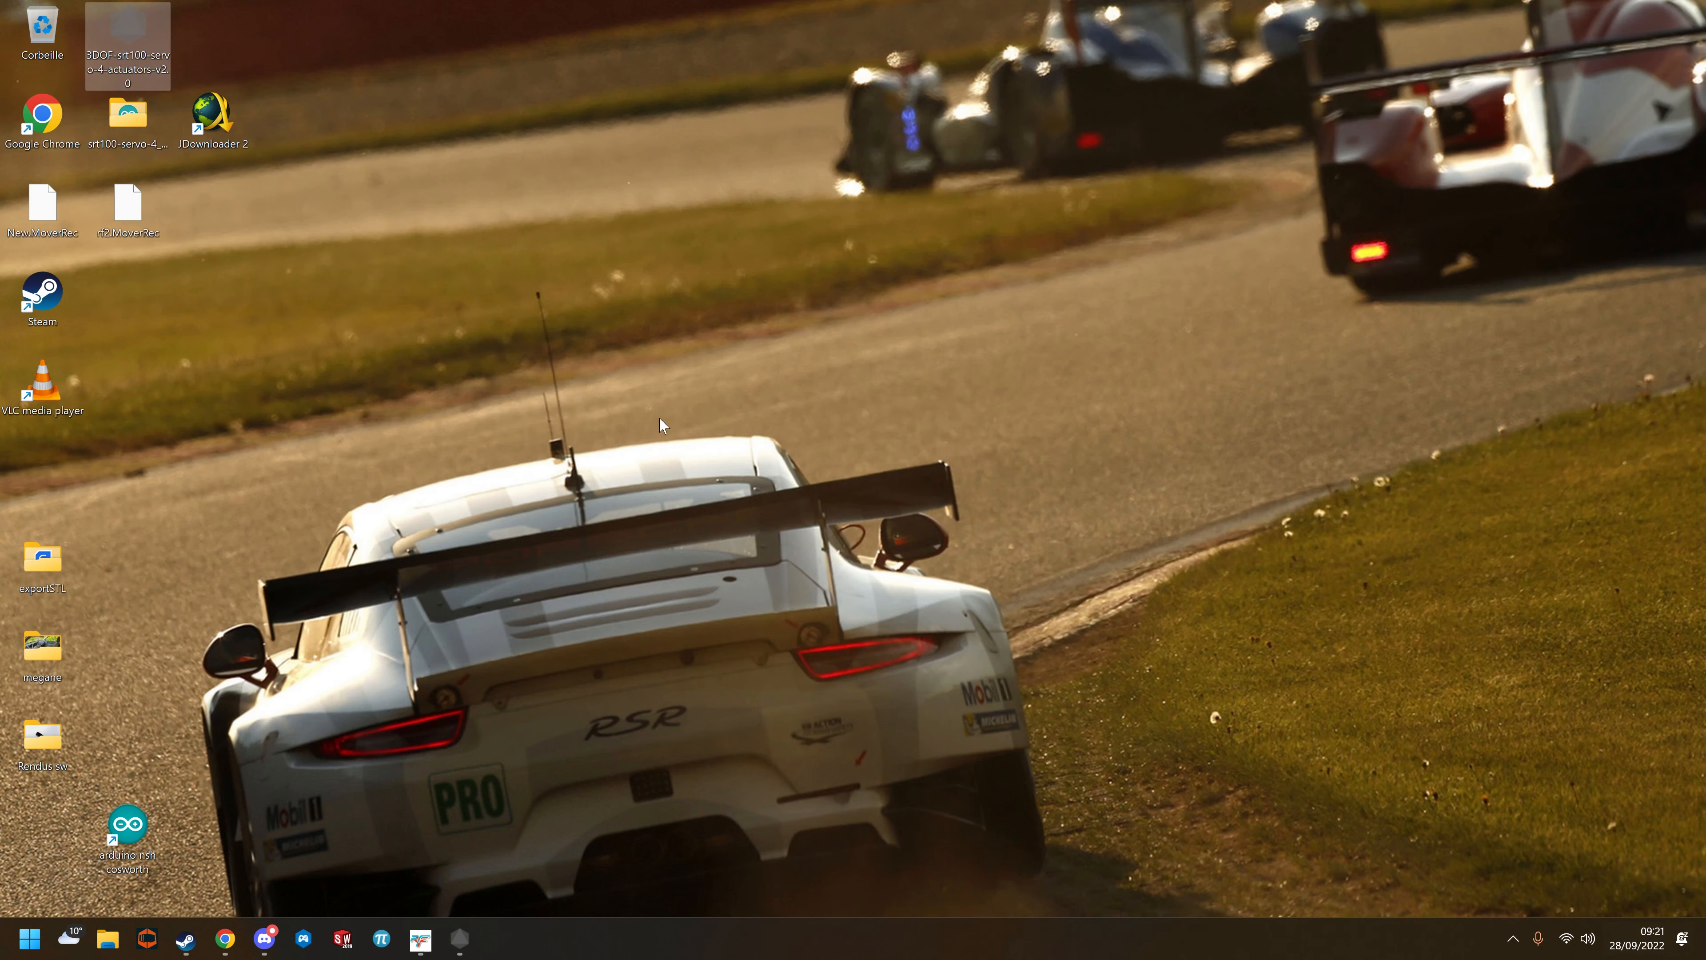
pyautogui.rightClick(139, 64)
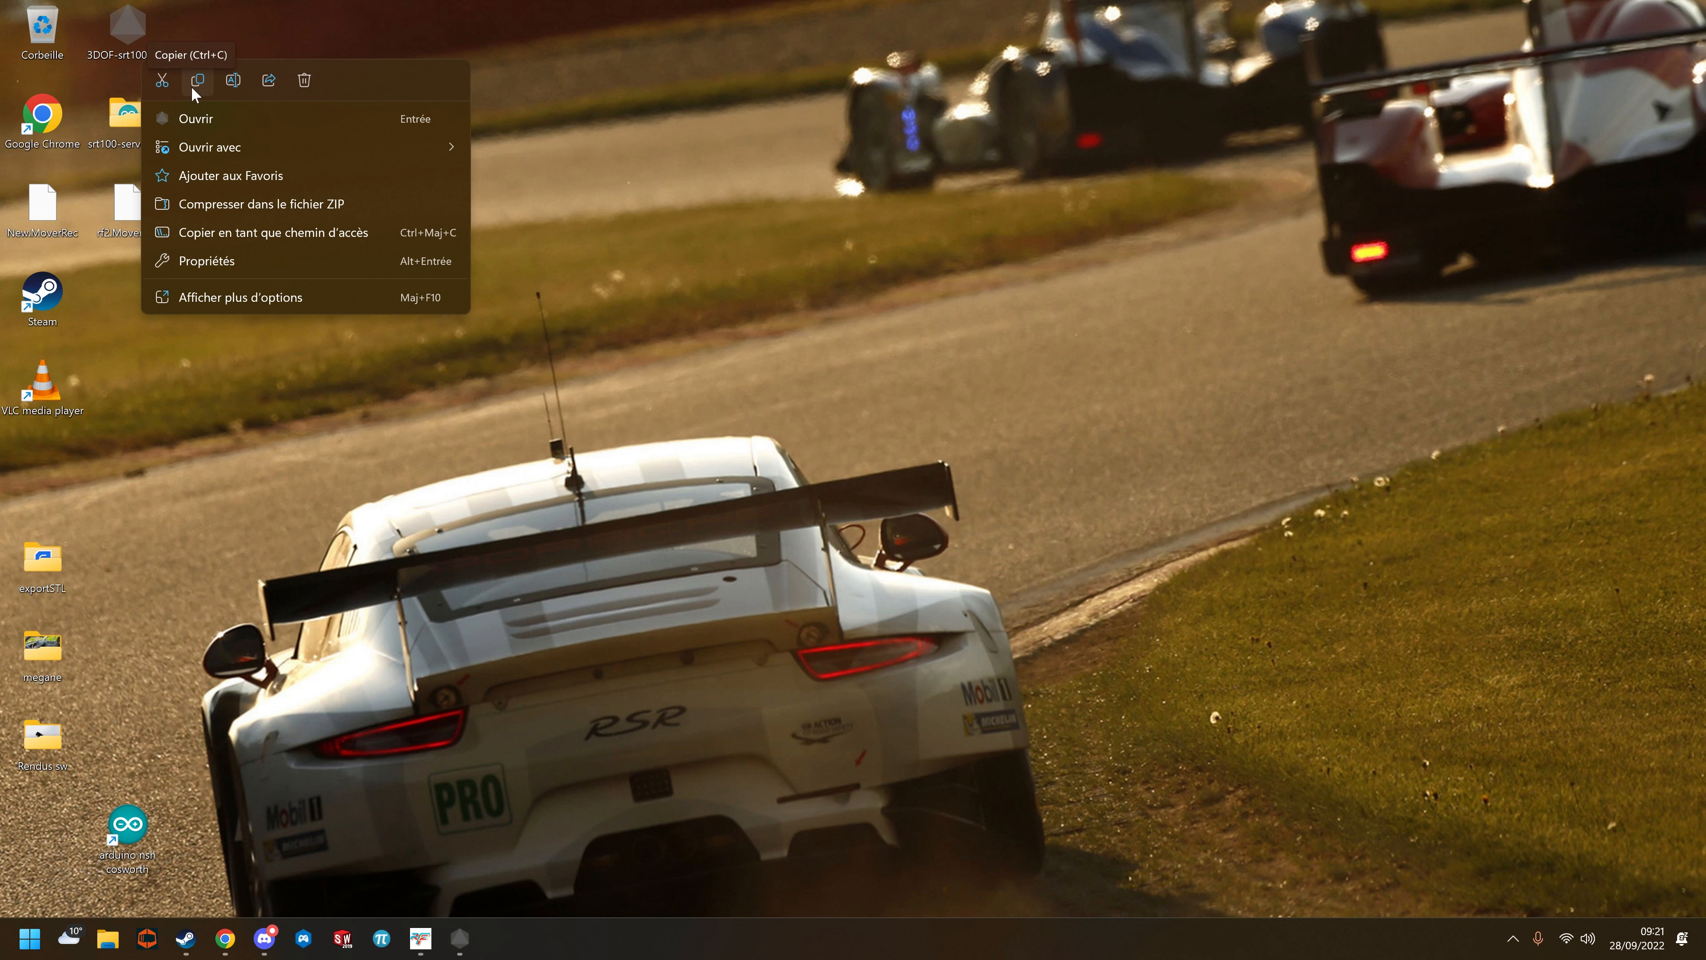
pyautogui.click(350, 37)
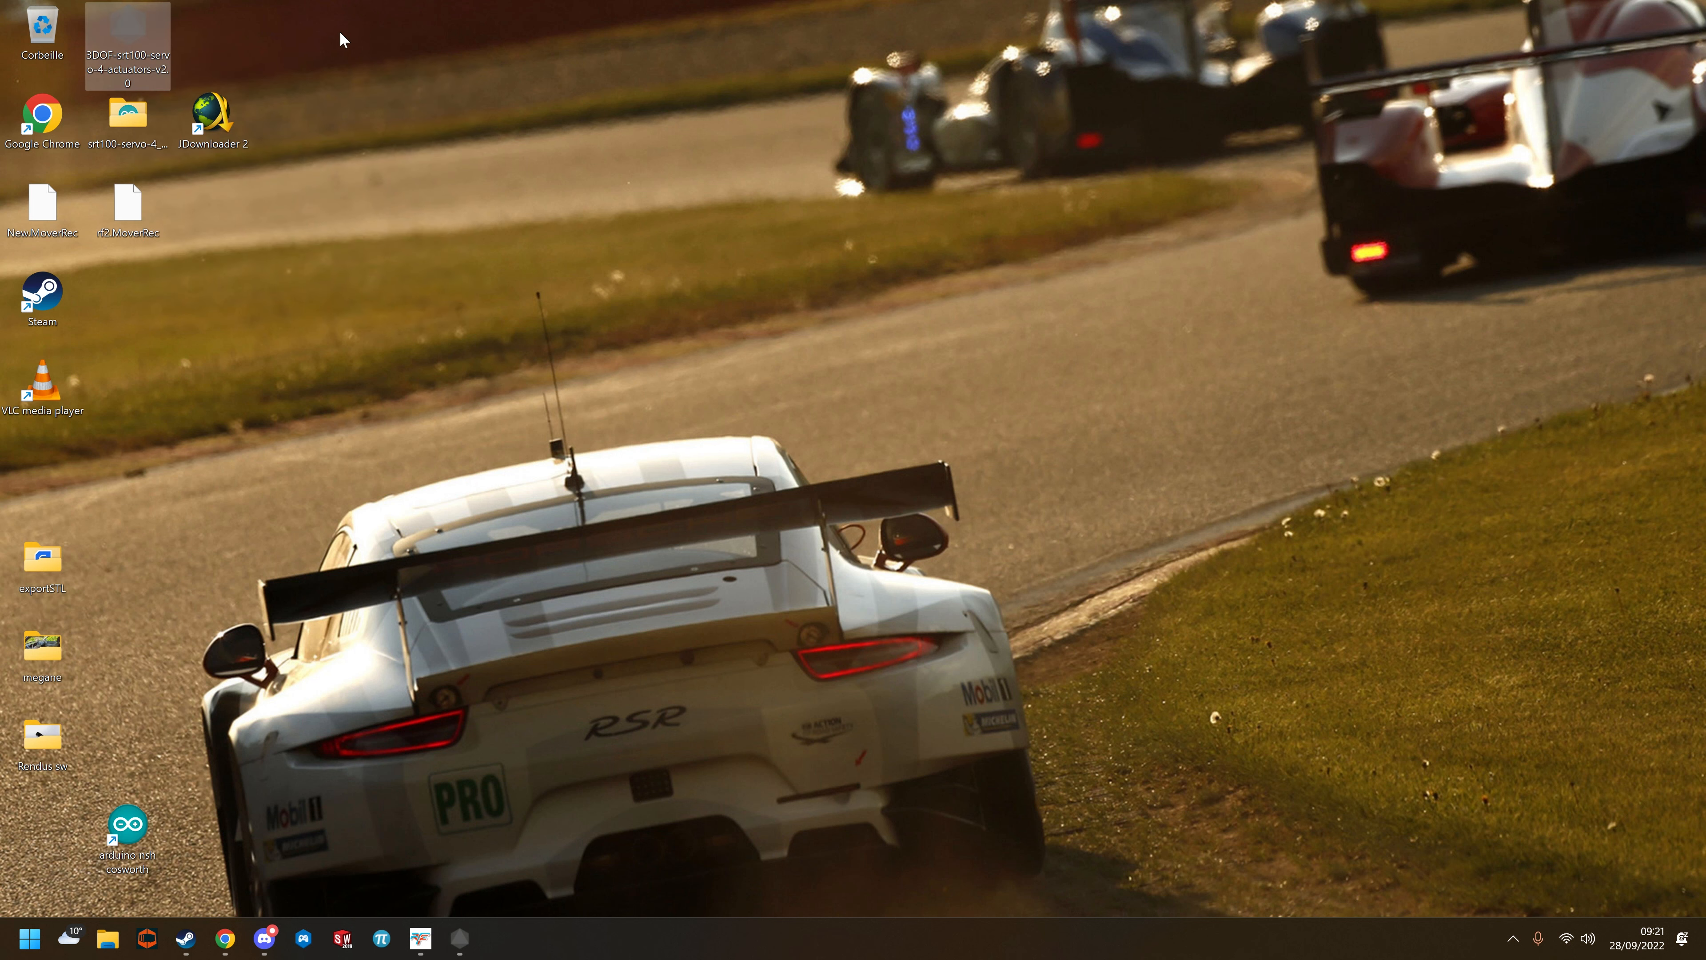
# Step: Restore the FlyPT Mover windows and bring the Steam library up beside them
pyautogui.click(474, 949)
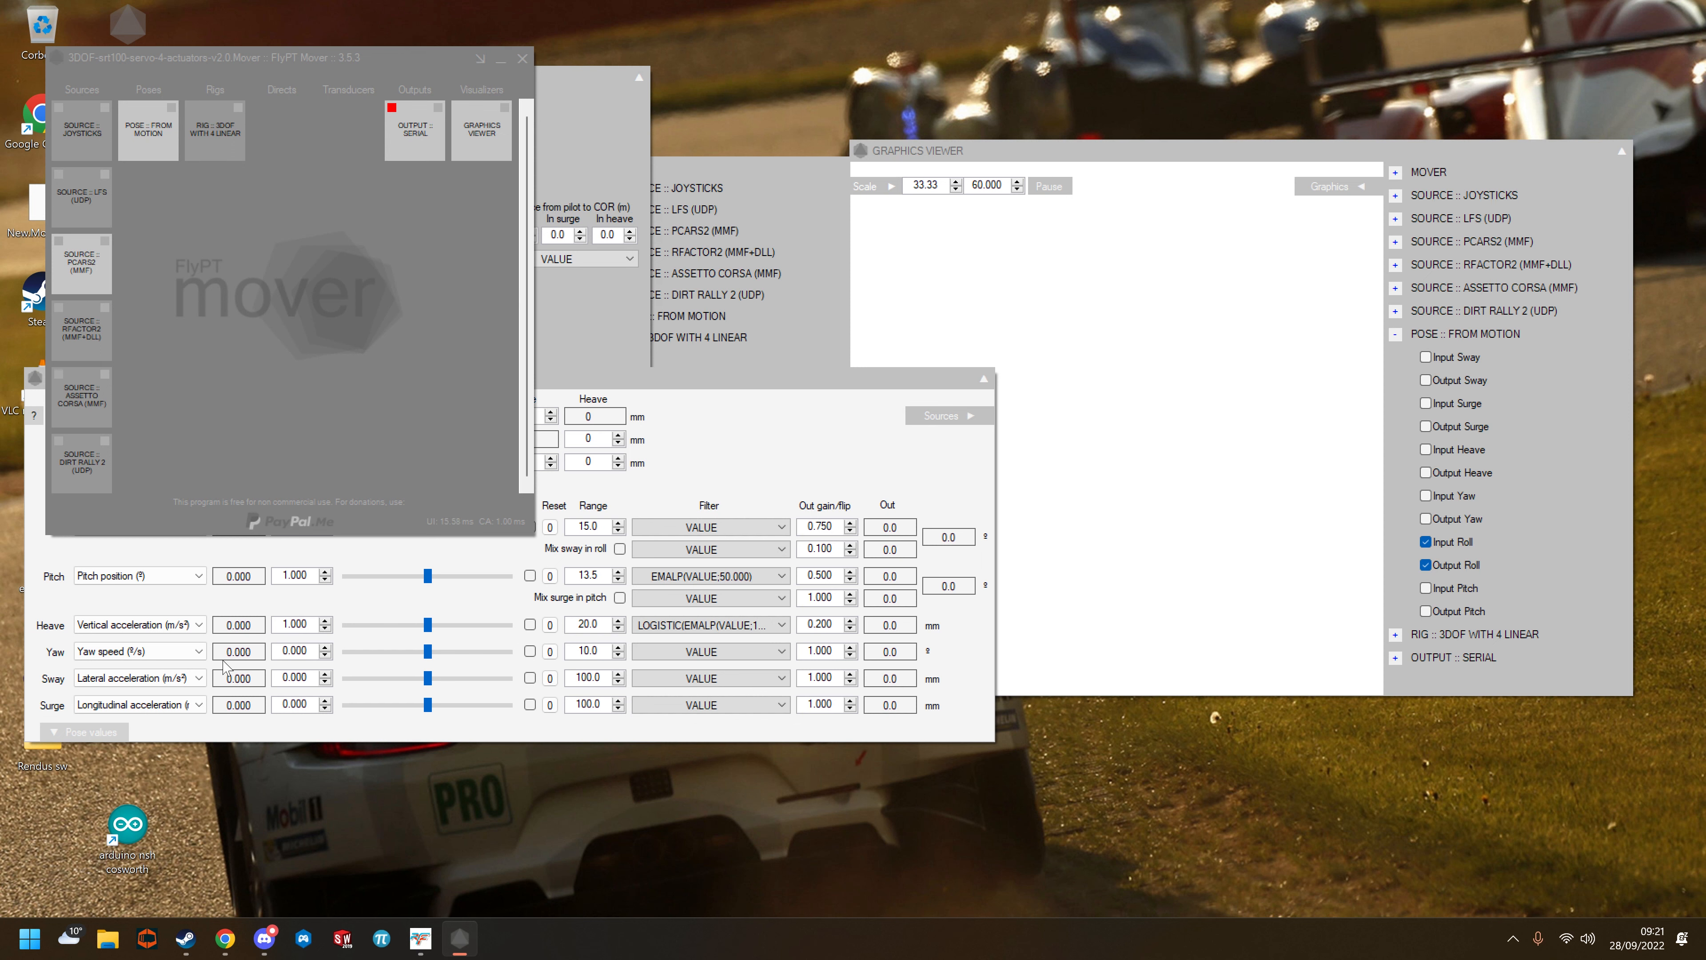
pyautogui.click(227, 936)
pyautogui.click(227, 936)
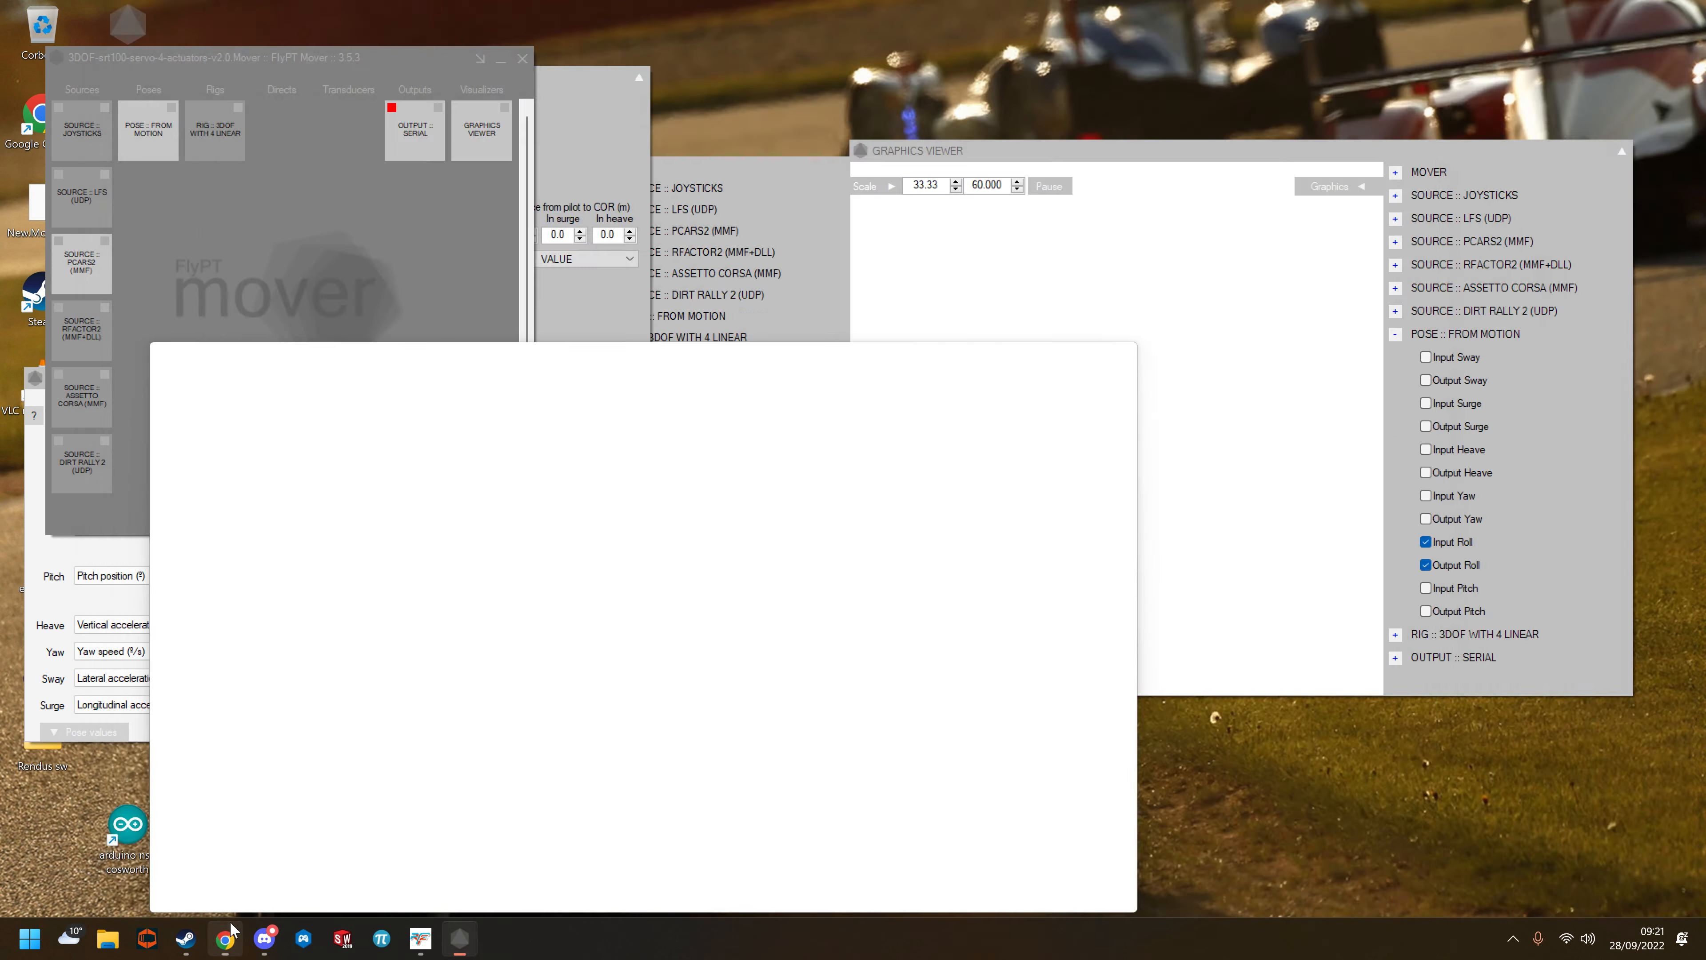
pyautogui.click(186, 938)
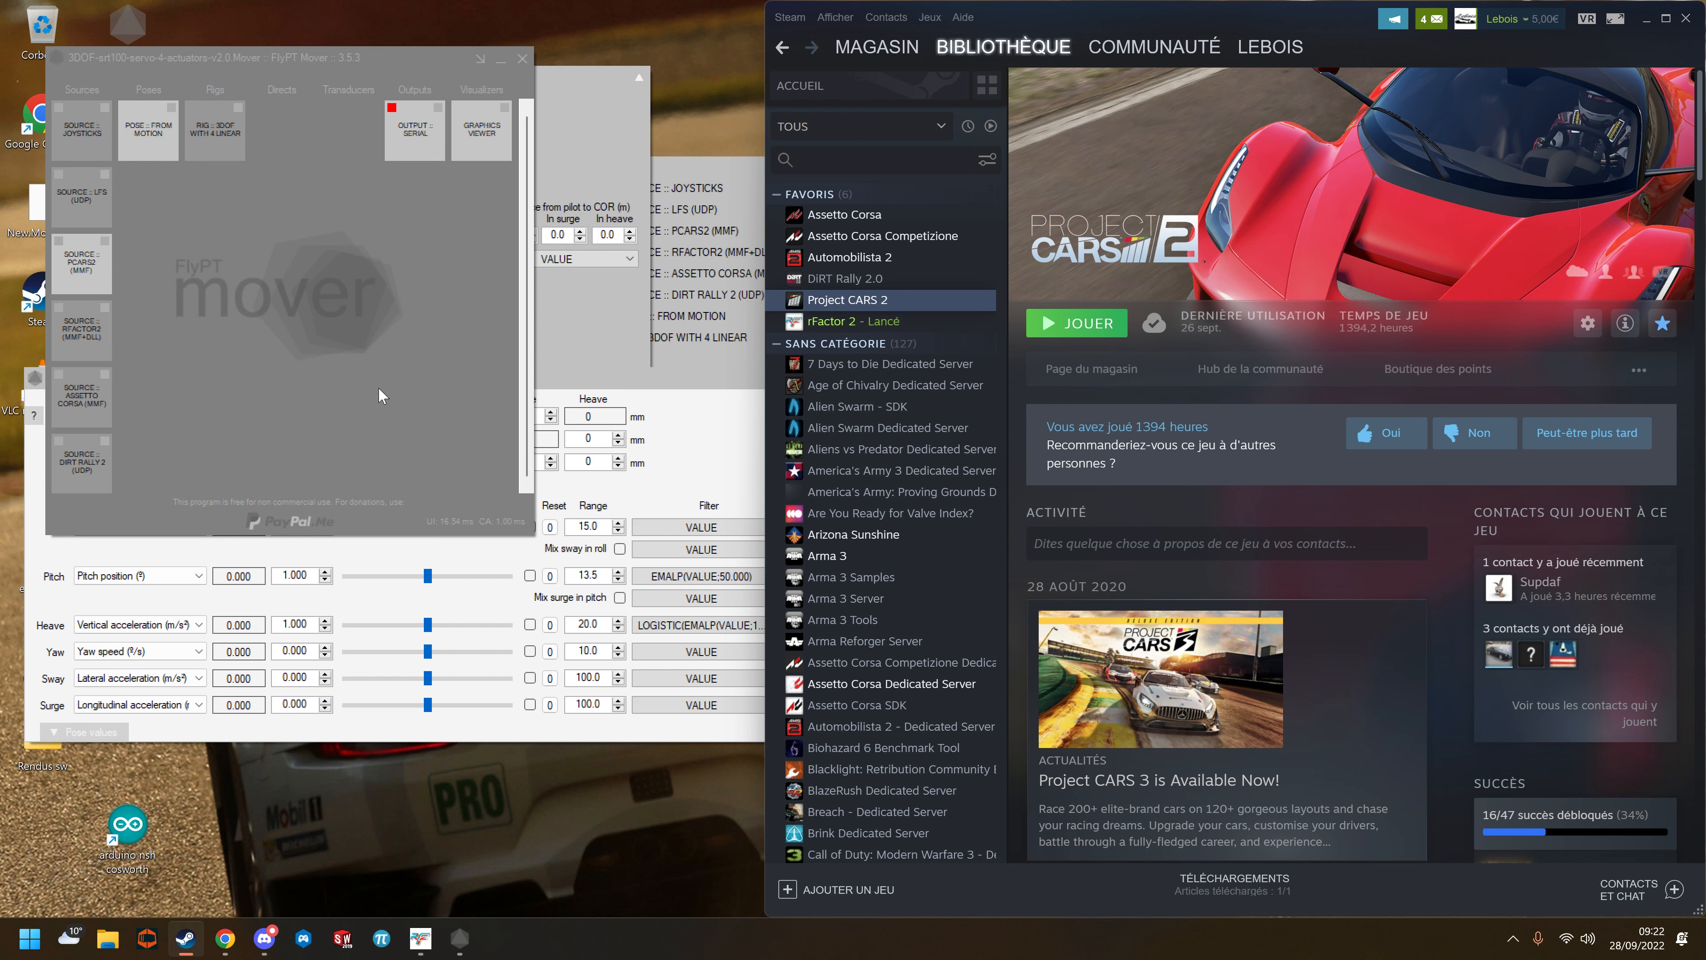
# Step: In the From Motion pose, set the input gain of Pitch and Heave to 0 so only Roll stays active
pyautogui.click(148, 131)
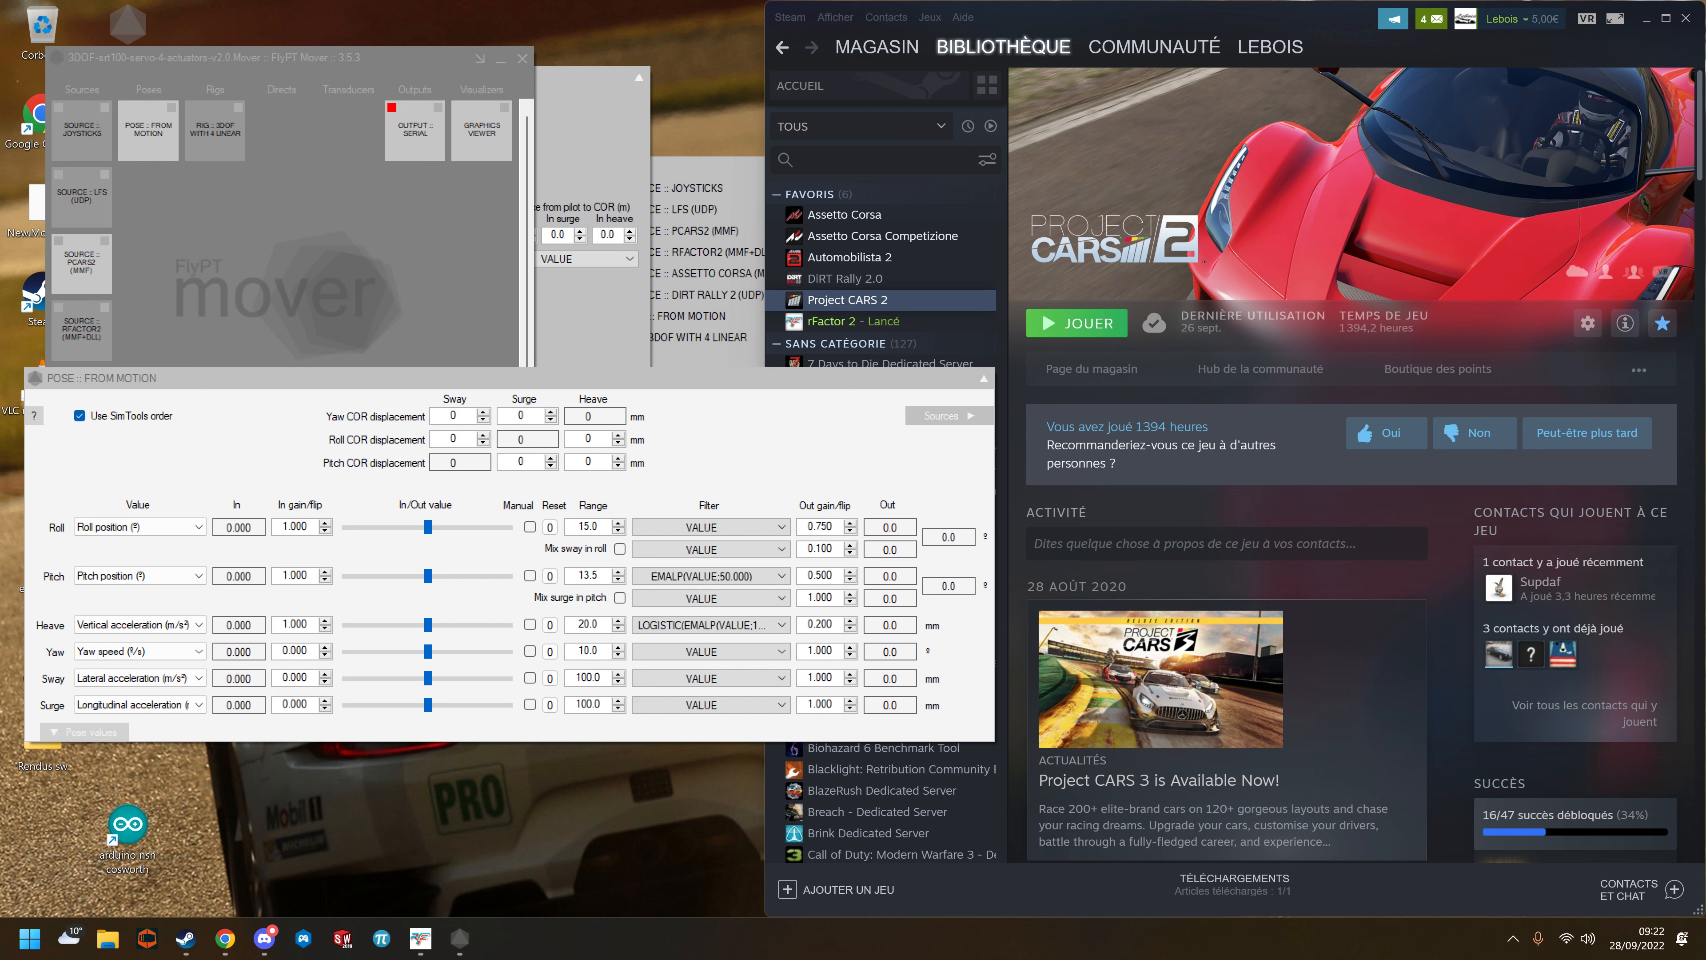
pyautogui.moveTo(307, 575); pyautogui.dragTo(266, 573)
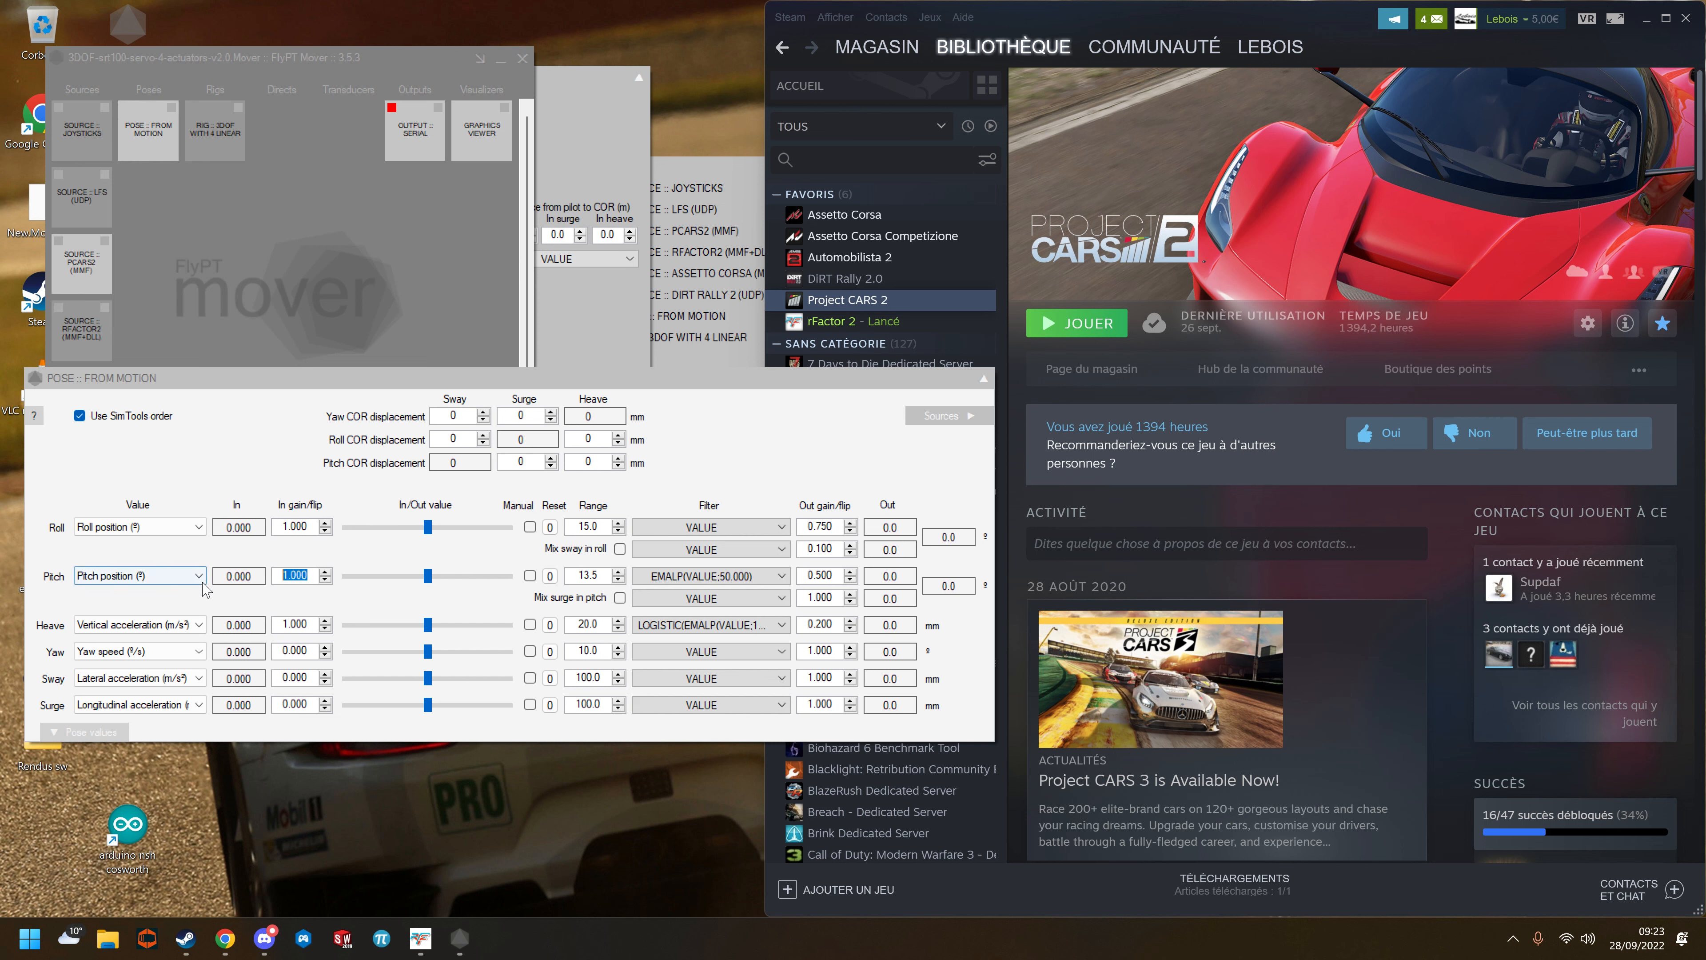
pyautogui.write('0')
pyautogui.moveTo(307, 624); pyautogui.dragTo(257, 633)
pyautogui.write('0')
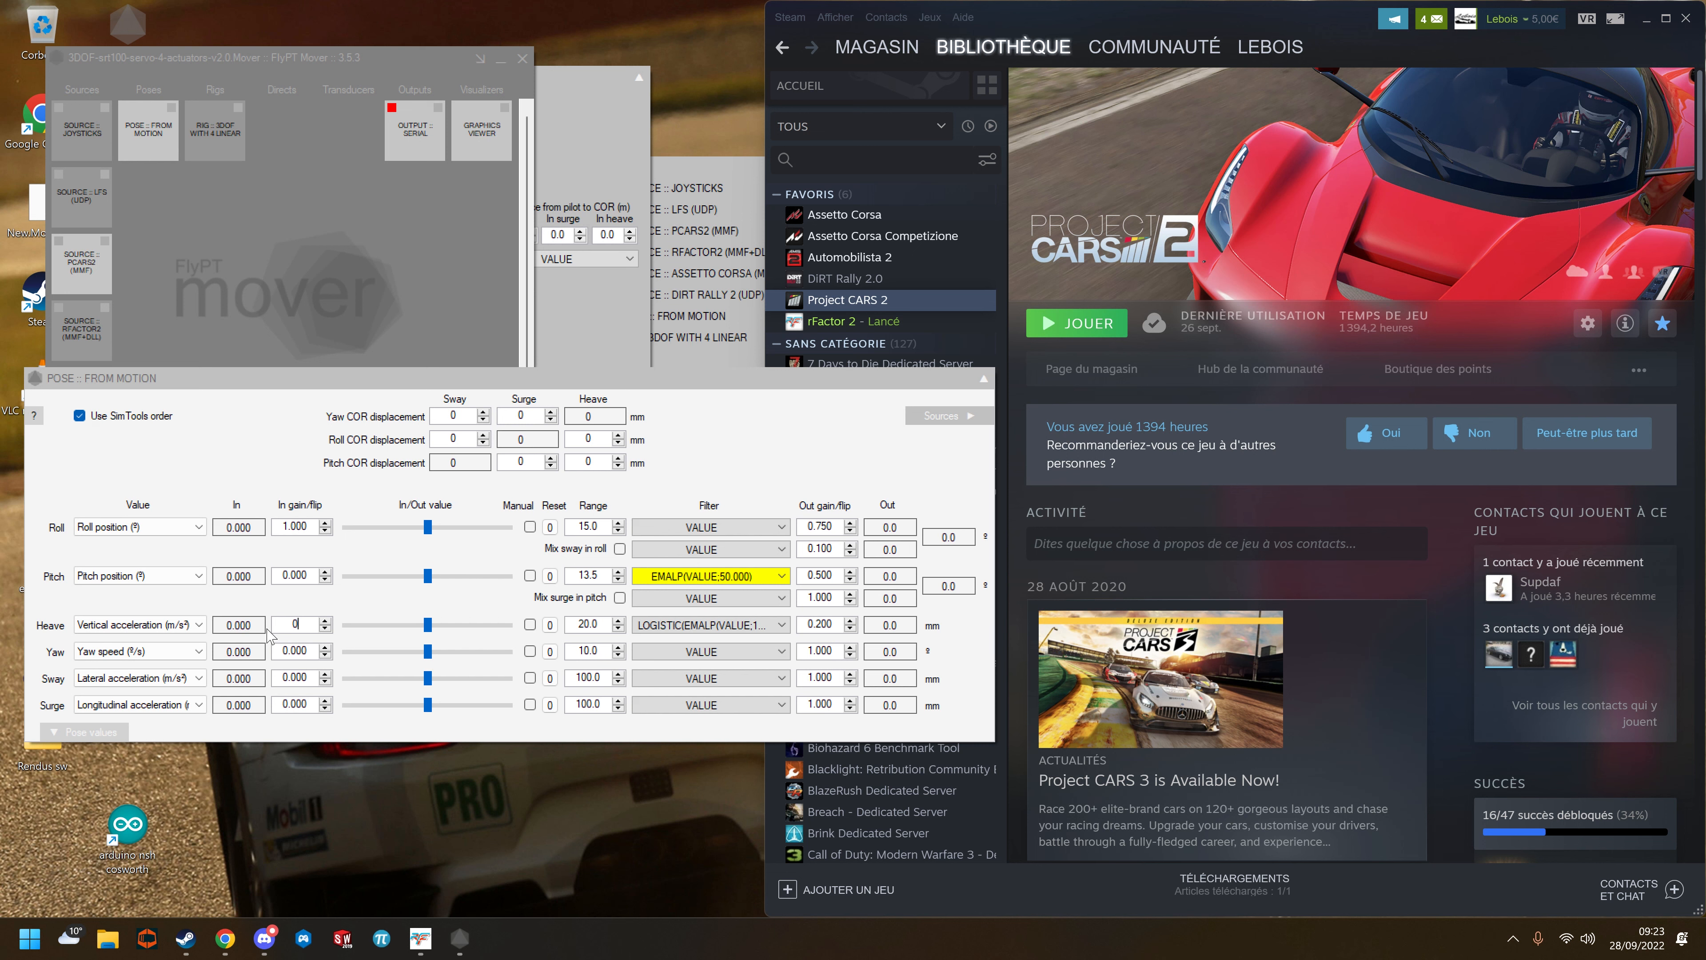
pyautogui.click(289, 650)
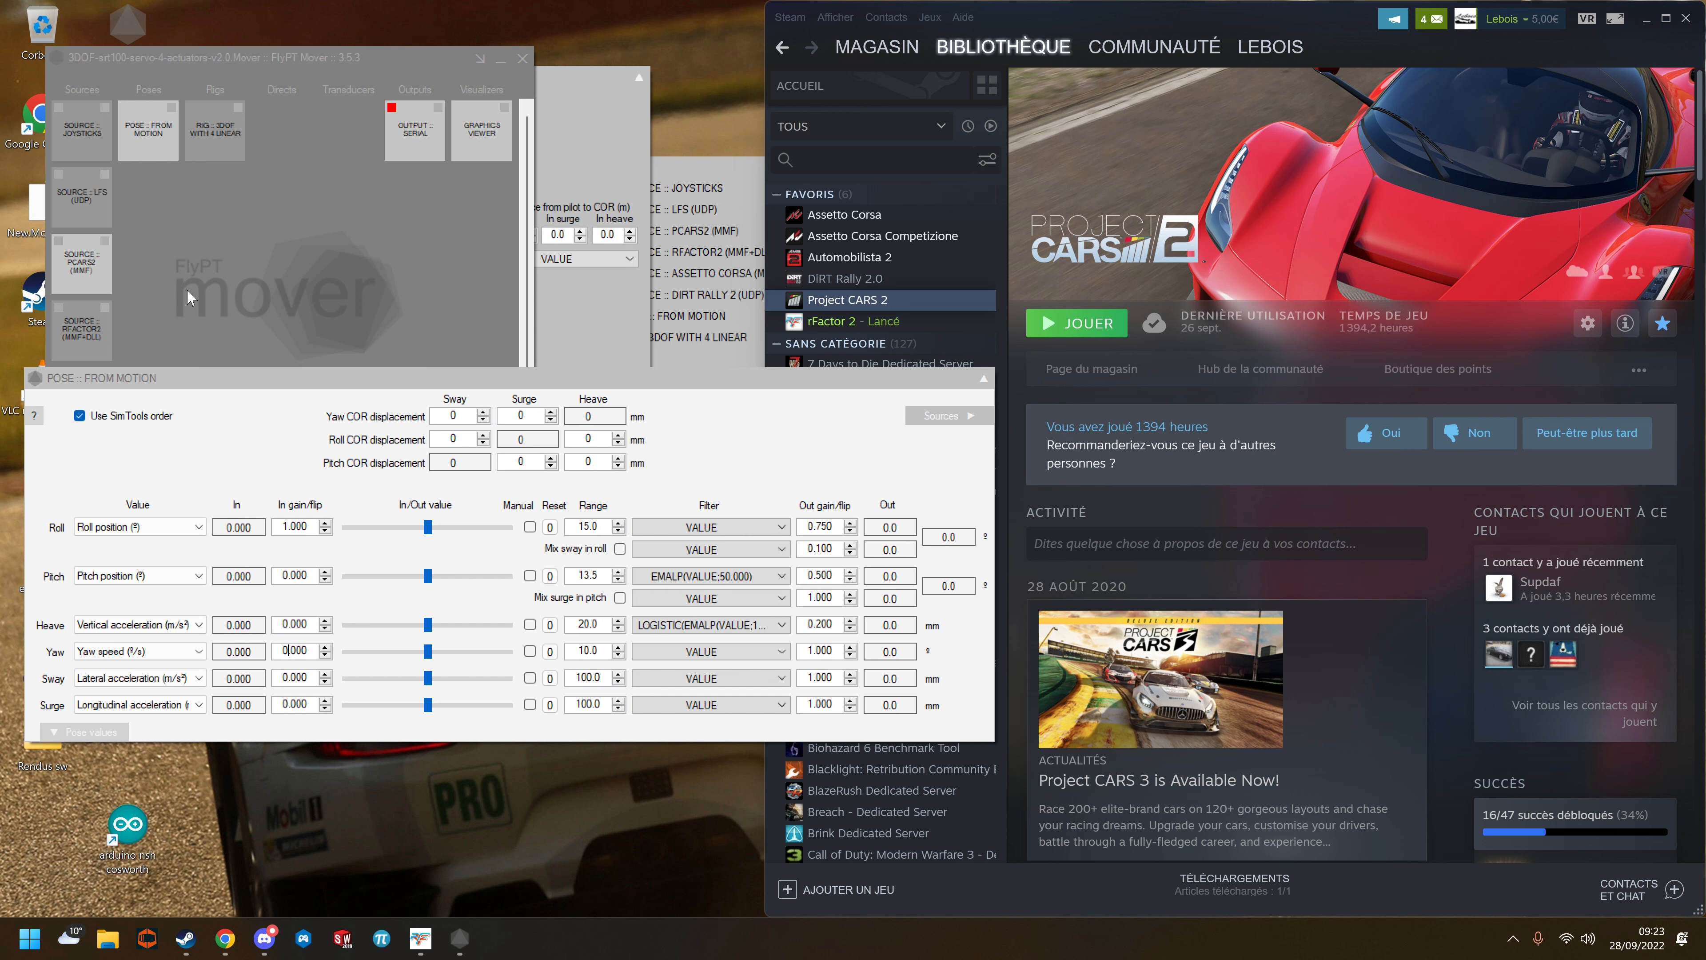
# Step: Open the rFactor2 source, connect it and return to the main Mover window
pyautogui.click(95, 343)
pyautogui.click(553, 151)
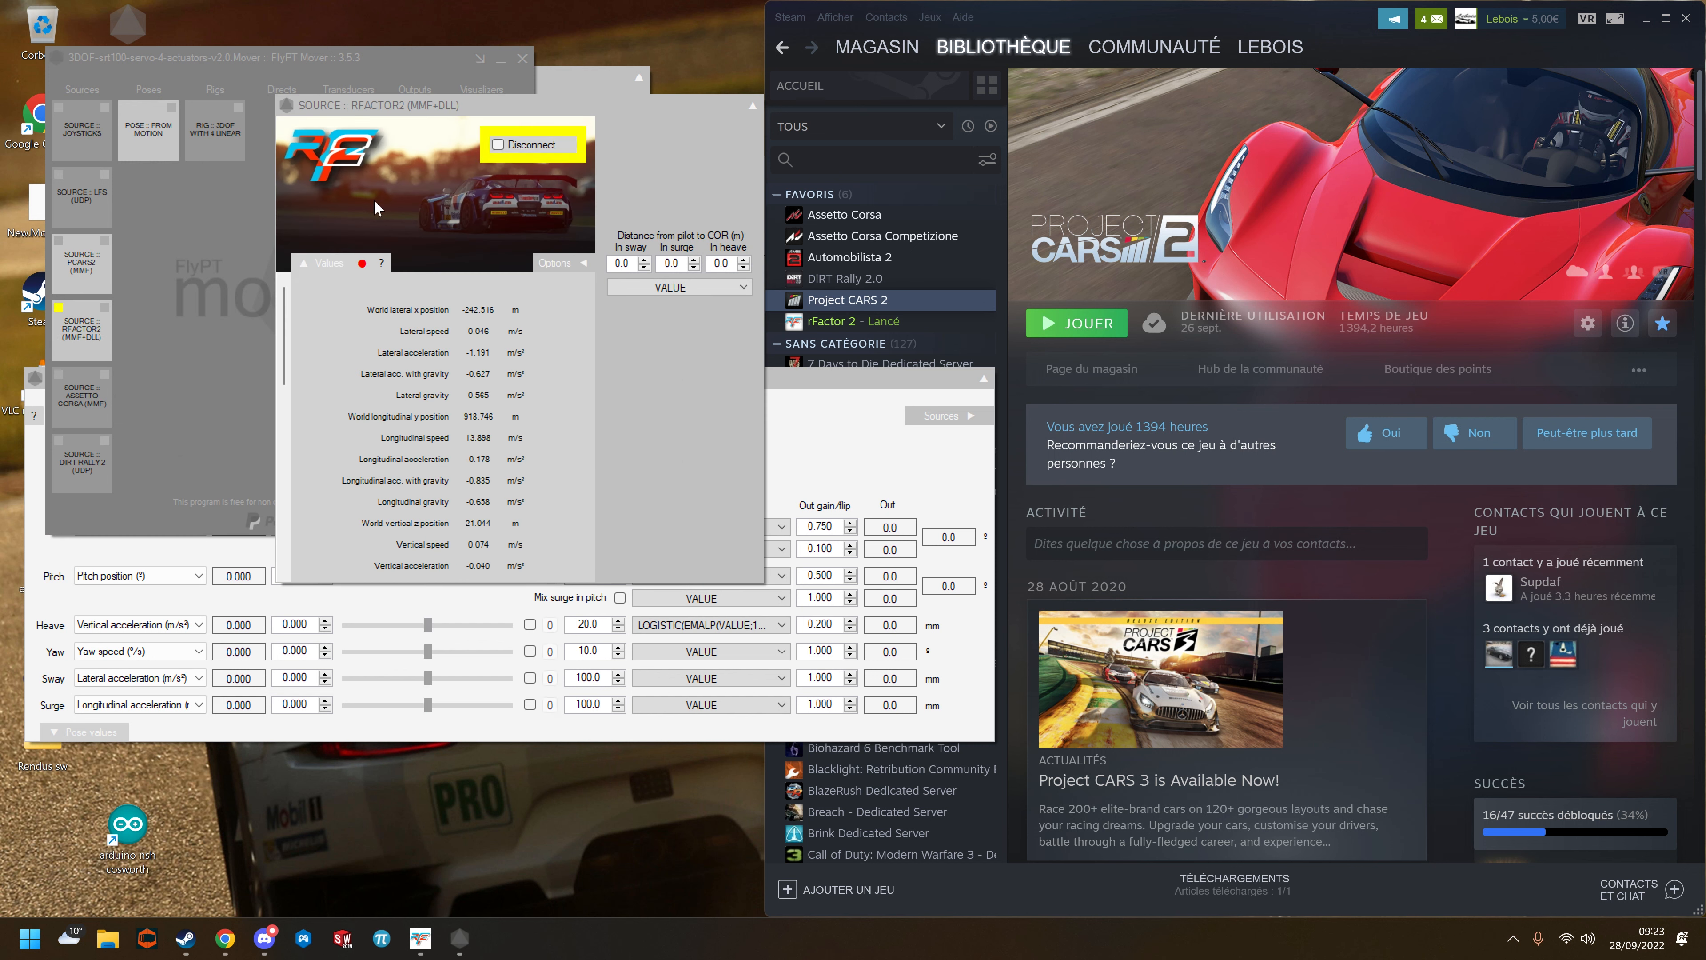
pyautogui.click(221, 258)
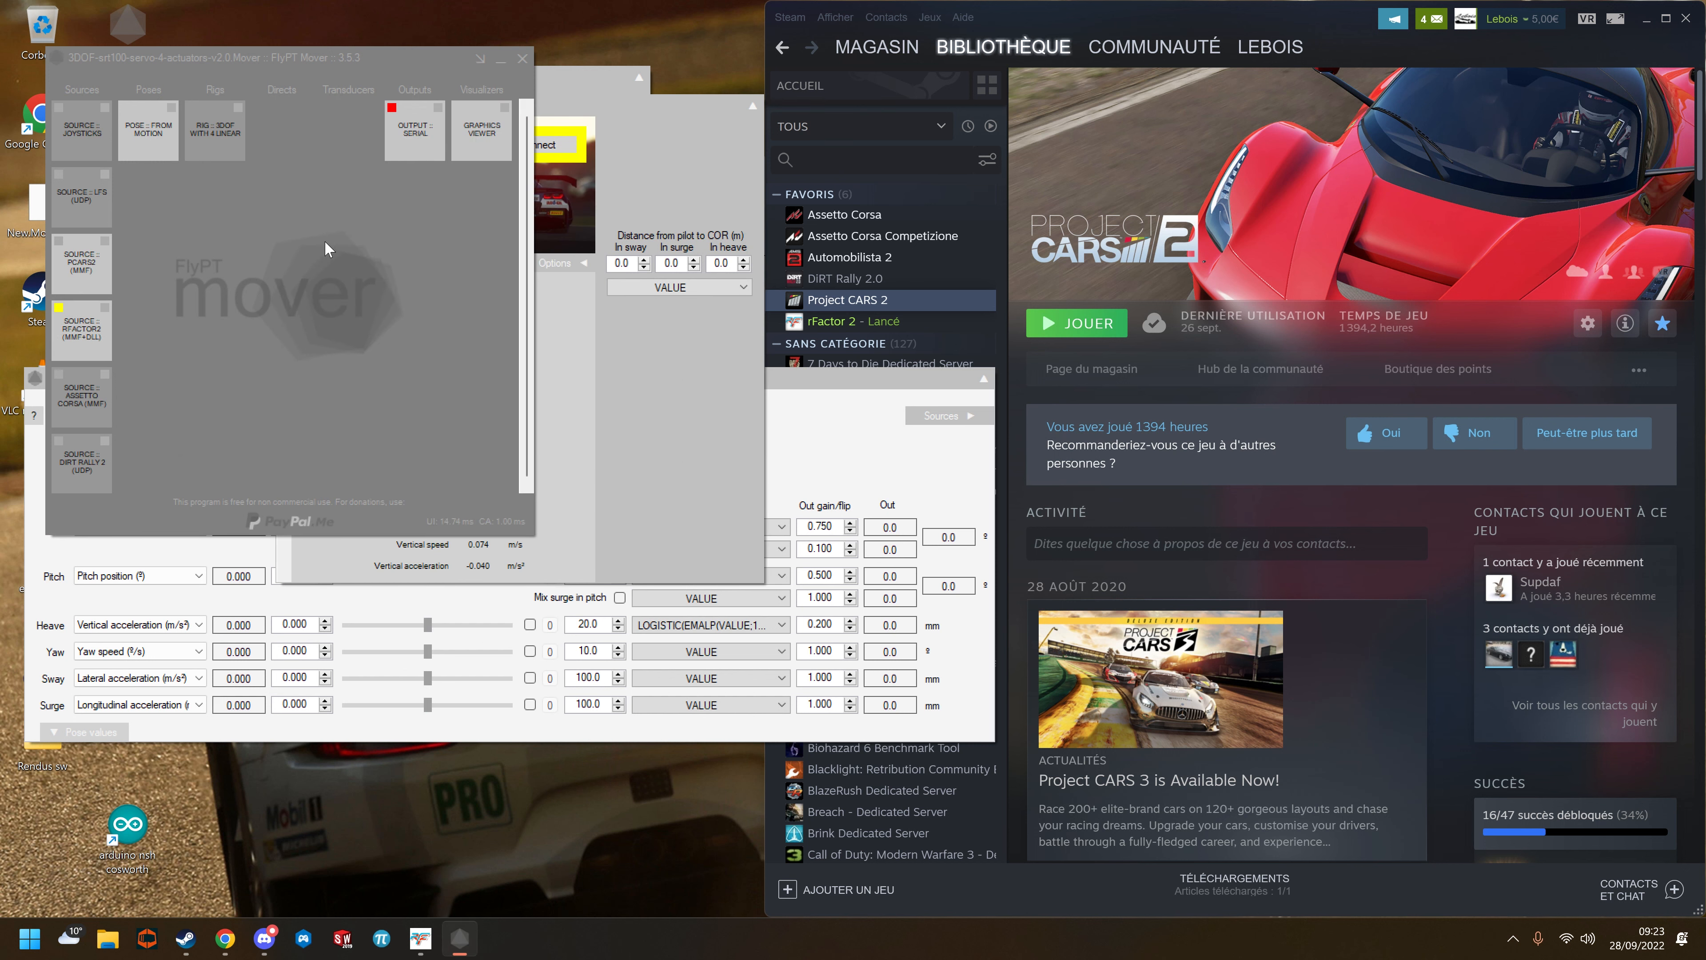
# Step: Open the Graphics Viewer and list the input and output signals of the From Motion pose
pyautogui.click(480, 143)
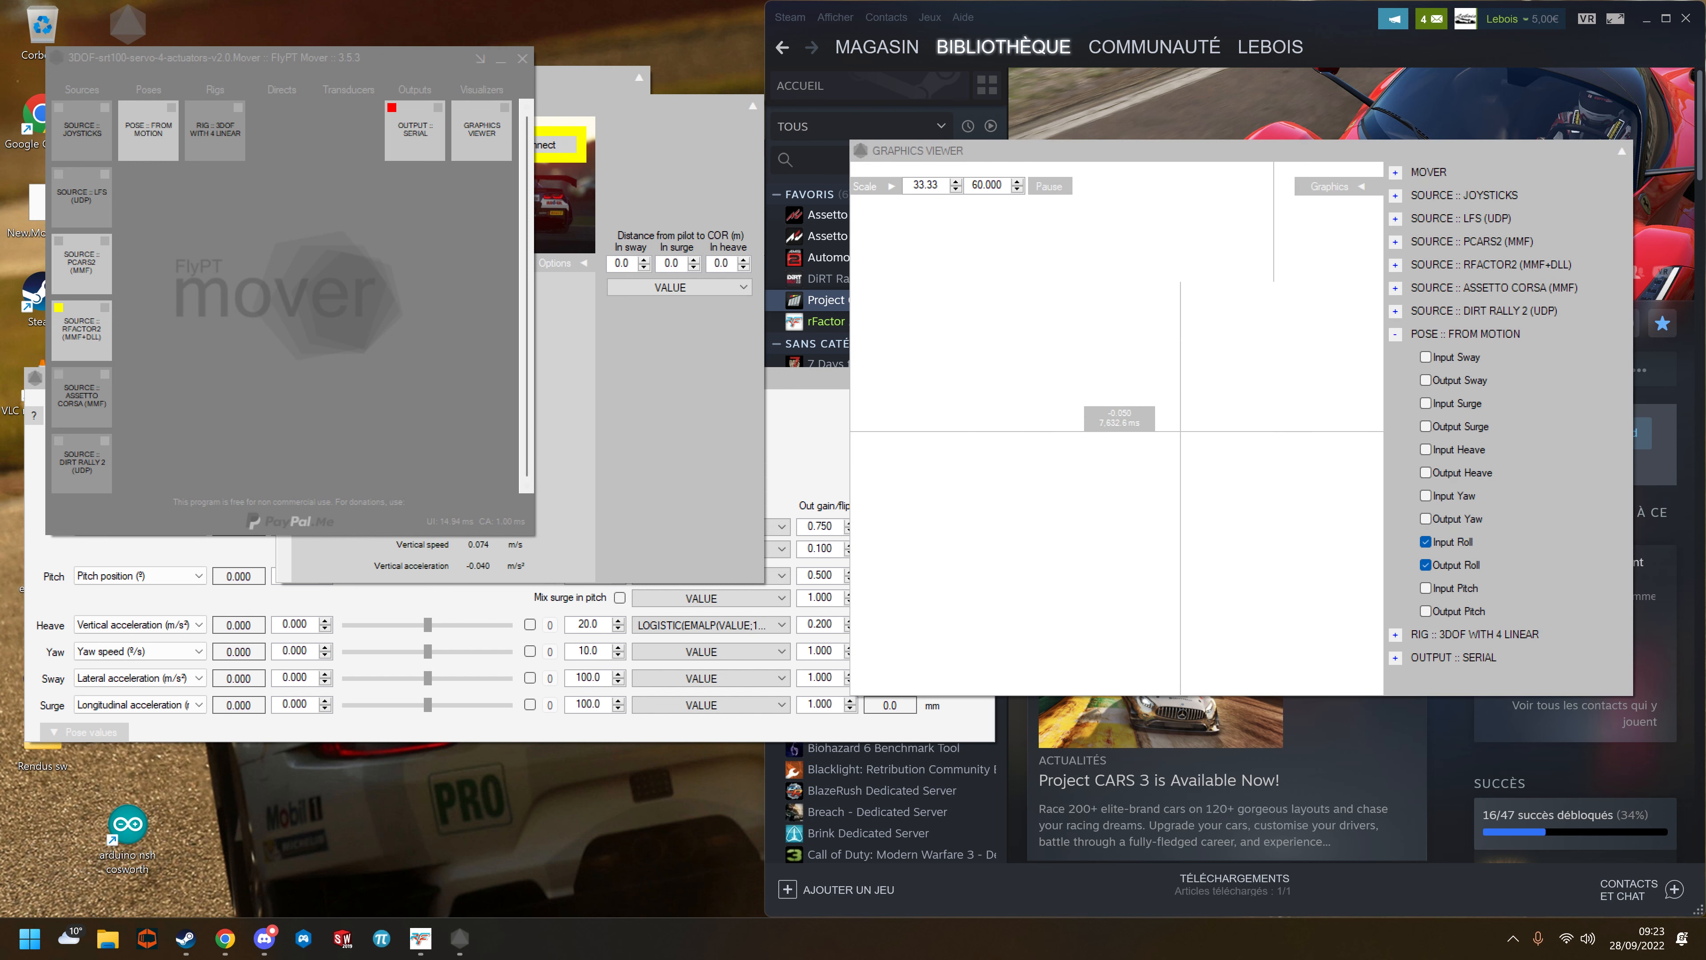
pyautogui.click(1396, 335)
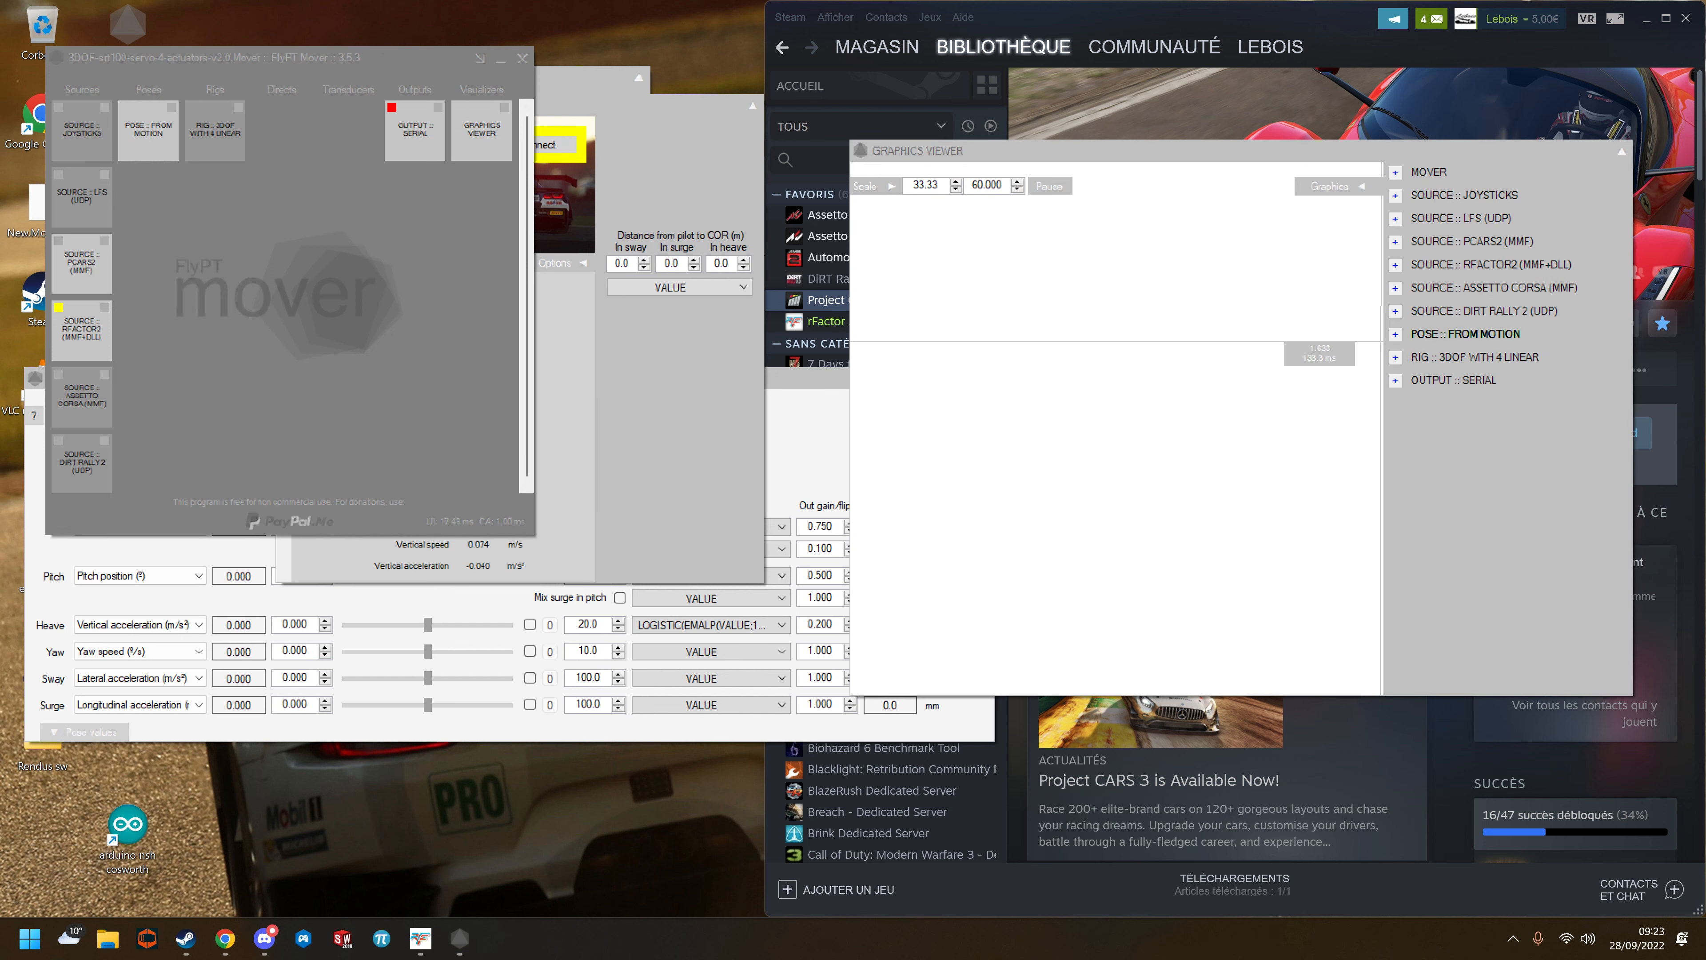
pyautogui.click(1395, 334)
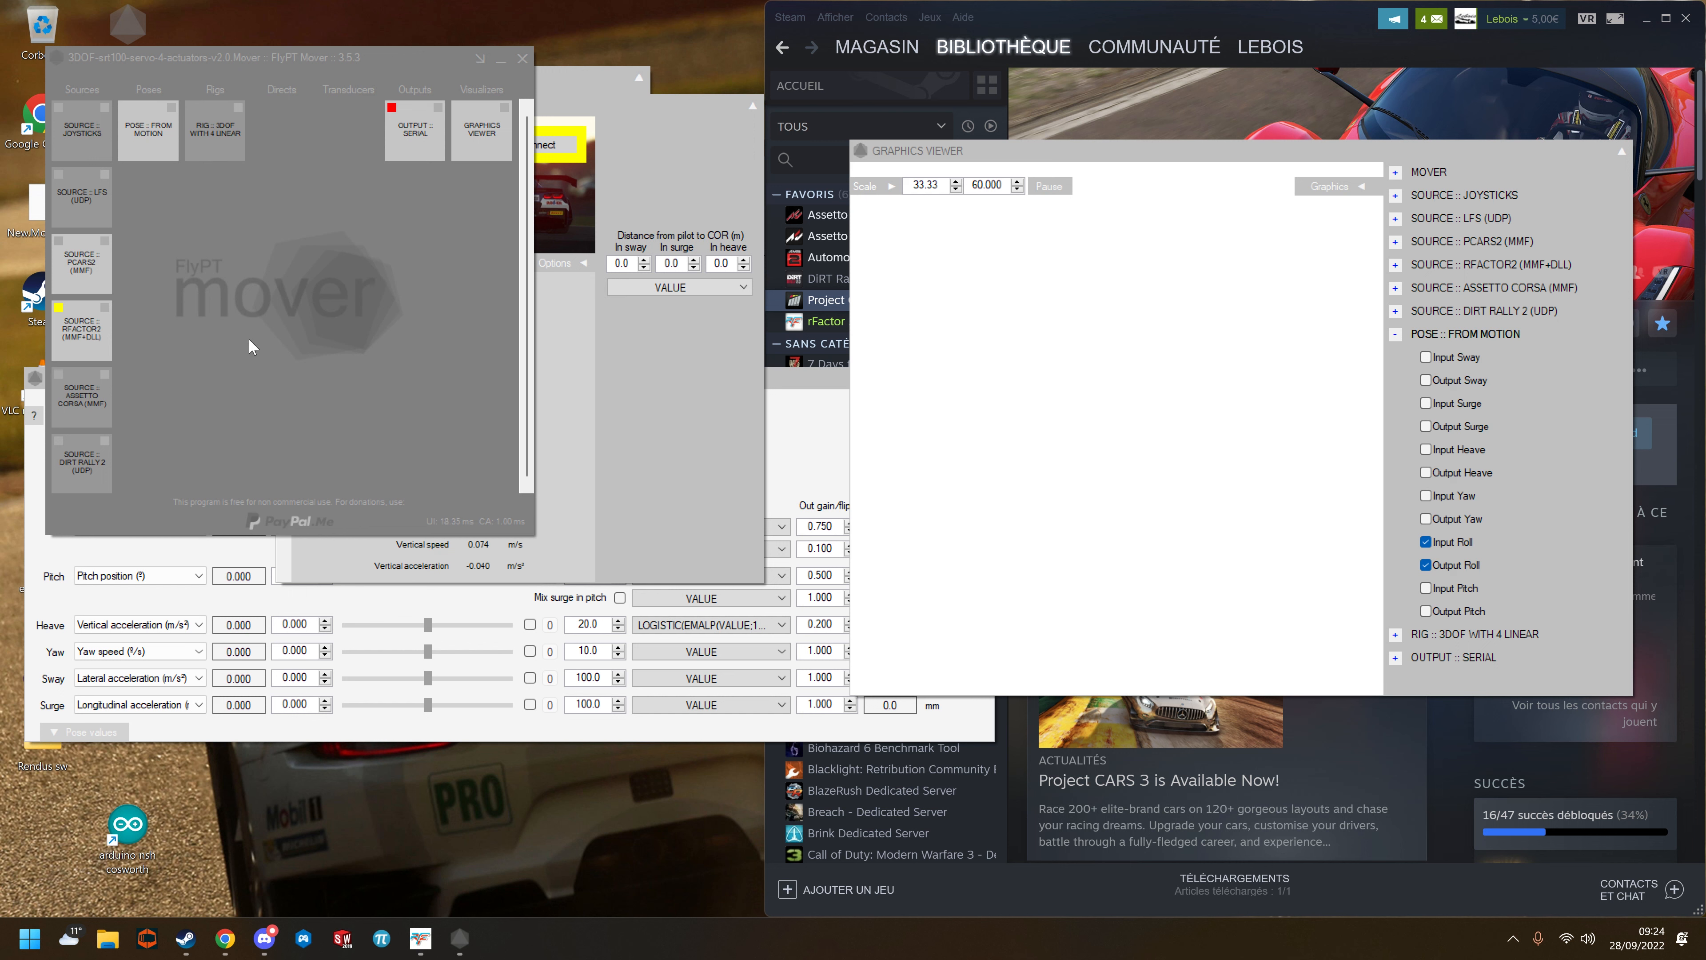
# Step: Open Mover's options and examine the high precision setting and the calculation rate
pyautogui.click(648, 180)
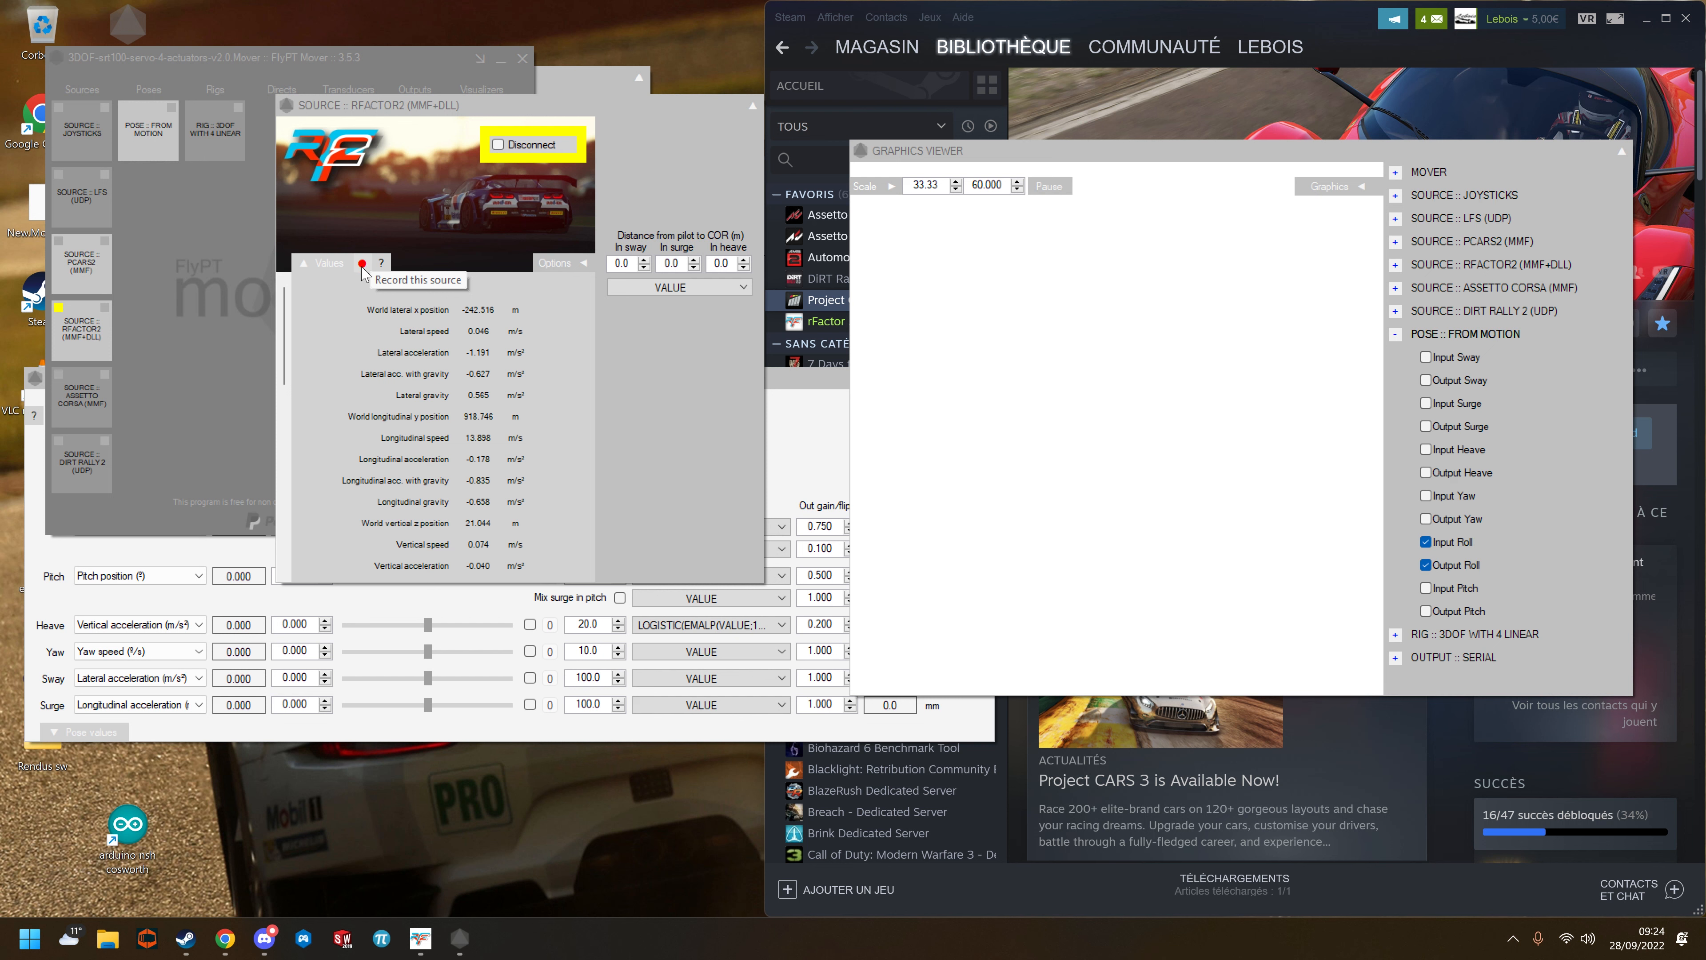
pyautogui.rightClick(221, 307)
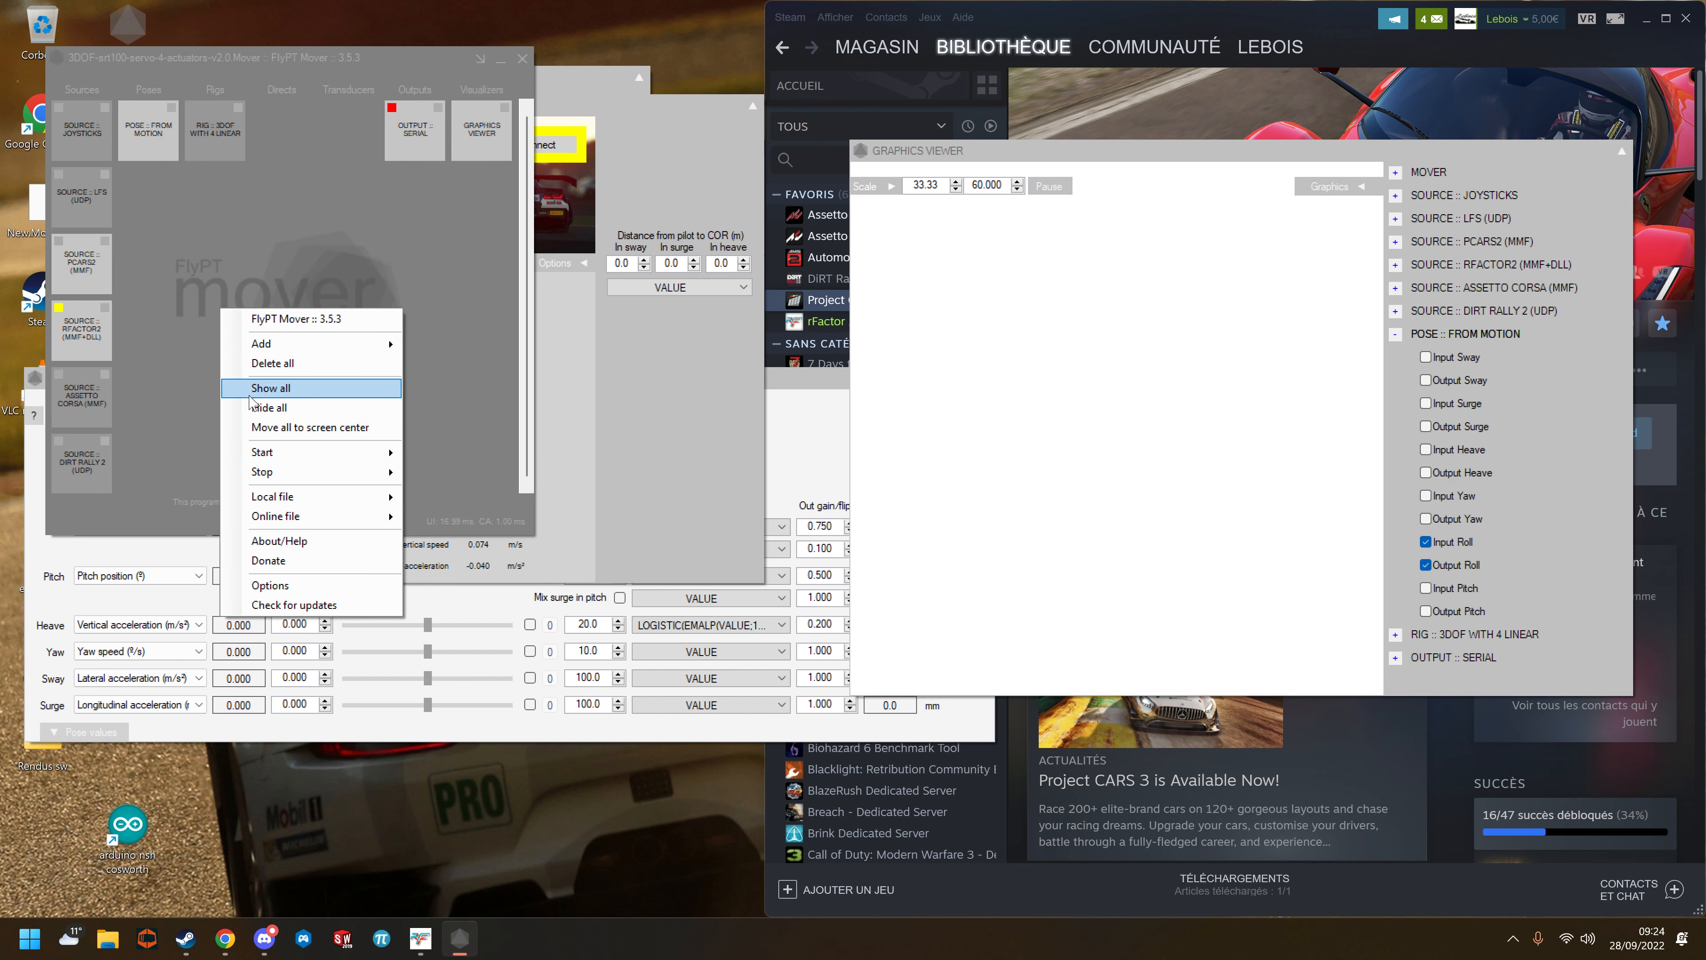
pyautogui.click(270, 585)
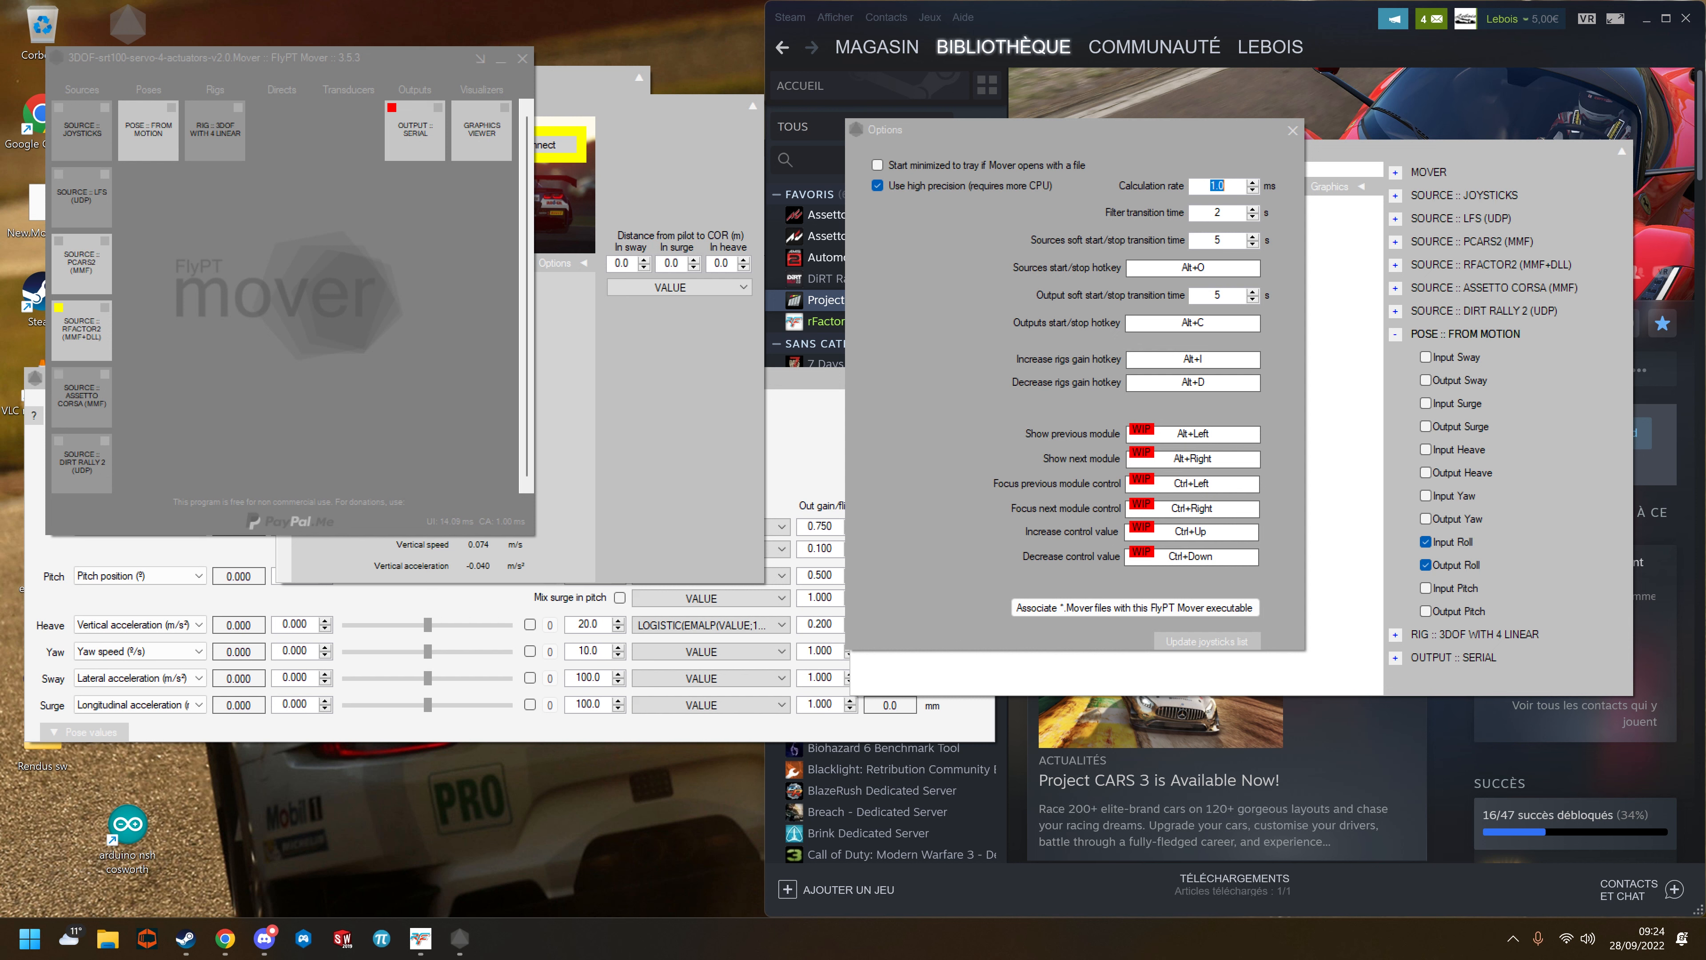
pyautogui.moveTo(1190, 222)
pyautogui.moveTo(933, 197)
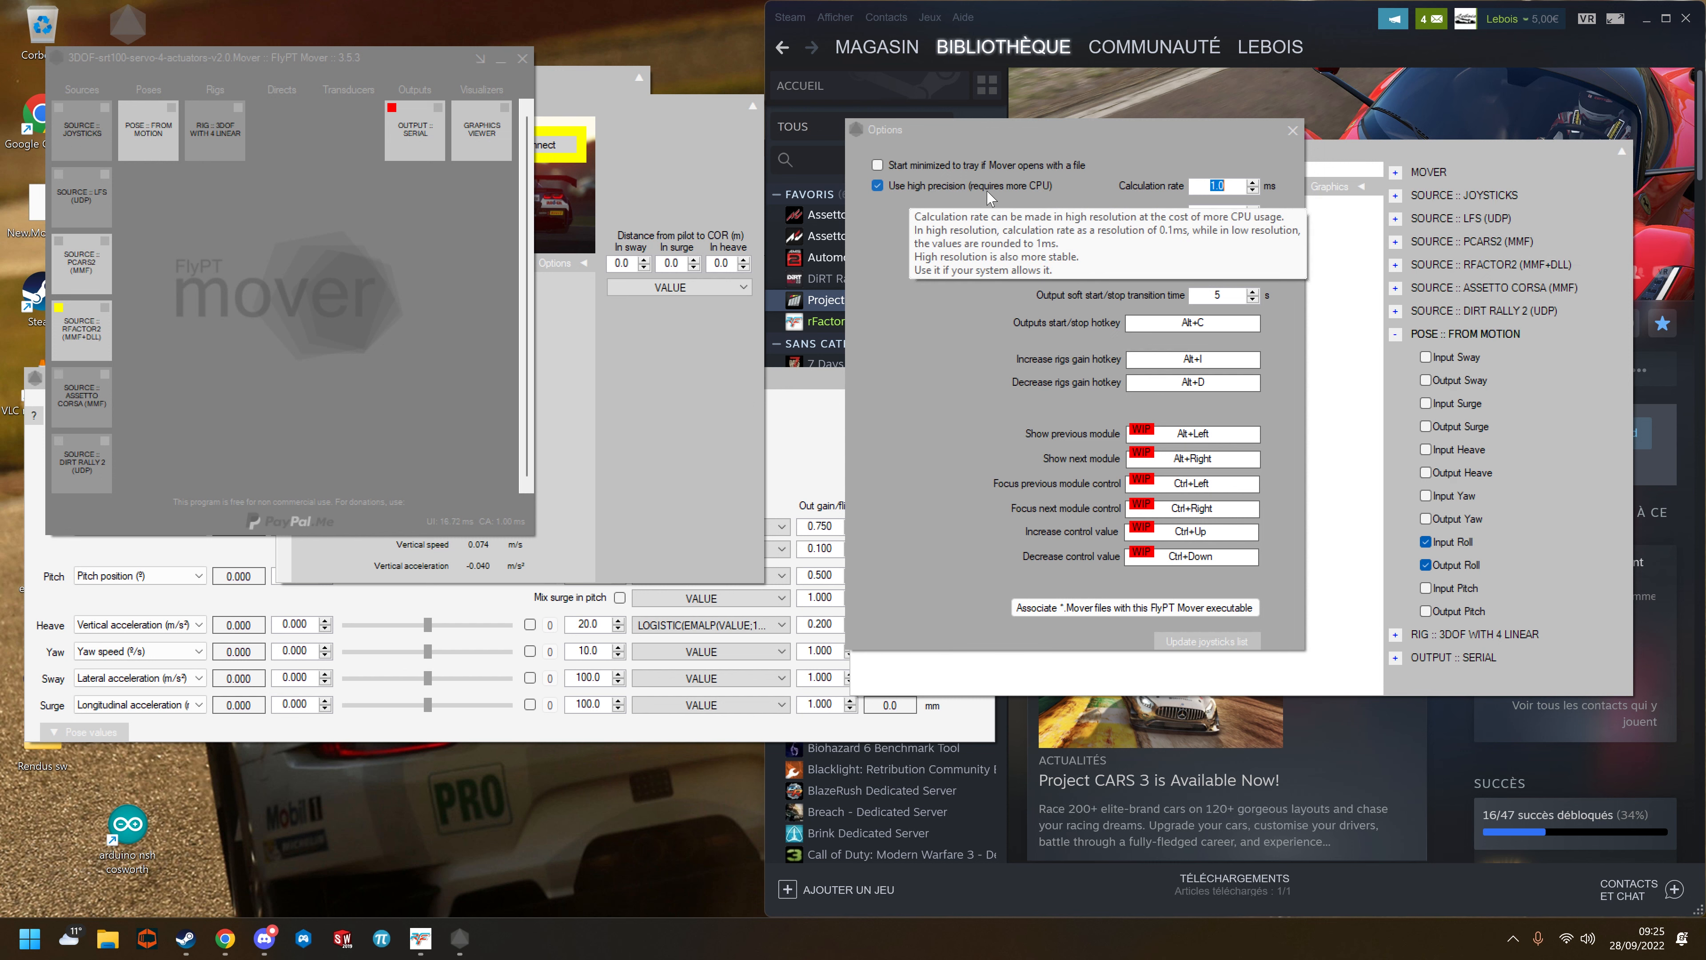
pyautogui.click(581, 422)
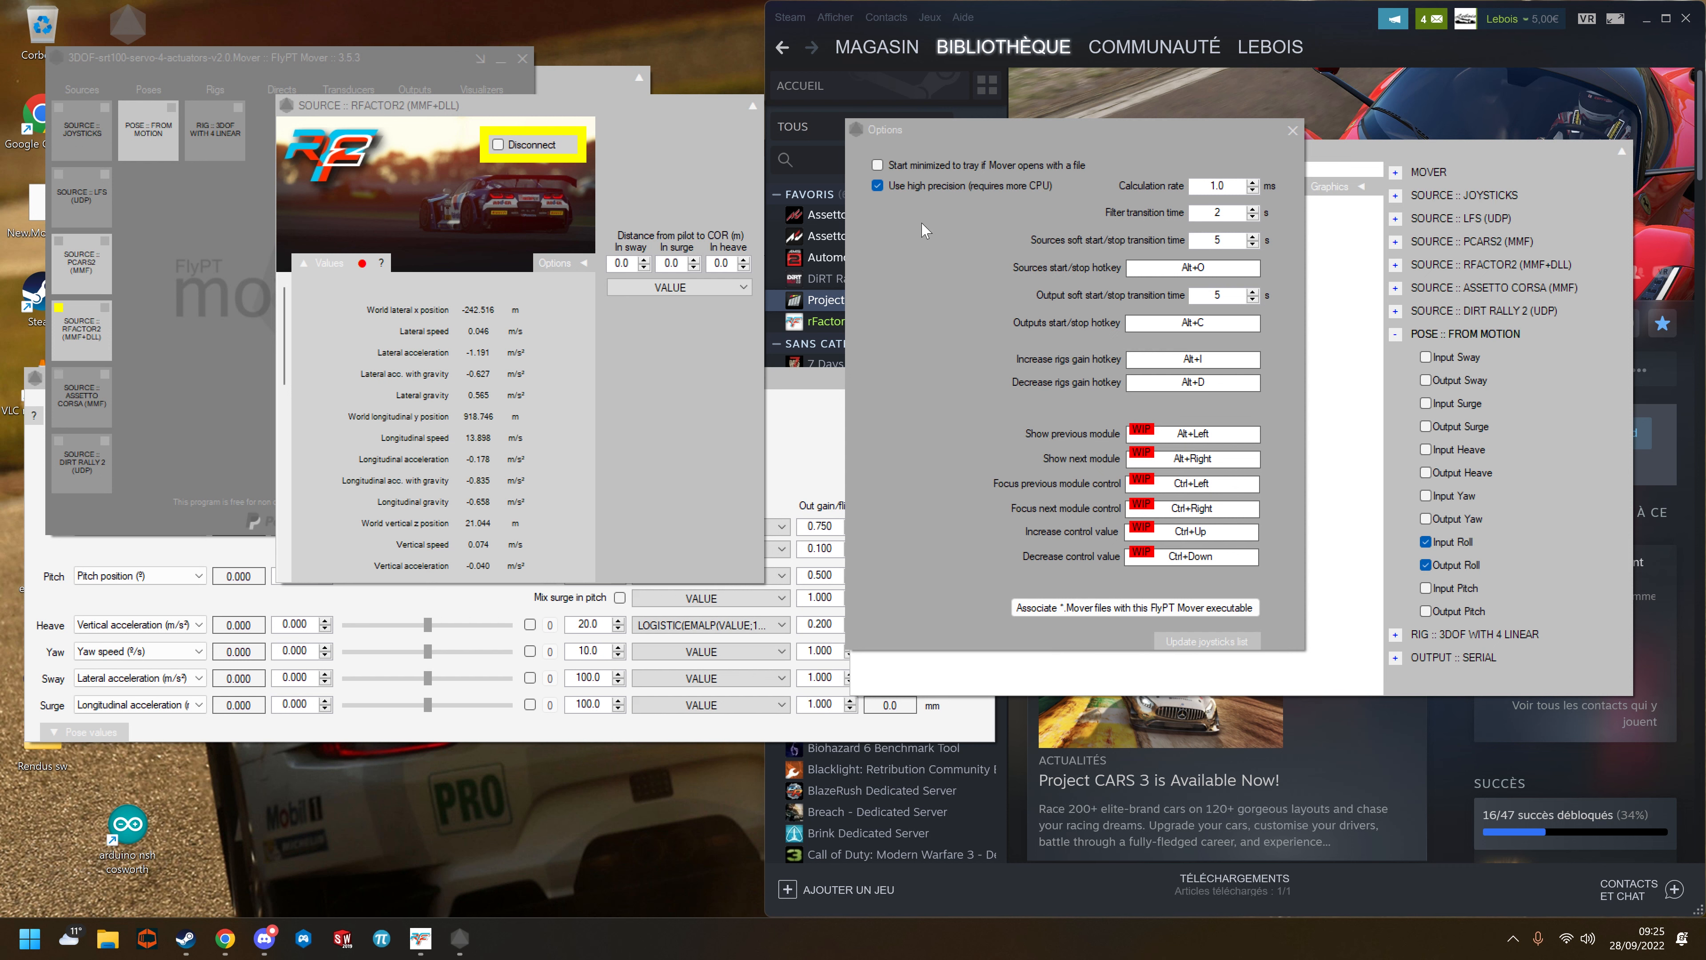
pyautogui.click(900, 189)
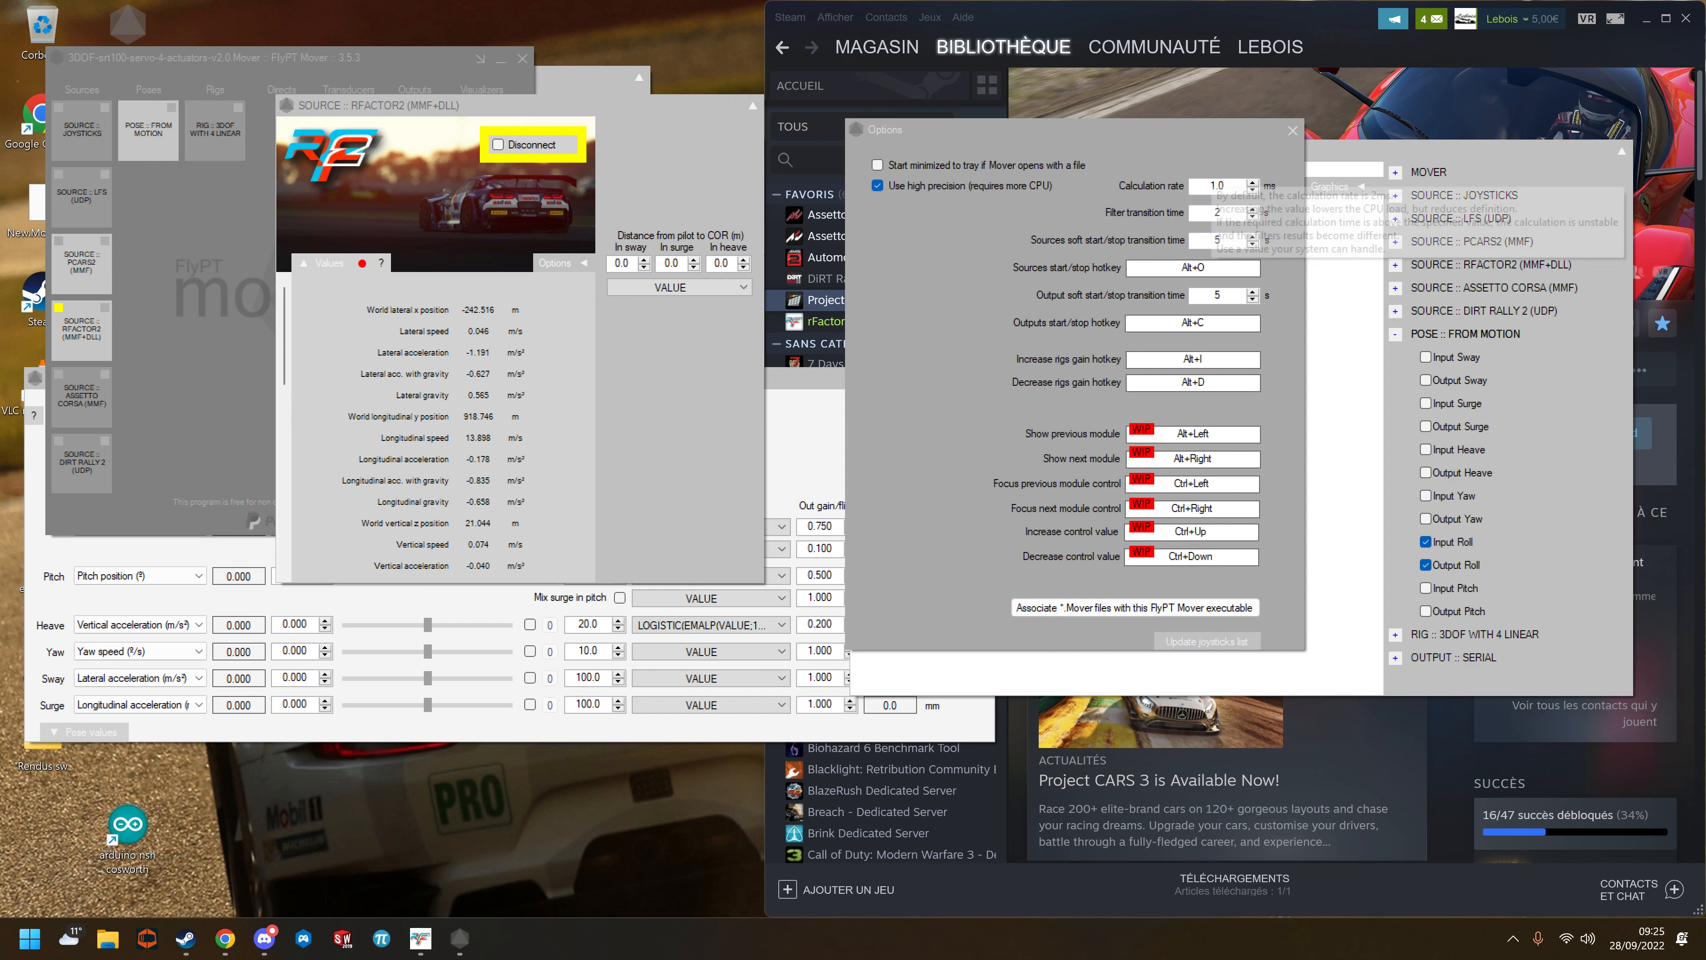
# Step: Try a calculation rate of 2 ms and restore it to 1 ms
pyautogui.doubleClick(1217, 187)
pyautogui.write('2')
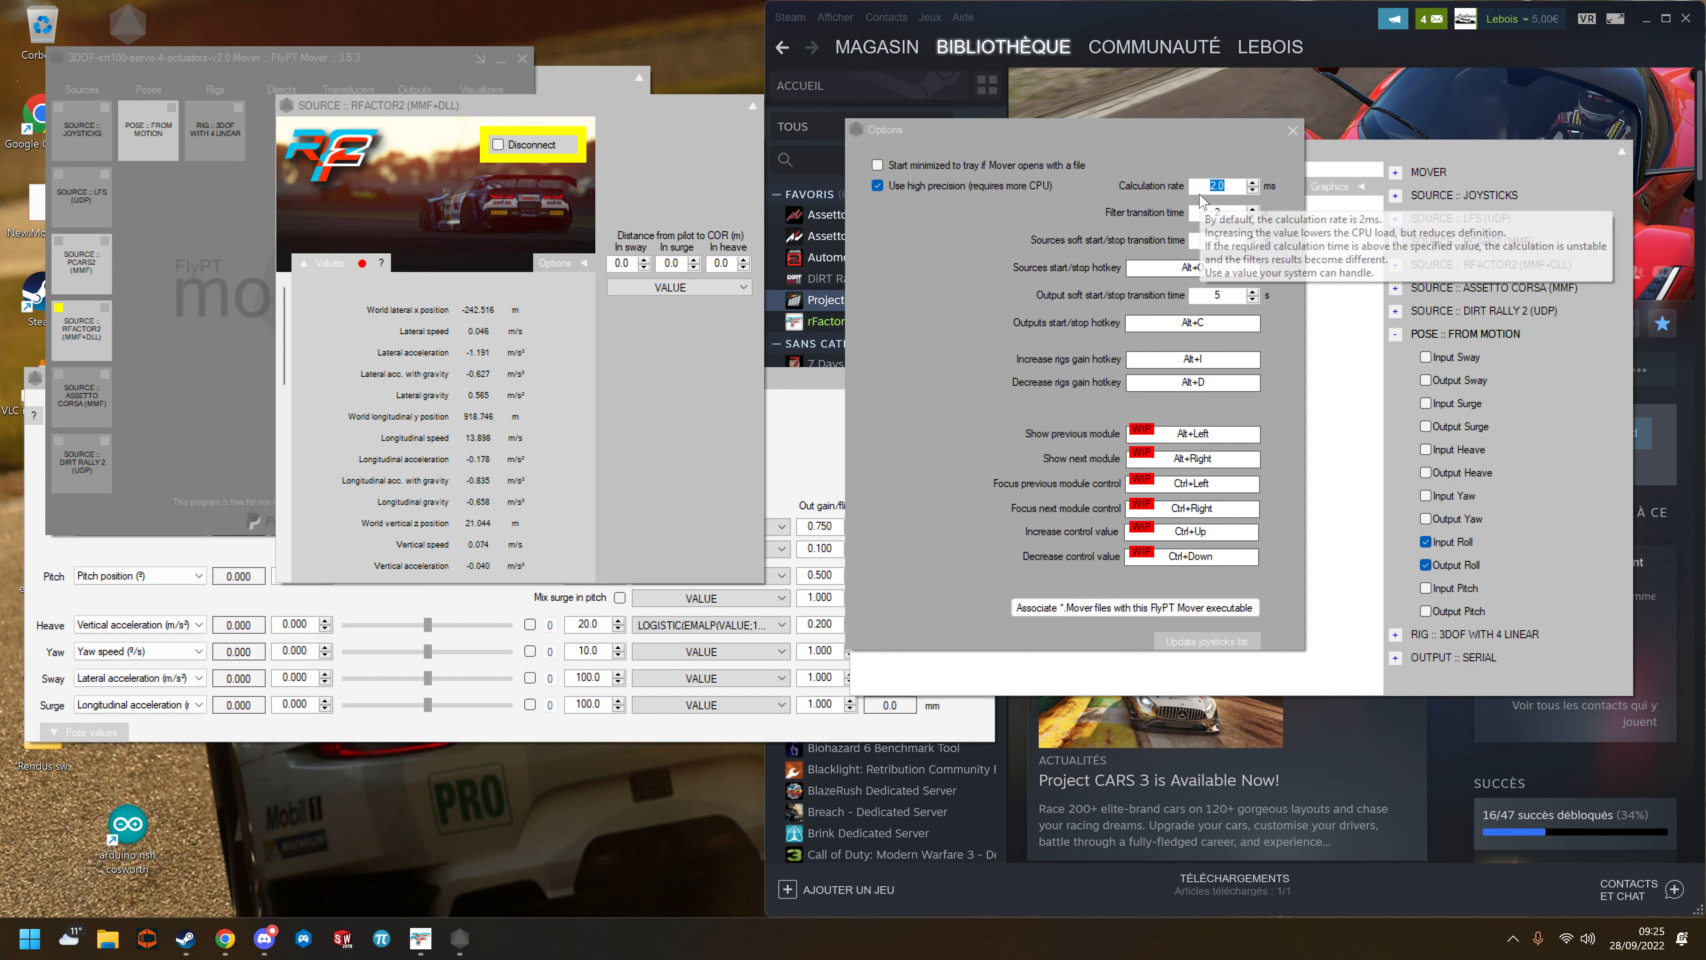
pyautogui.write('1')
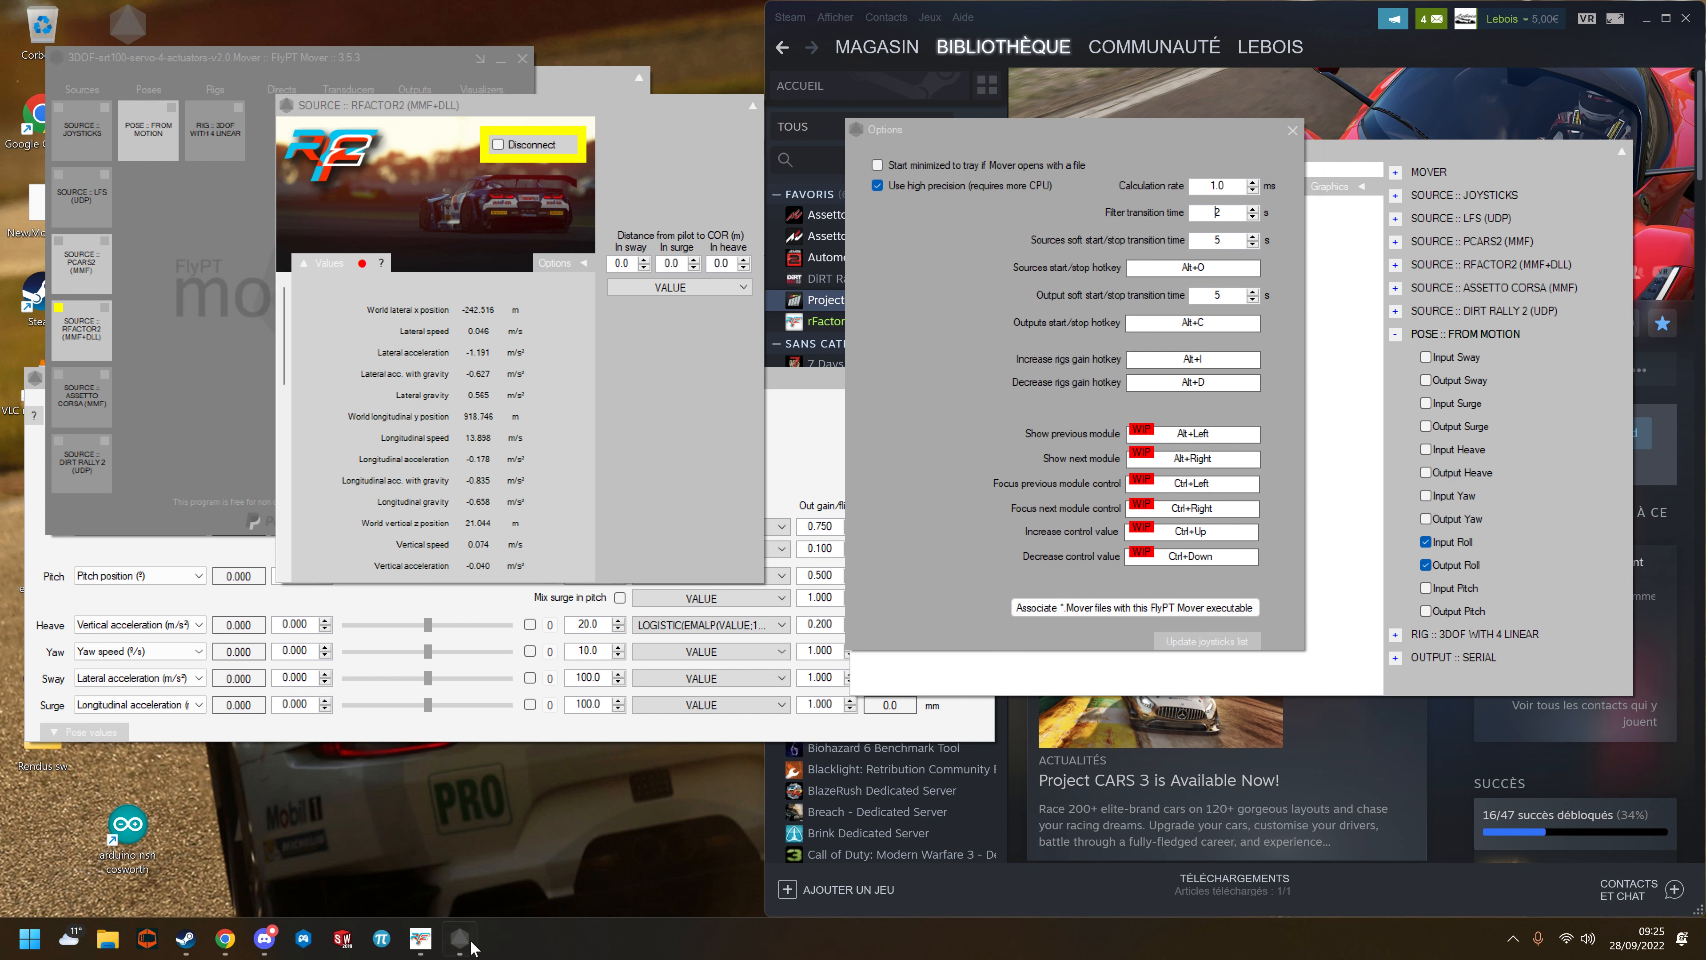
# Step: Switch to rFactor2, place the Graphics Viewer beside its window and start driving the single-player event
pyautogui.click(420, 938)
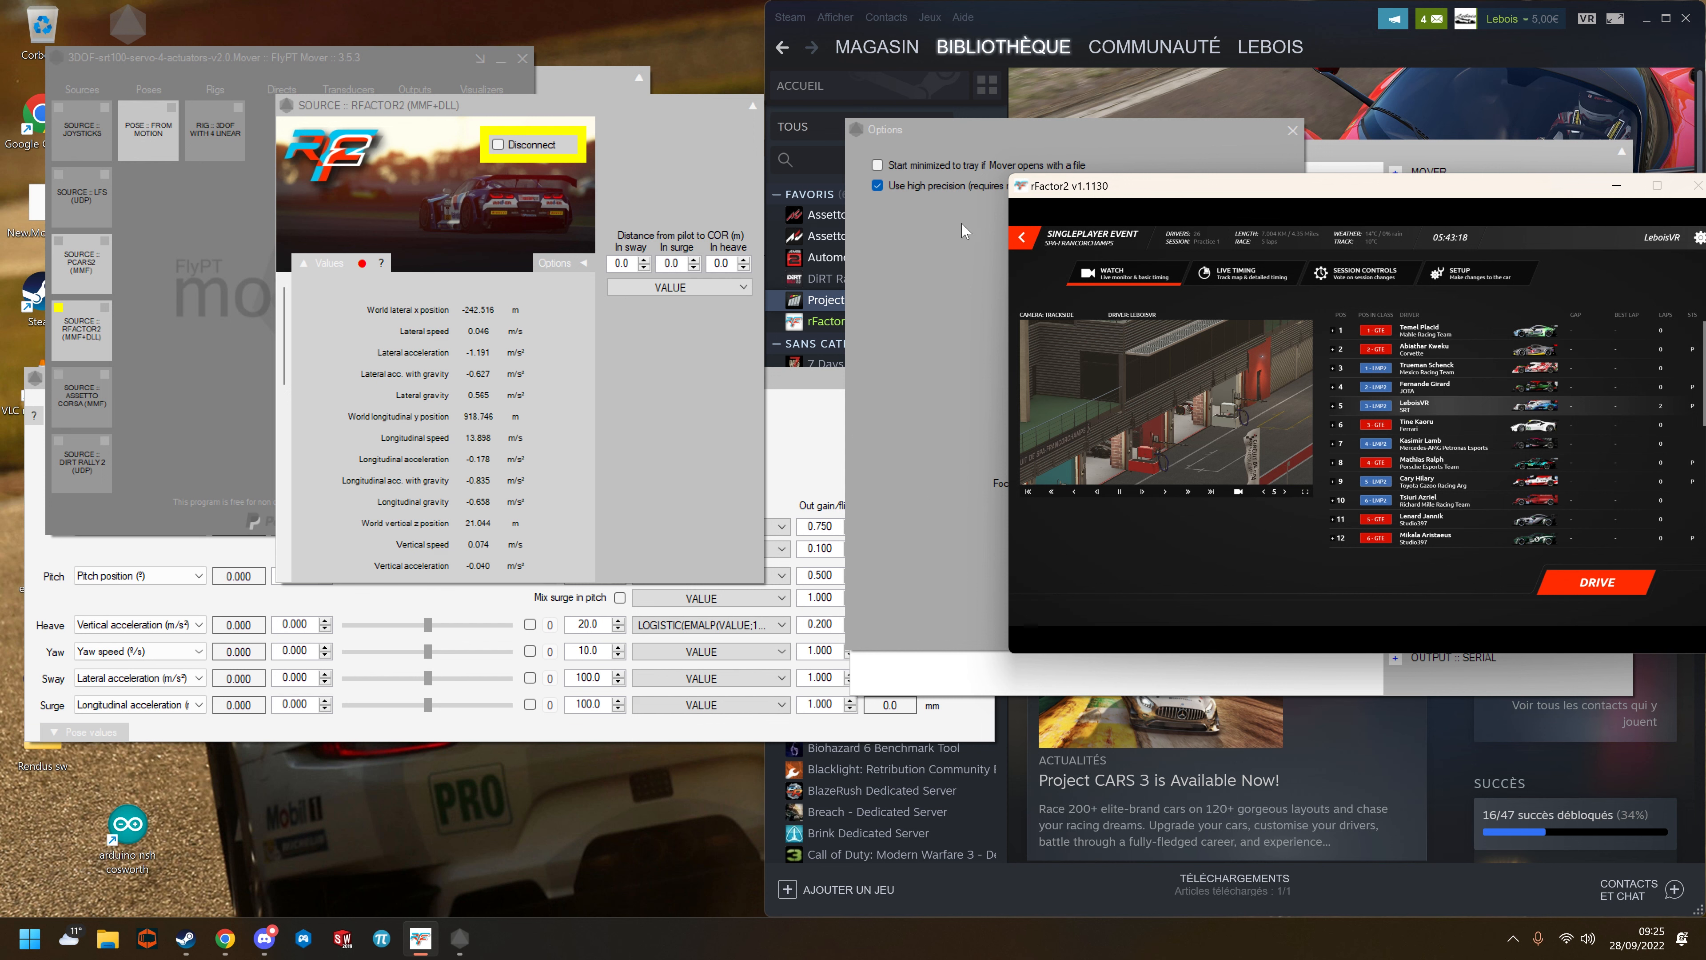
pyautogui.click(1395, 165)
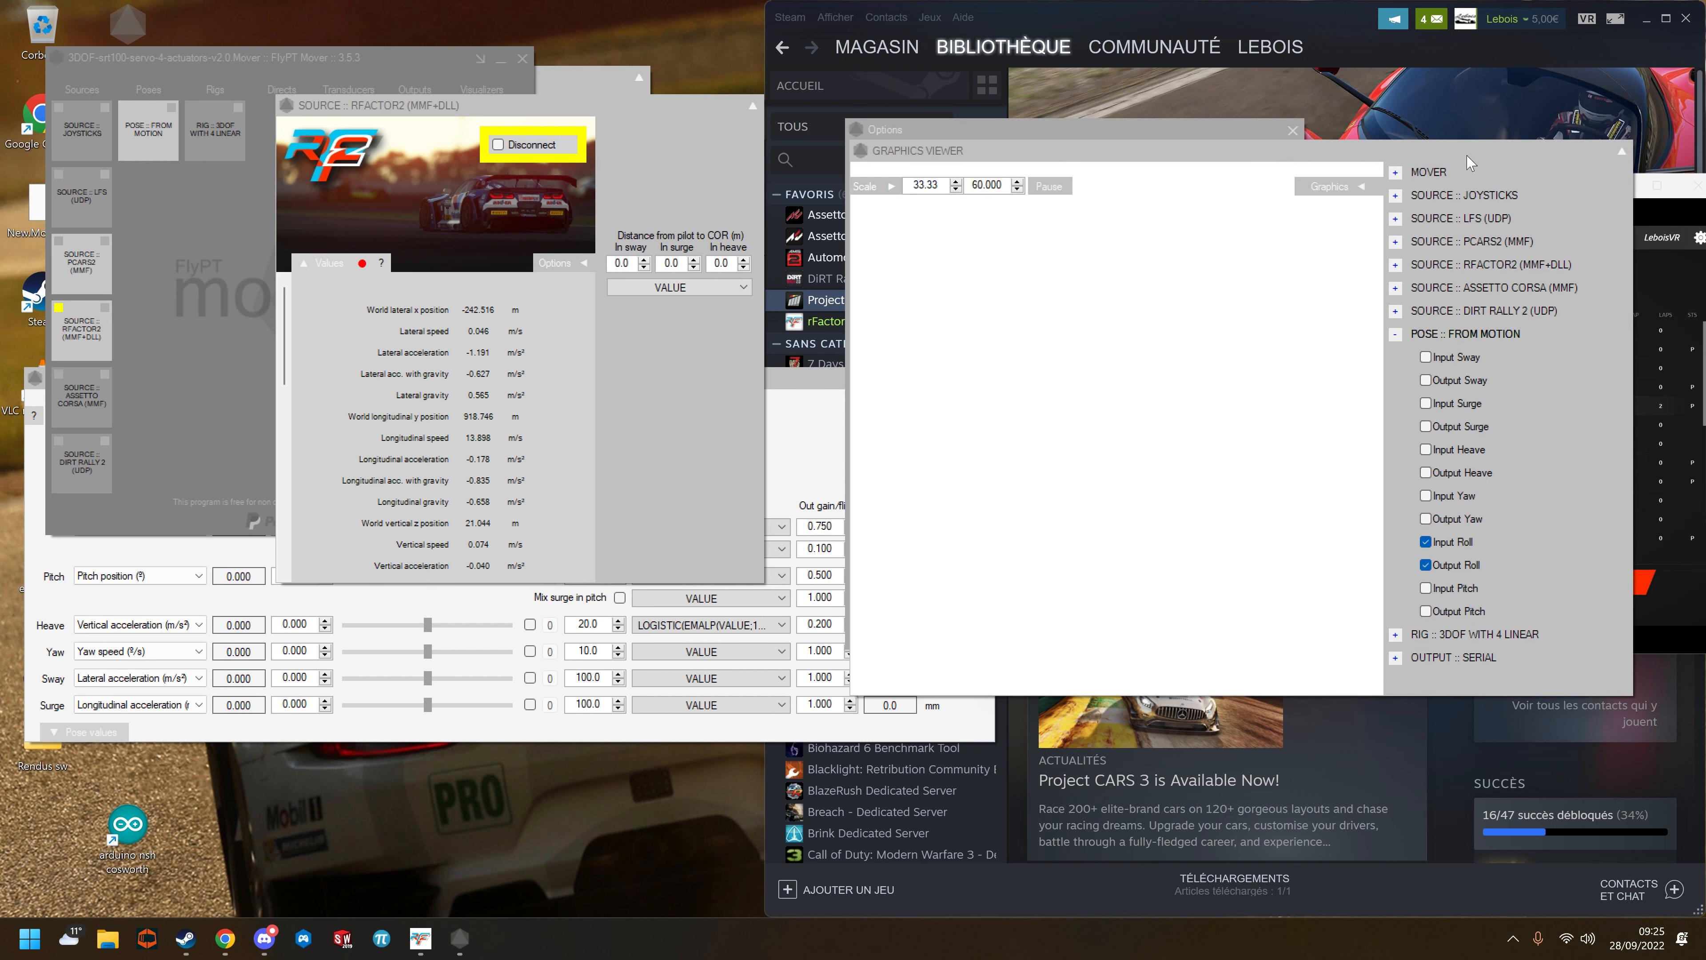
pyautogui.moveTo(1466, 160); pyautogui.dragTo(734, 153)
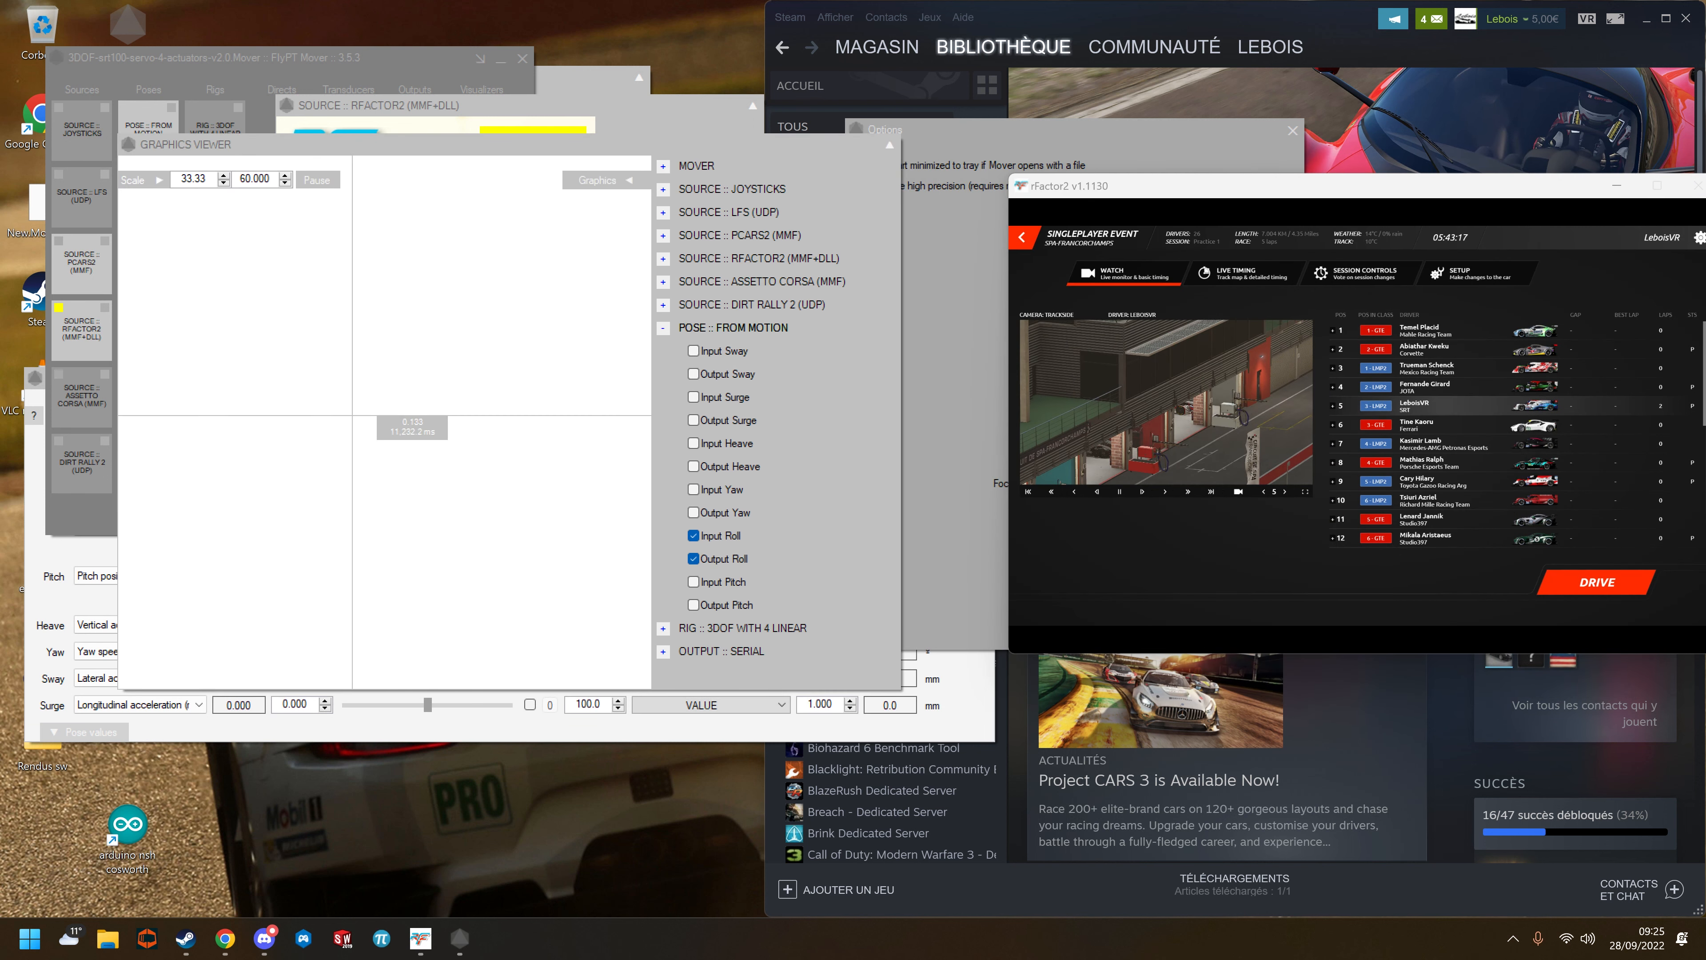
pyautogui.click(1291, 569)
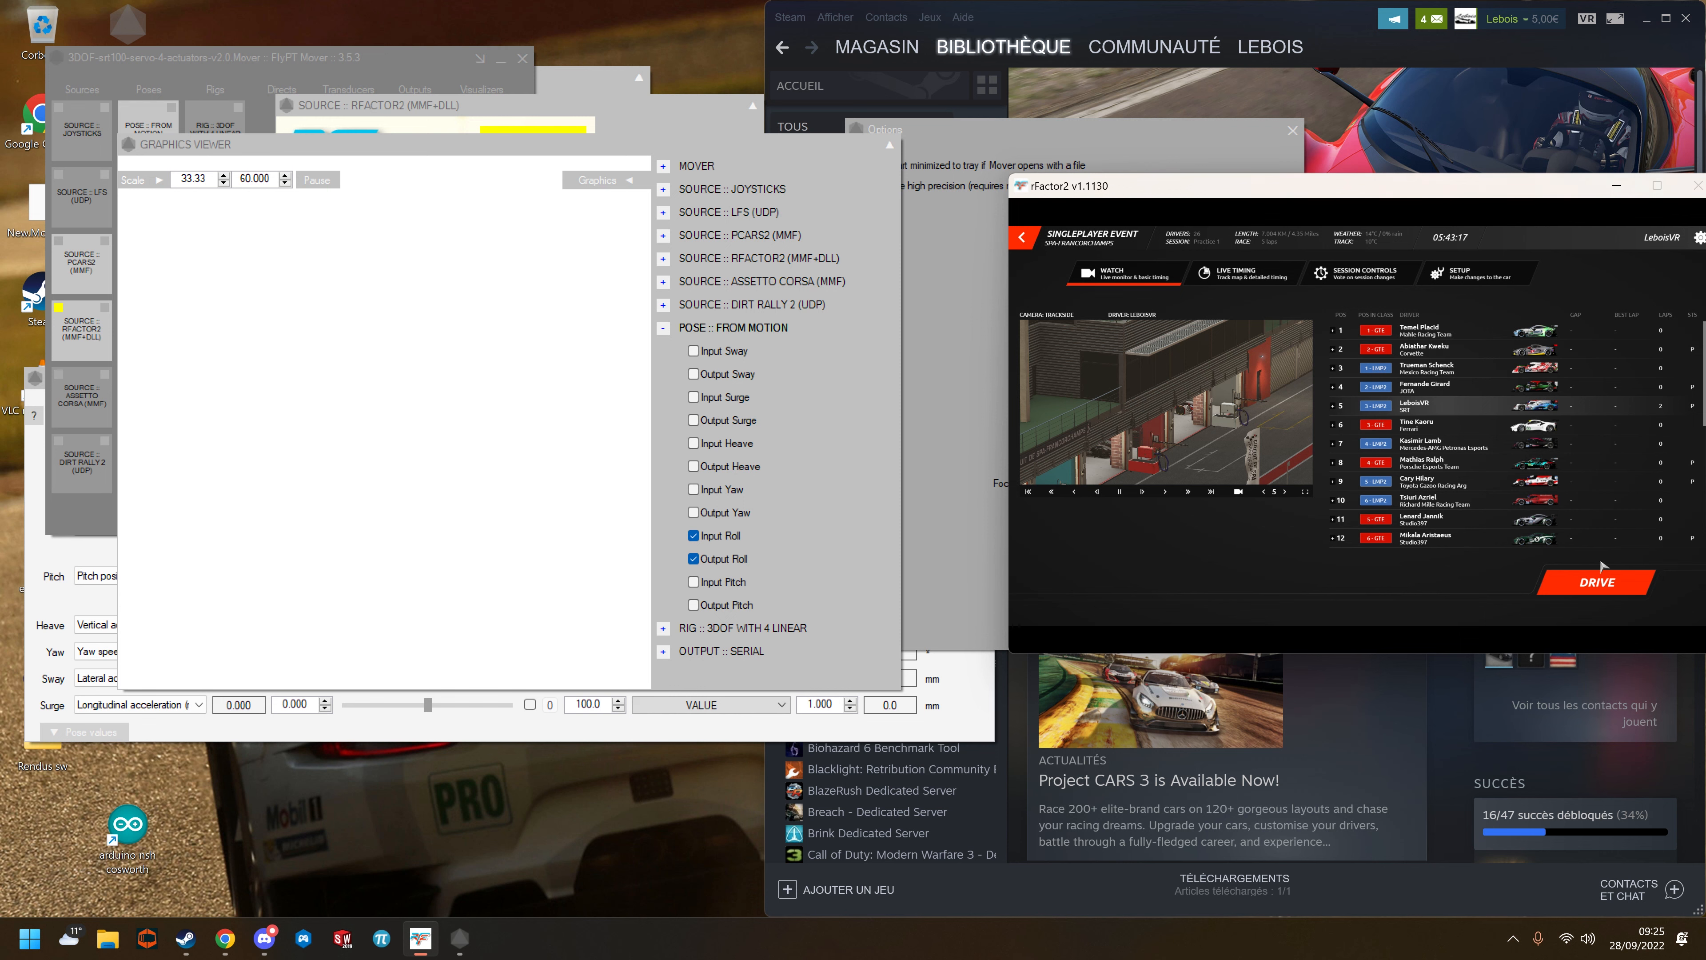
pyautogui.click(1587, 595)
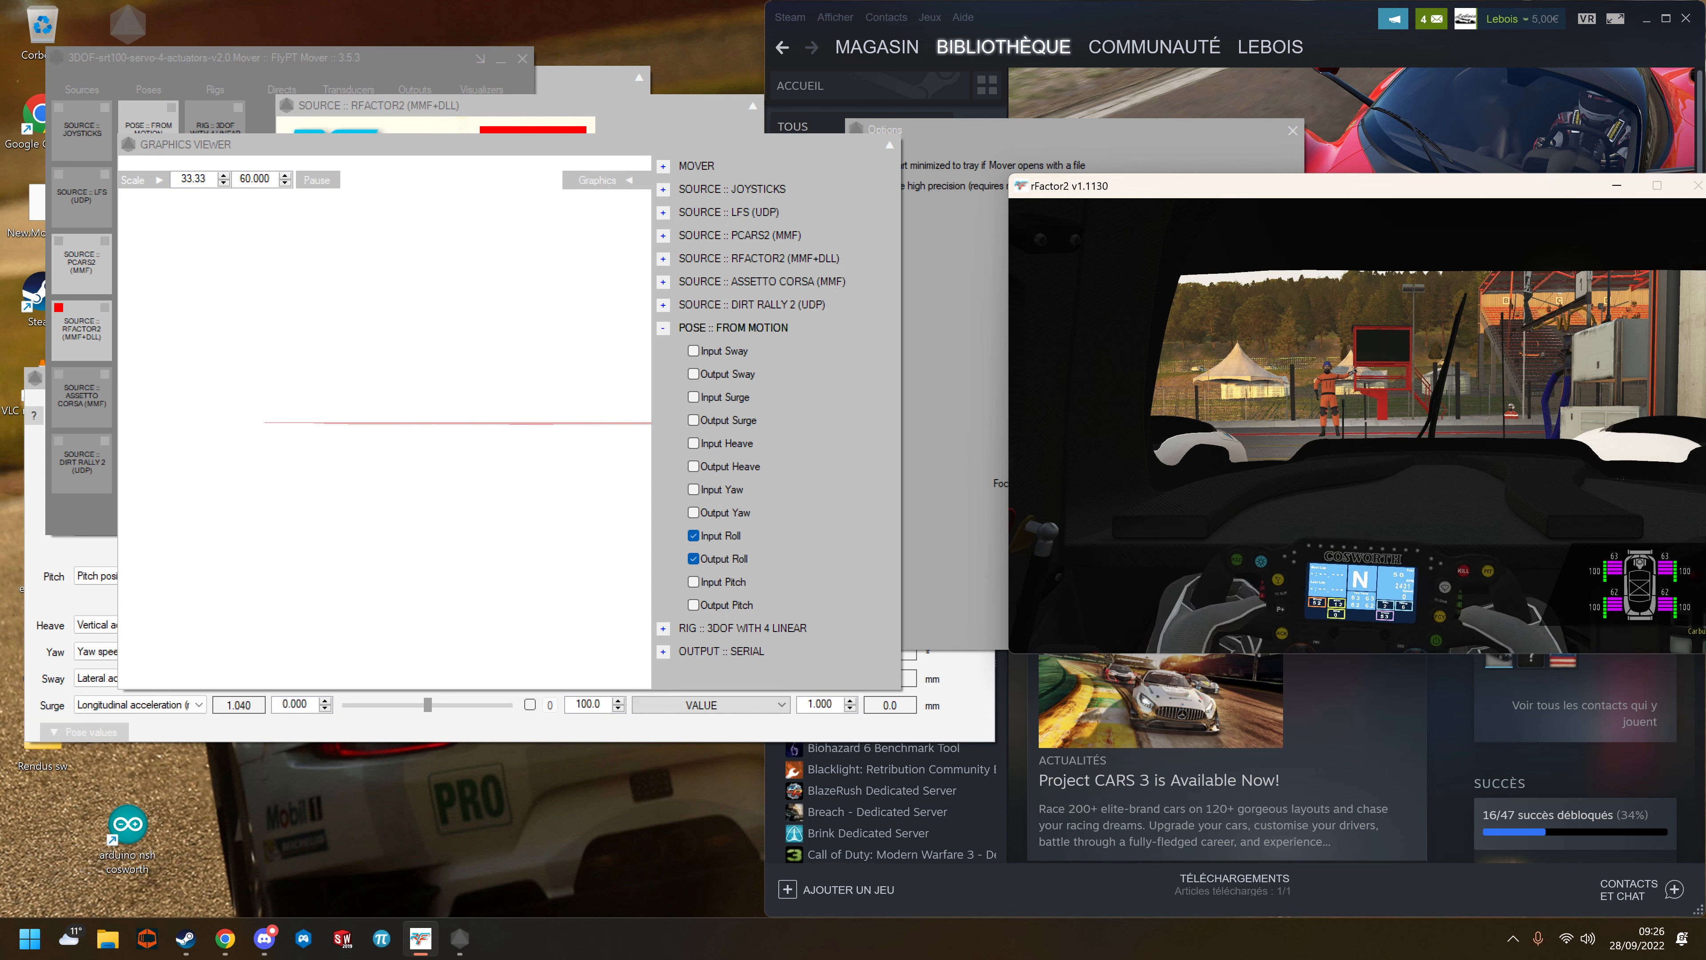
# Step: Try 10.33 as the Graphics Viewer's horizontal scale and restore it to 33.33
pyautogui.moveTo(181, 180); pyautogui.dragTo(193, 179)
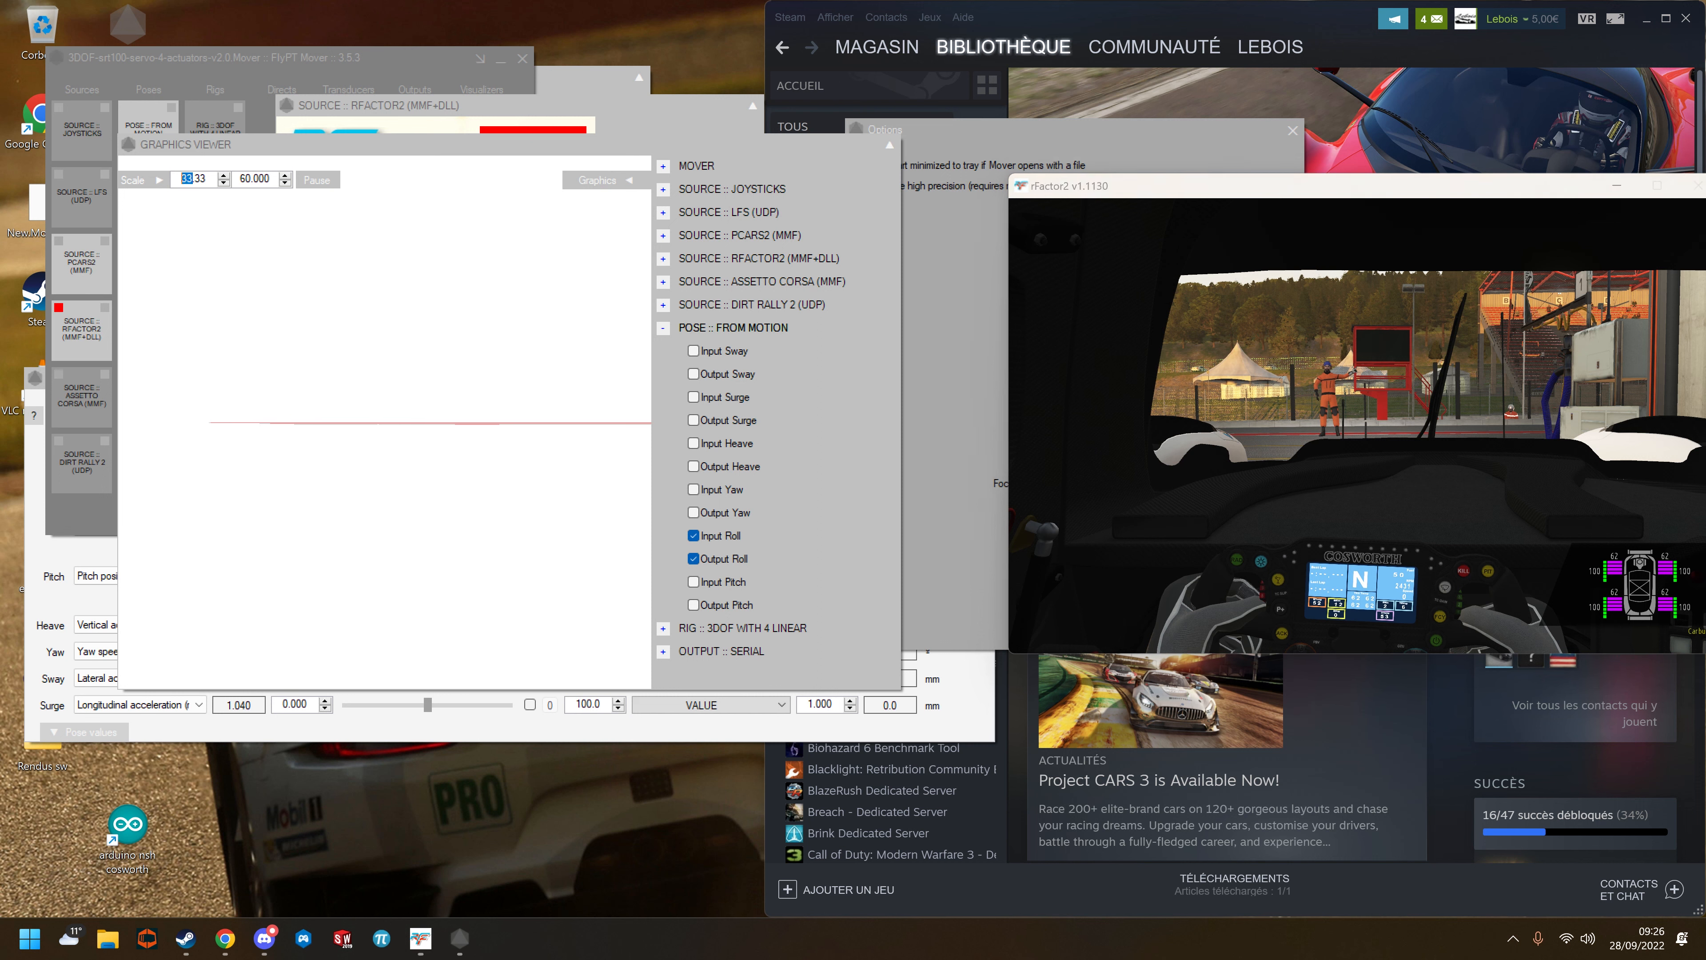
pyautogui.write('10')
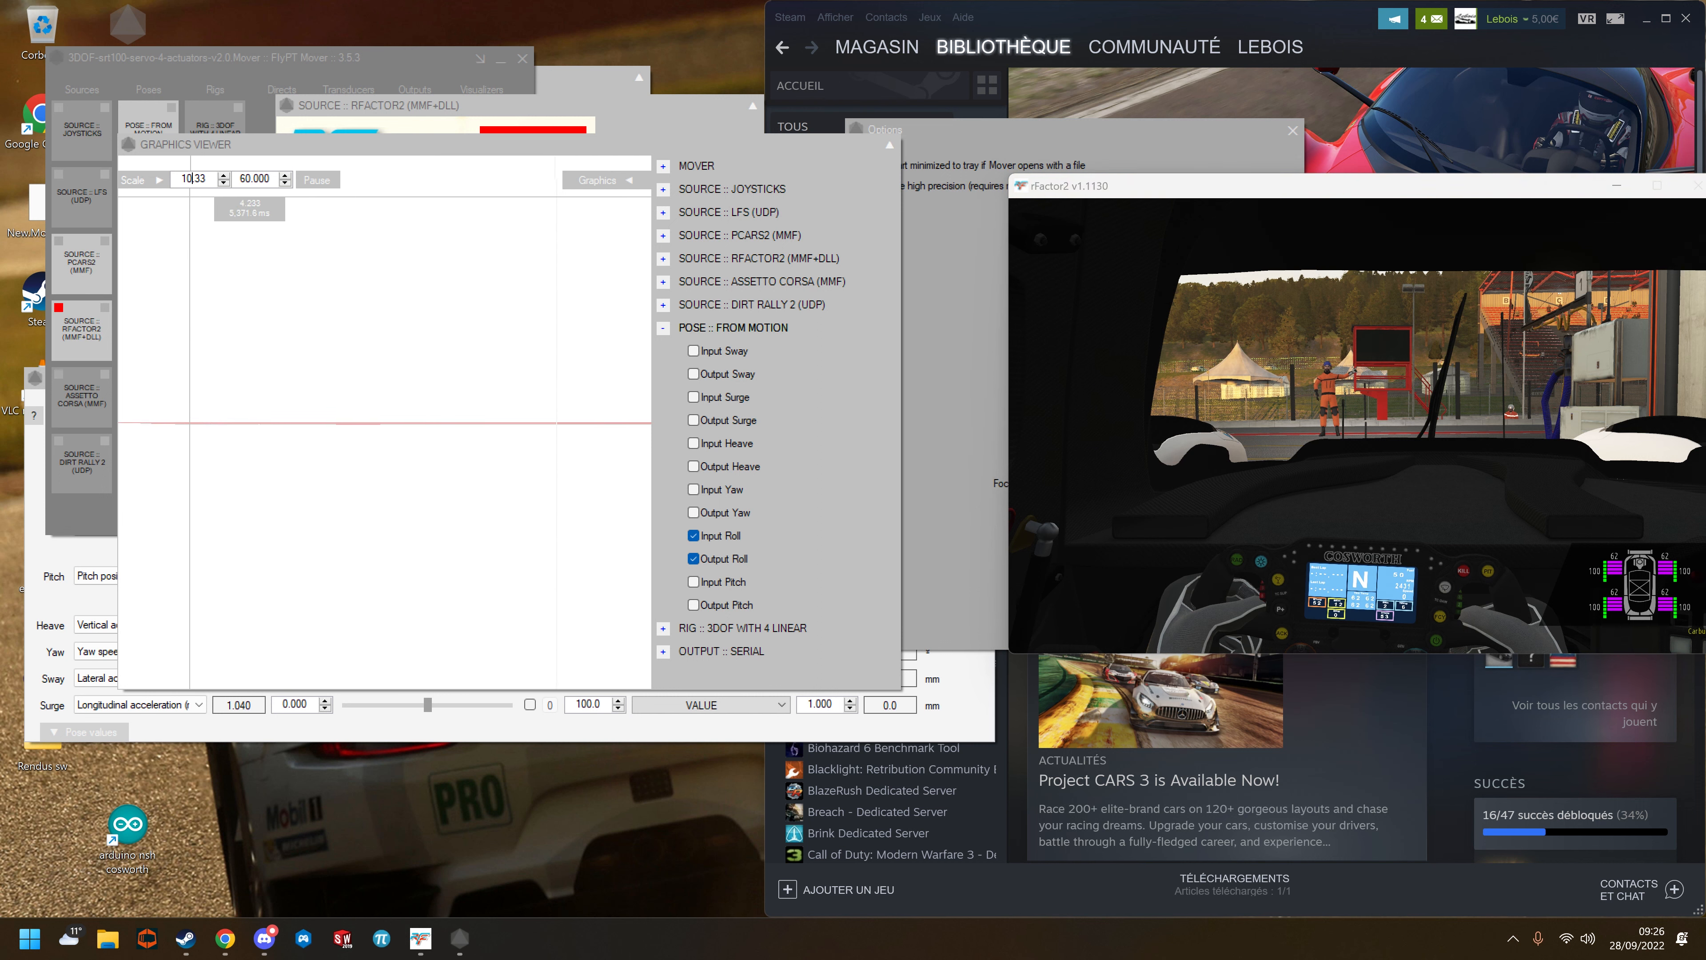
pyautogui.press('BackSpace')
pyautogui.press('BackSpace')
pyautogui.write('33')
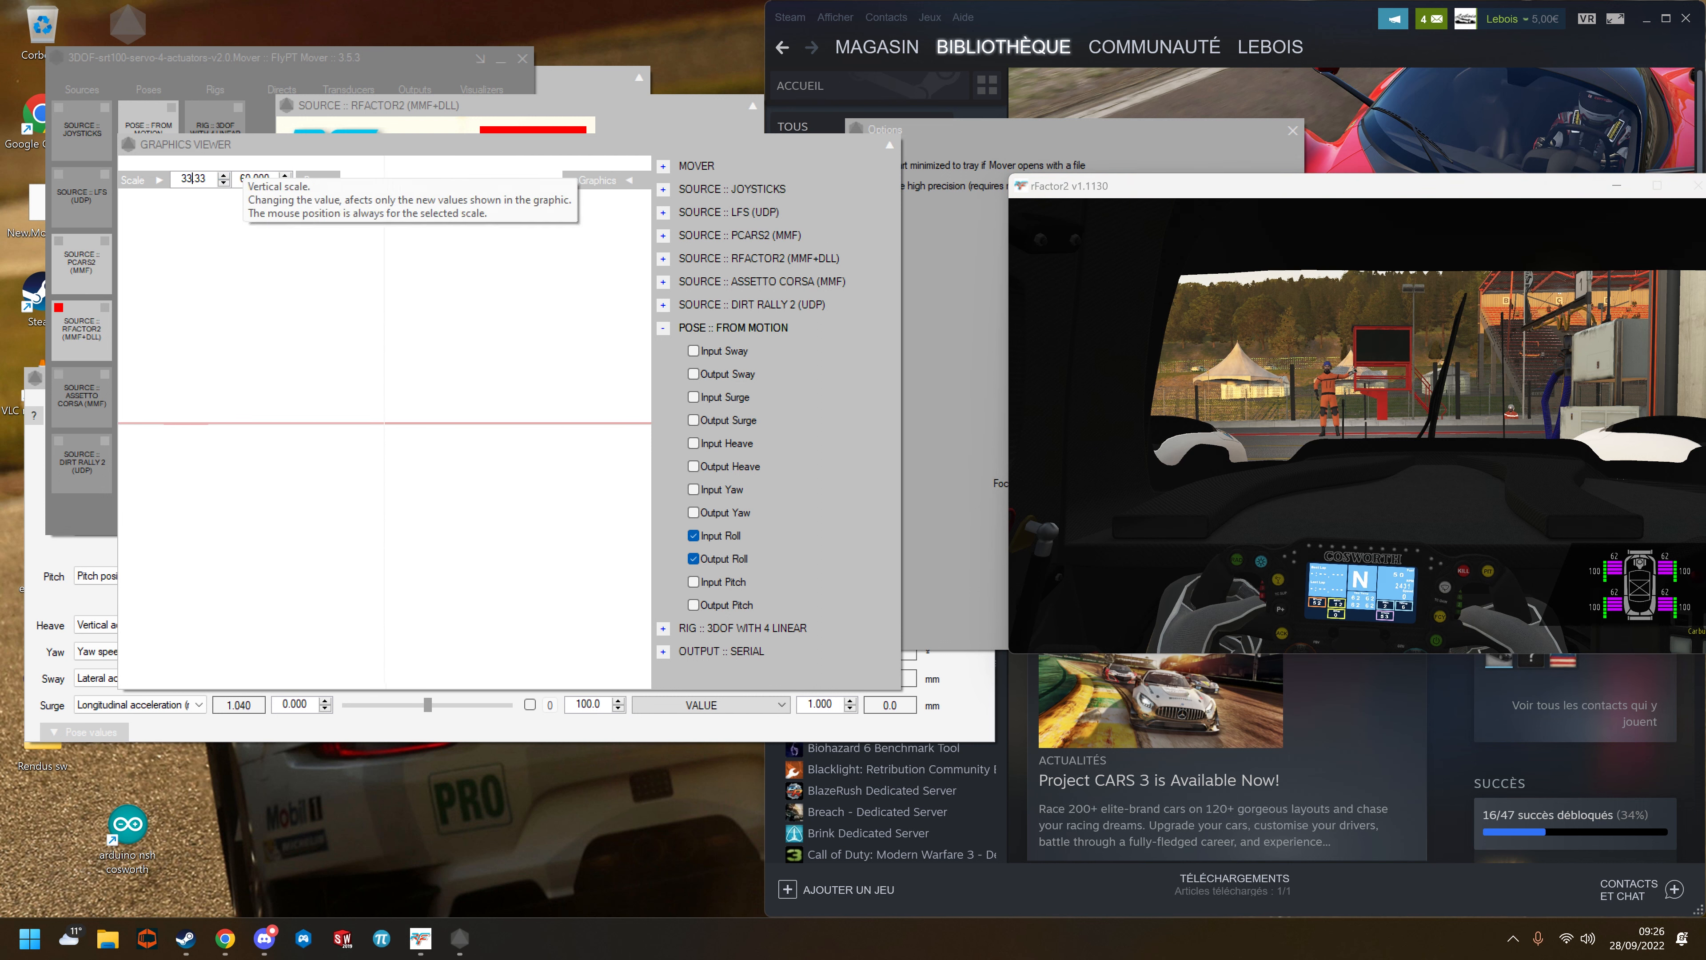
# Step: Set the Graphics Viewer's vertical scale to 200 and leave the car to return to the rFactor2 event screen
pyautogui.moveTo(240, 179); pyautogui.dragTo(251, 179)
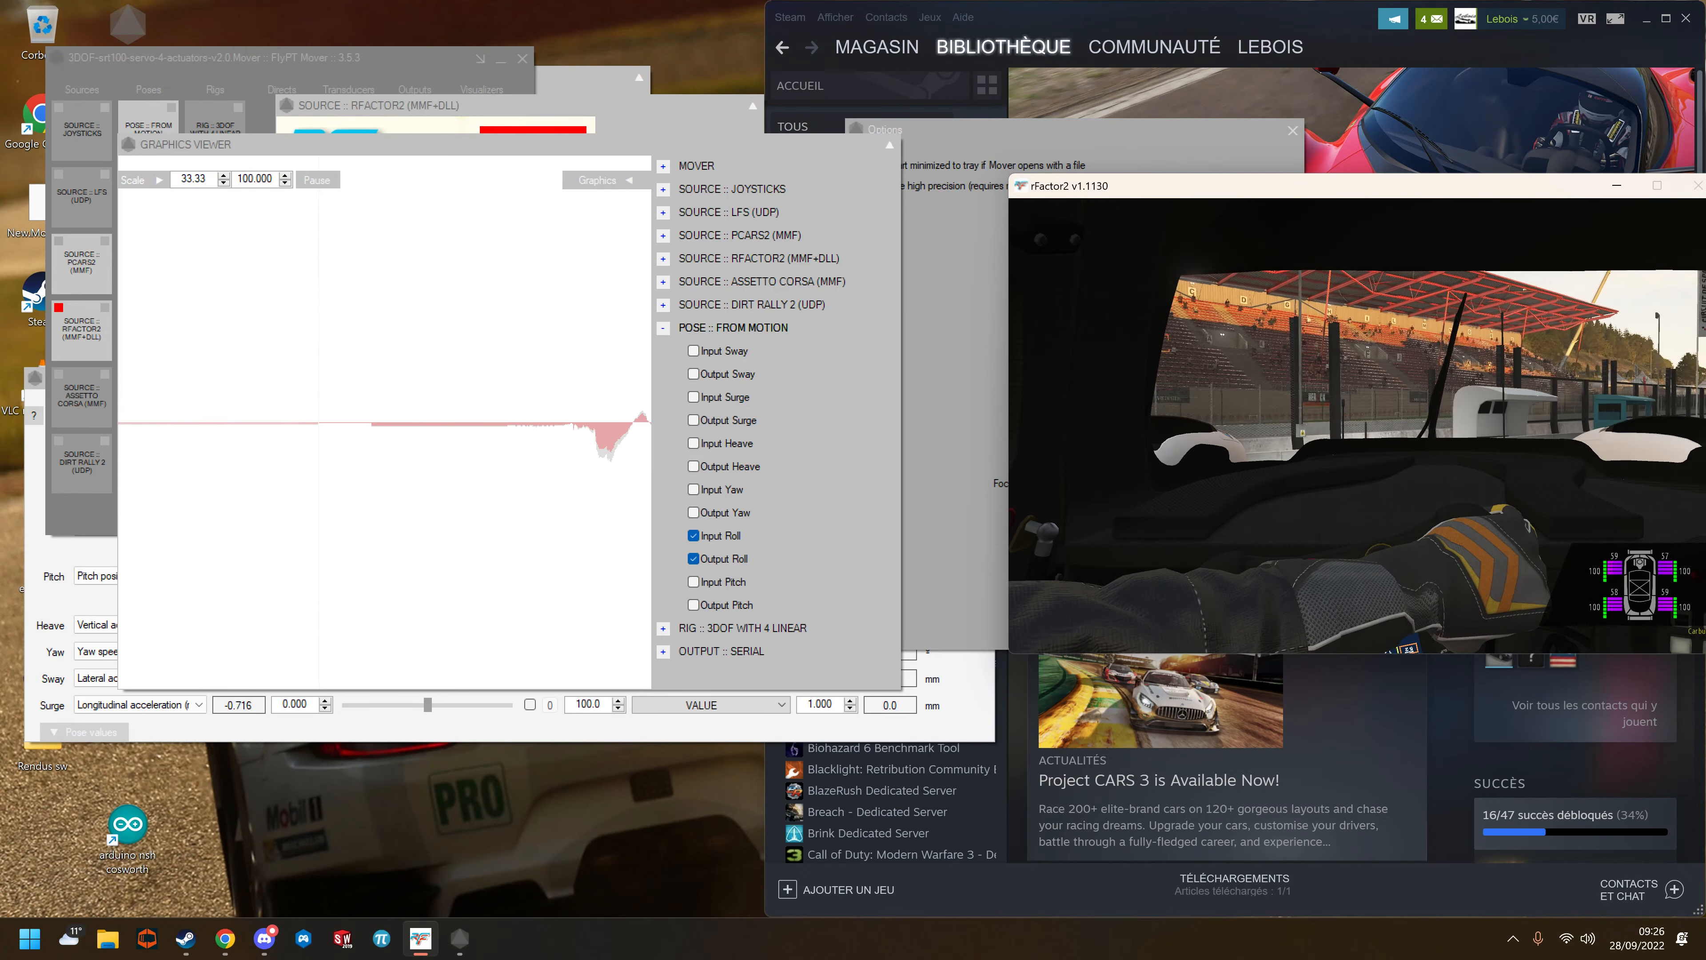
pyautogui.click(285, 175)
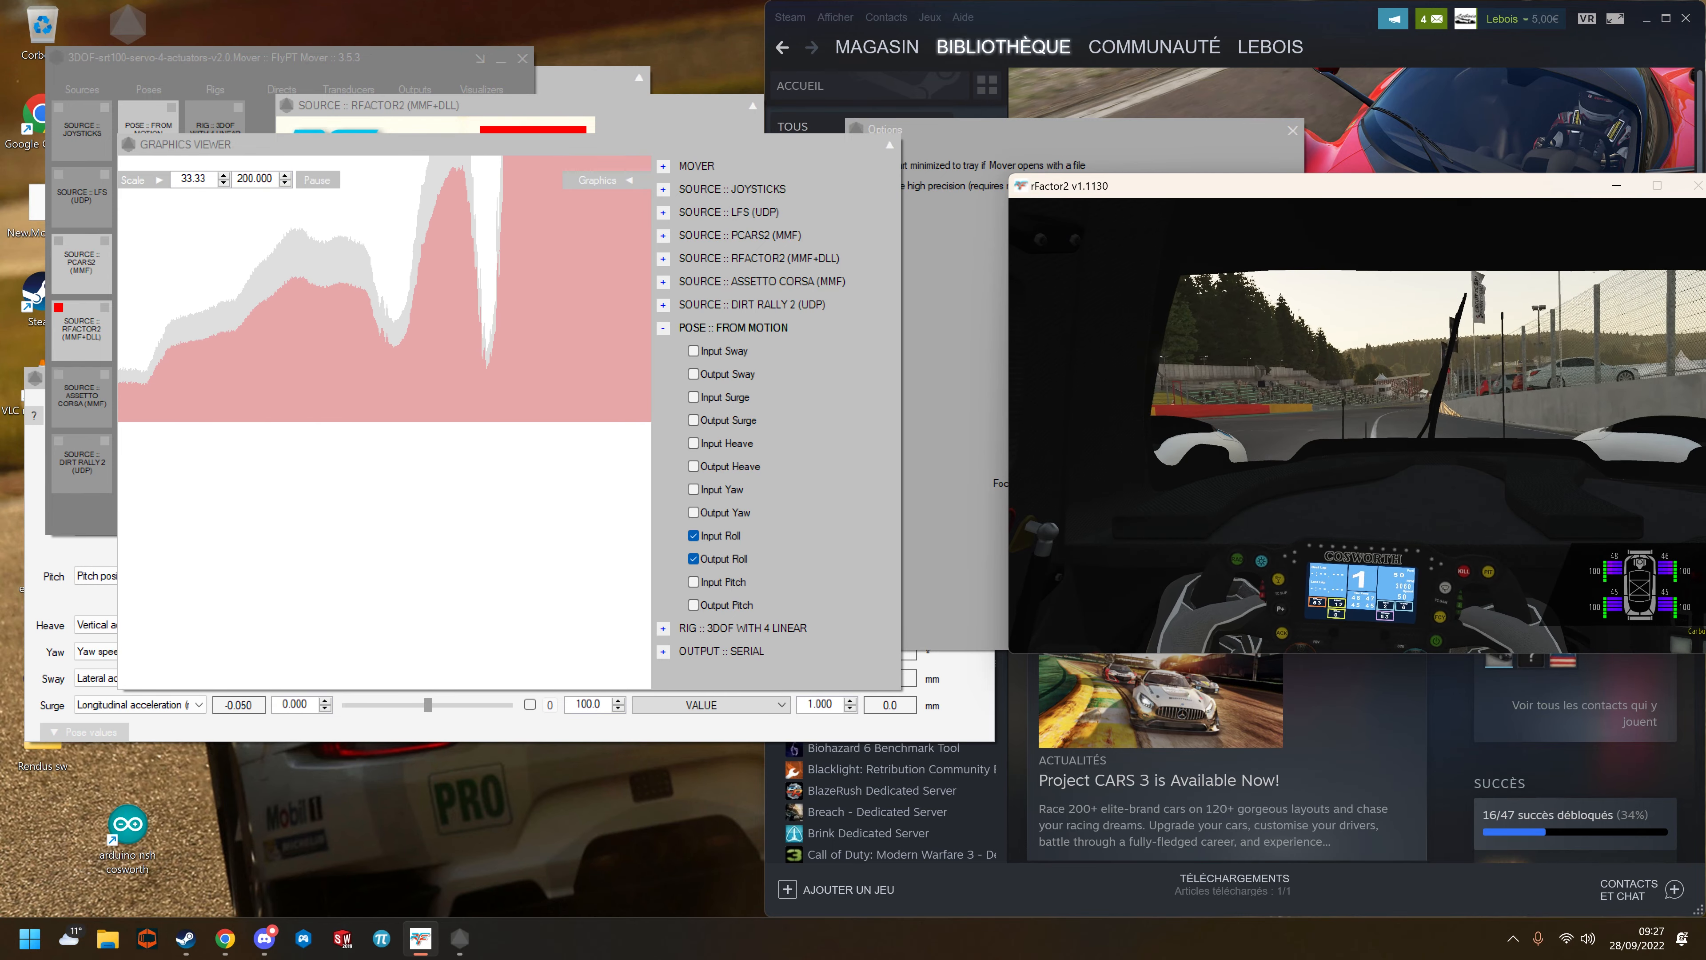
pyautogui.press('Escape')
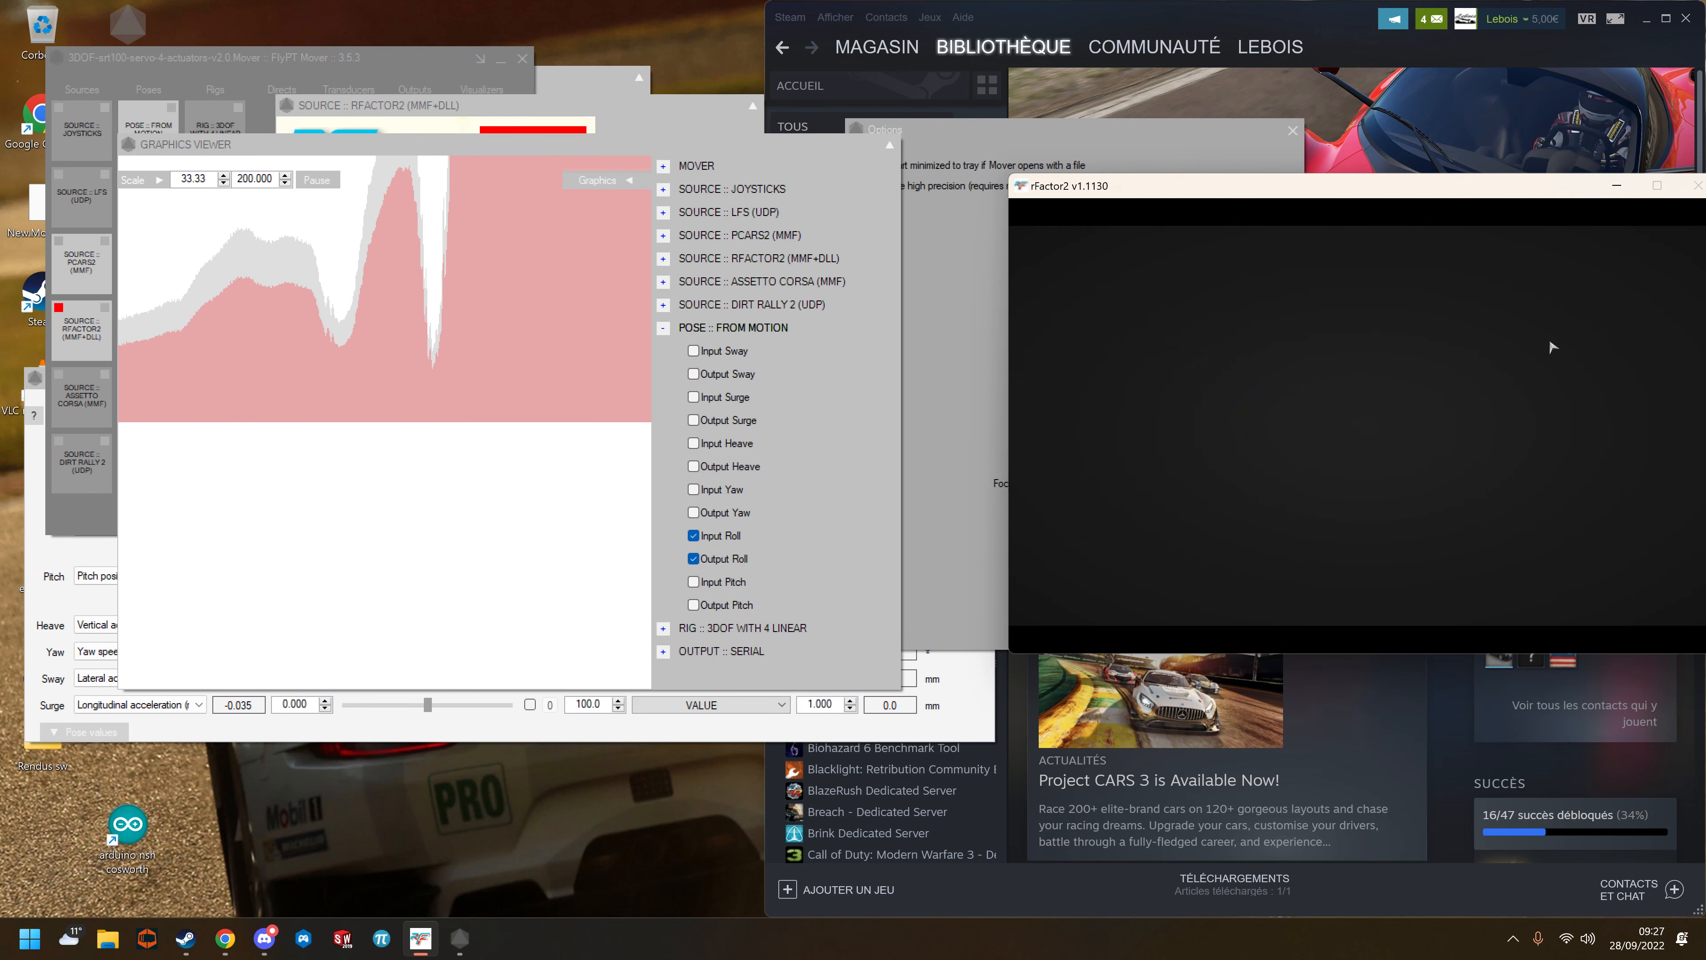
pyautogui.click(228, 150)
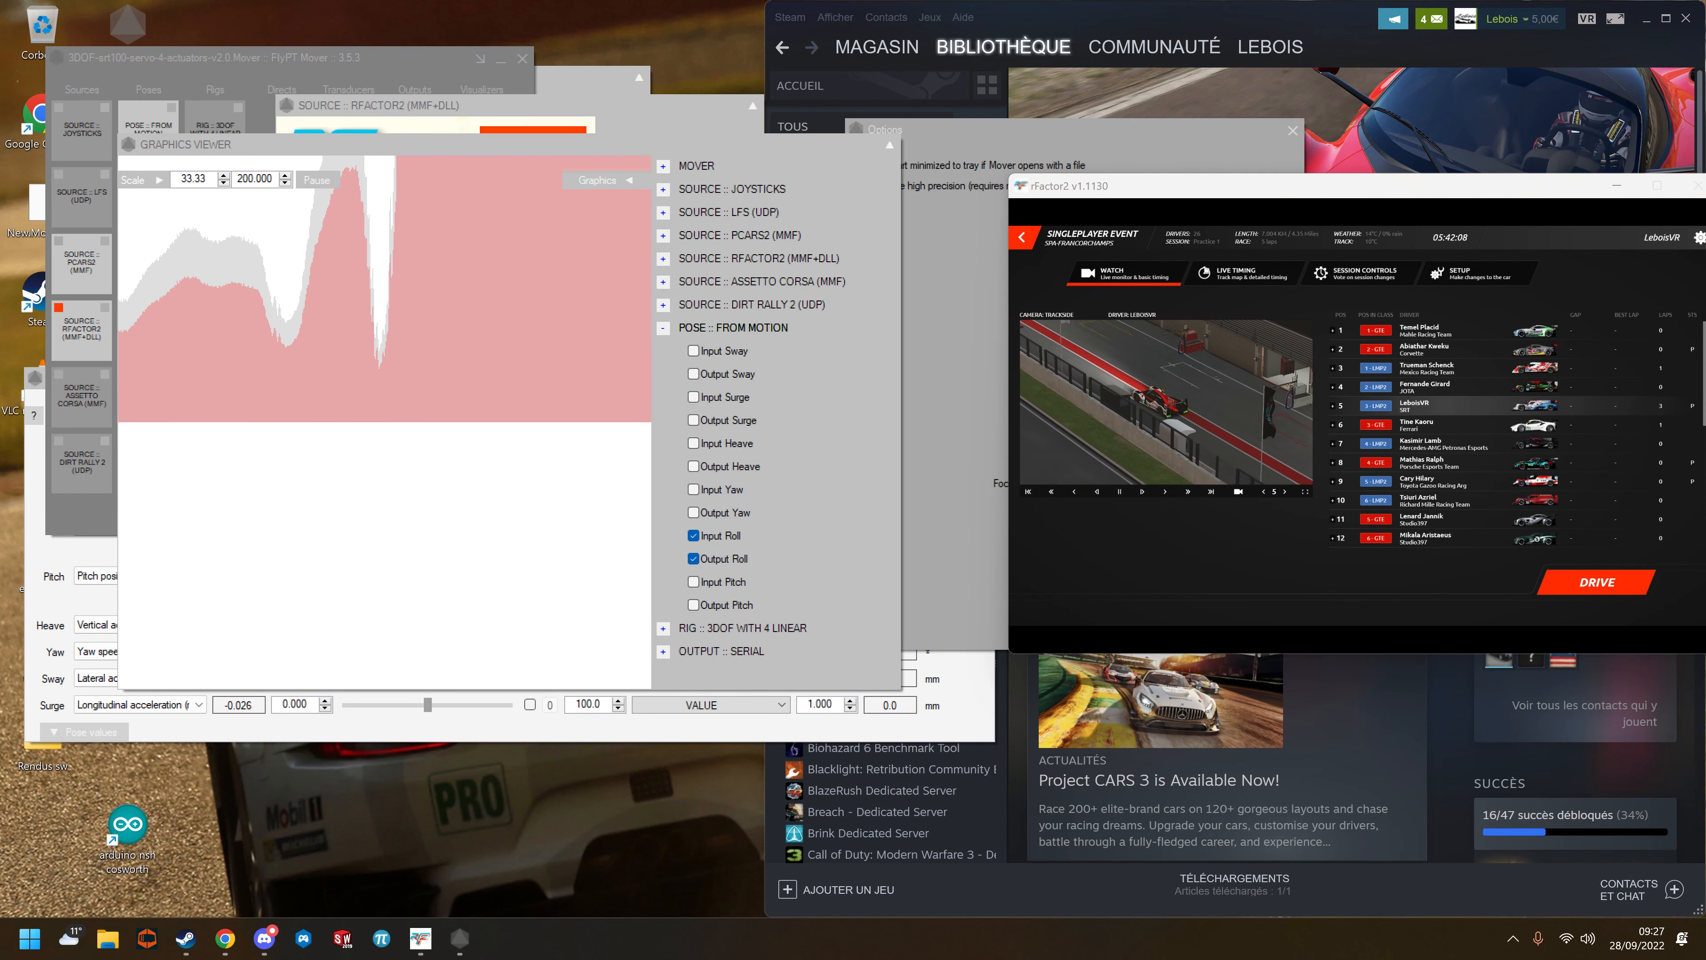
# Step: Set the Graphics Viewer's vertical scale to 100
pyautogui.doubleClick(261, 180)
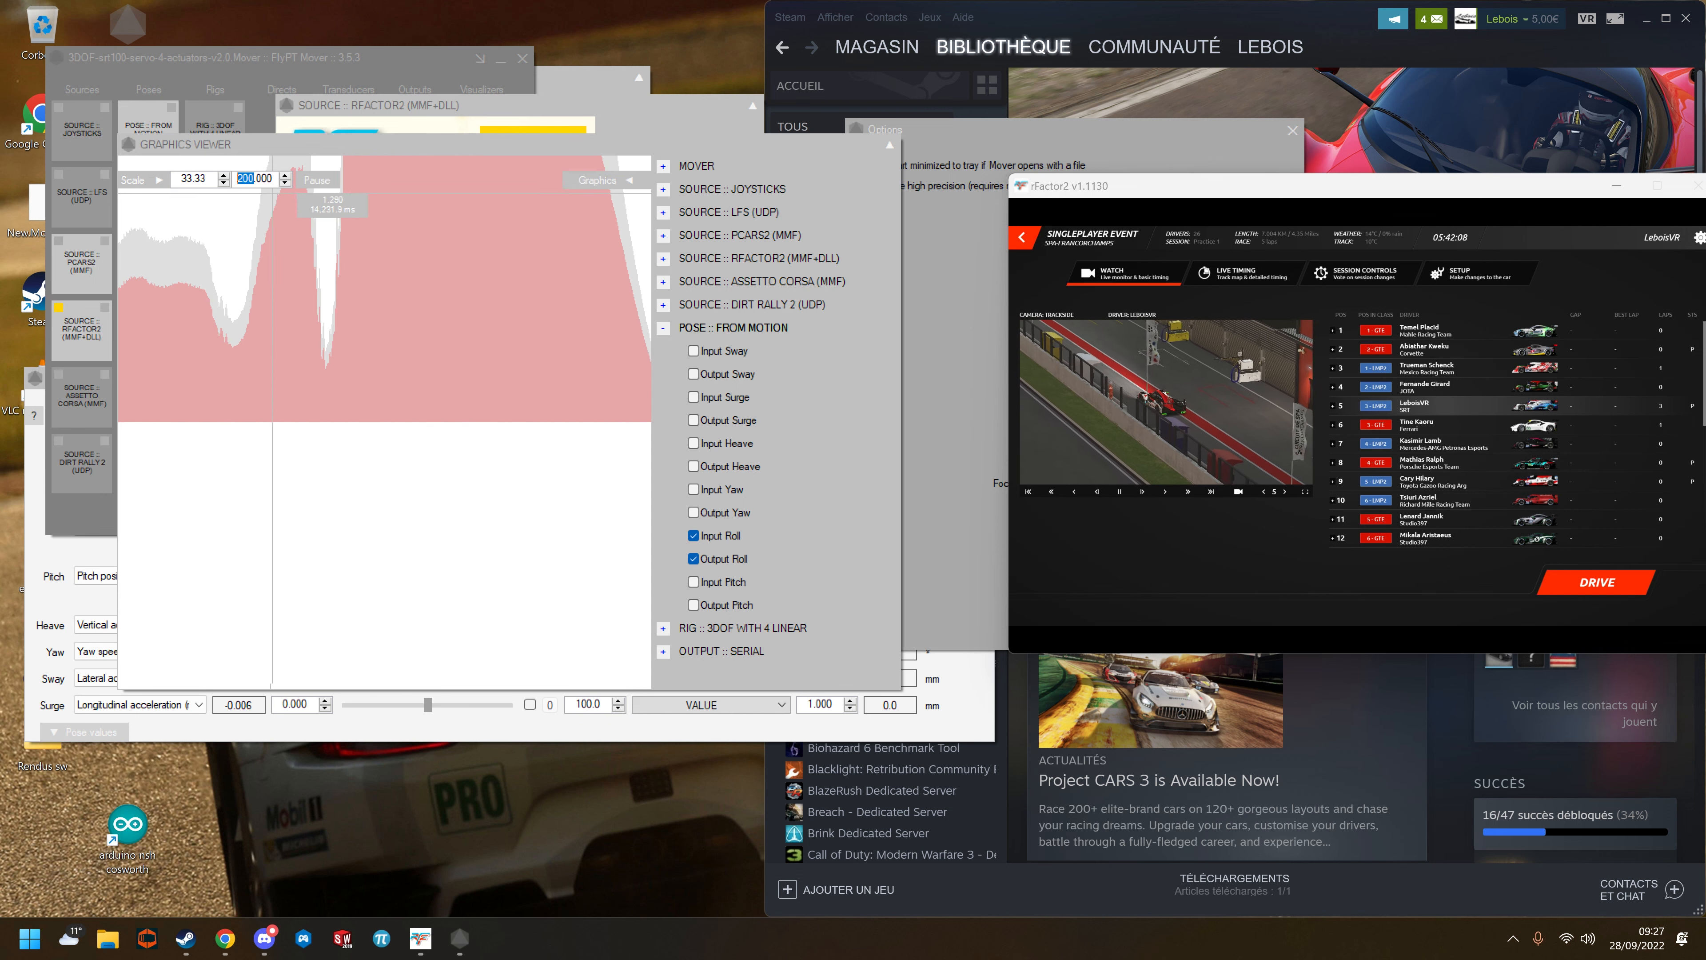
pyautogui.write('100')
pyautogui.press('Return')
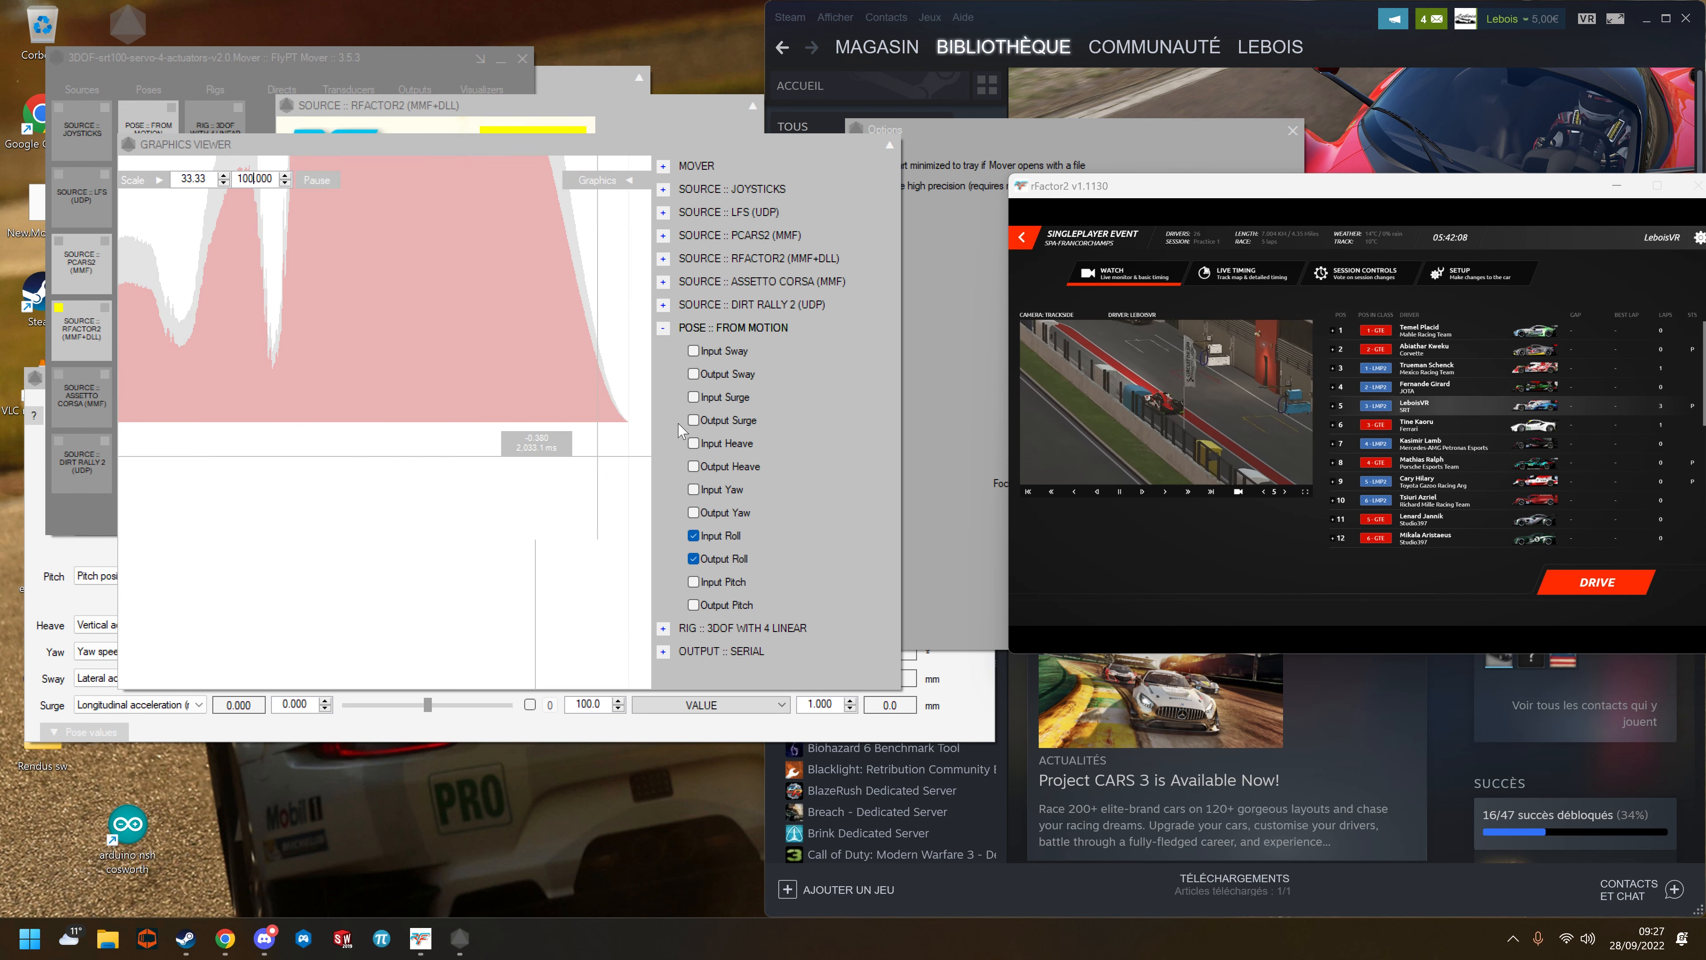
# Step: Bring up the rFactor2 source, drive the car in rFactor2 and record a stretch of its telemetry to New.MoverRec
pyautogui.click(475, 115)
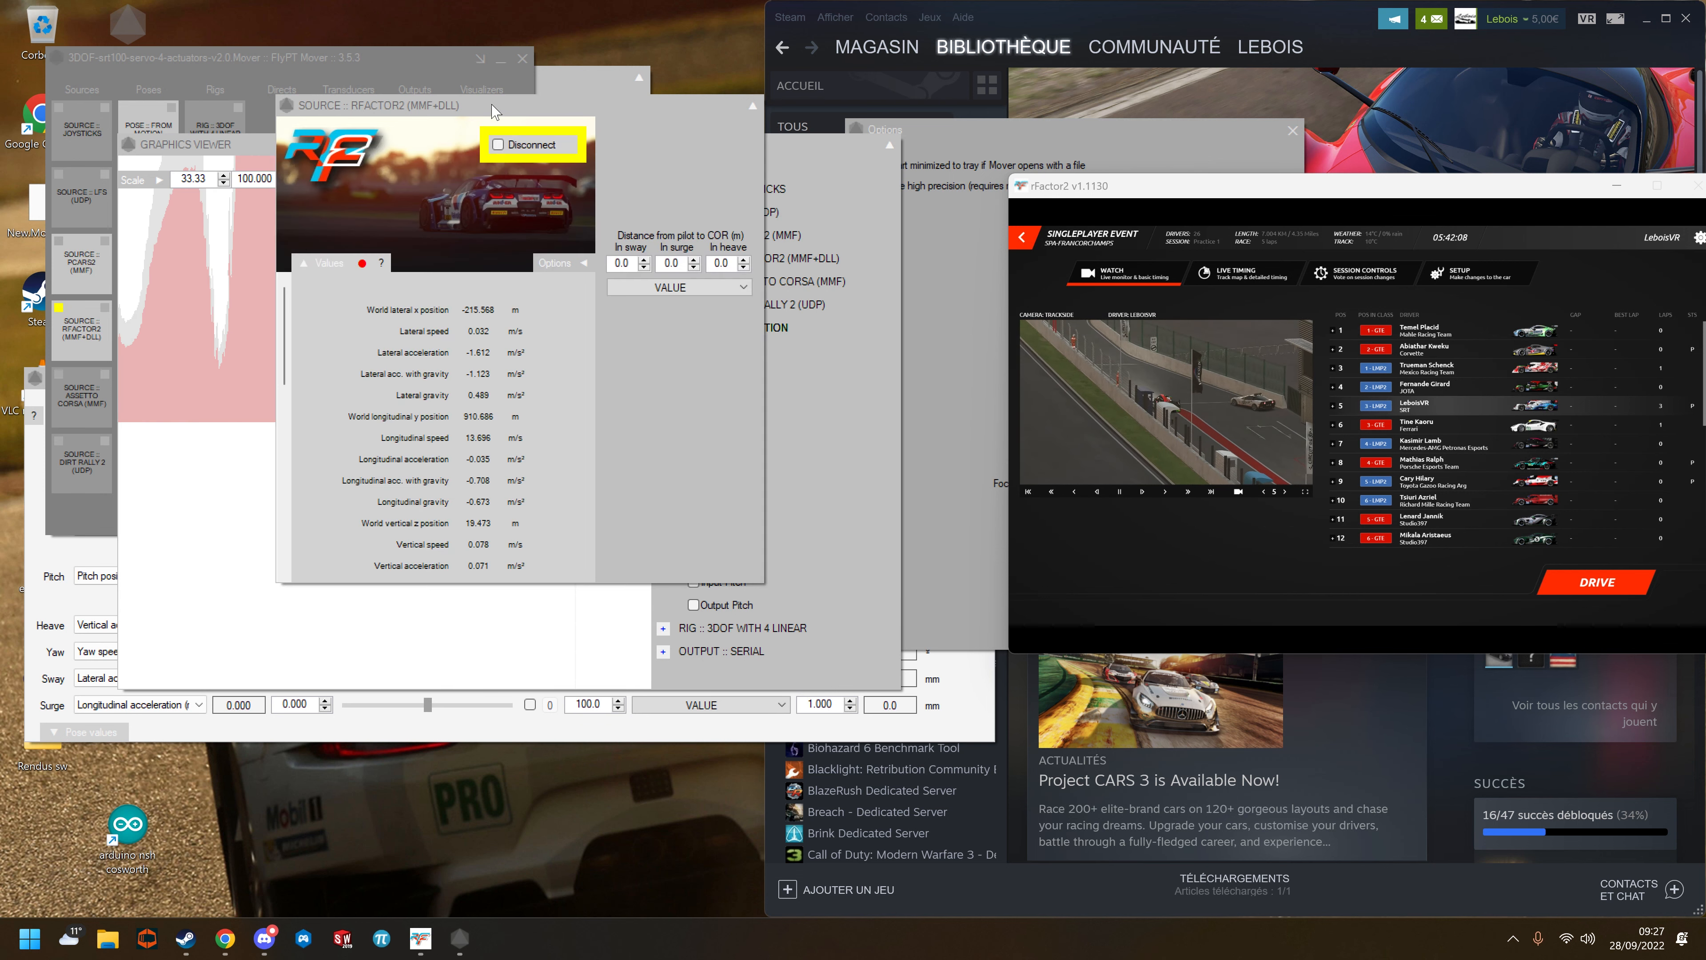
pyautogui.click(1572, 584)
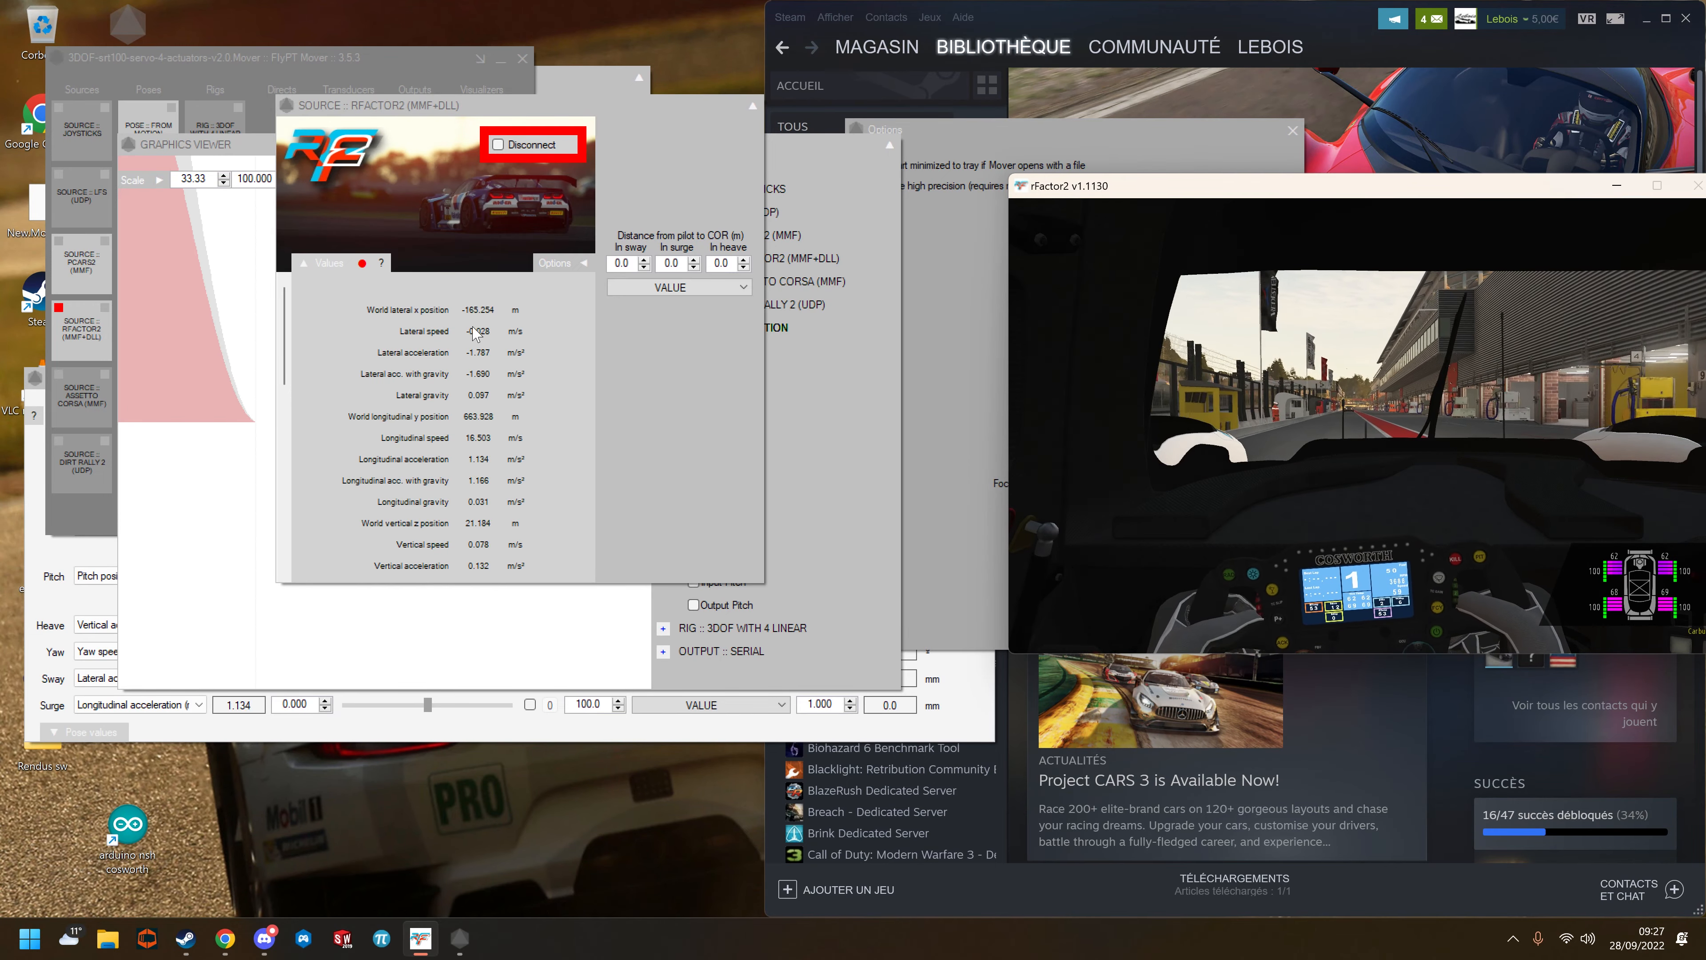
pyautogui.click(362, 264)
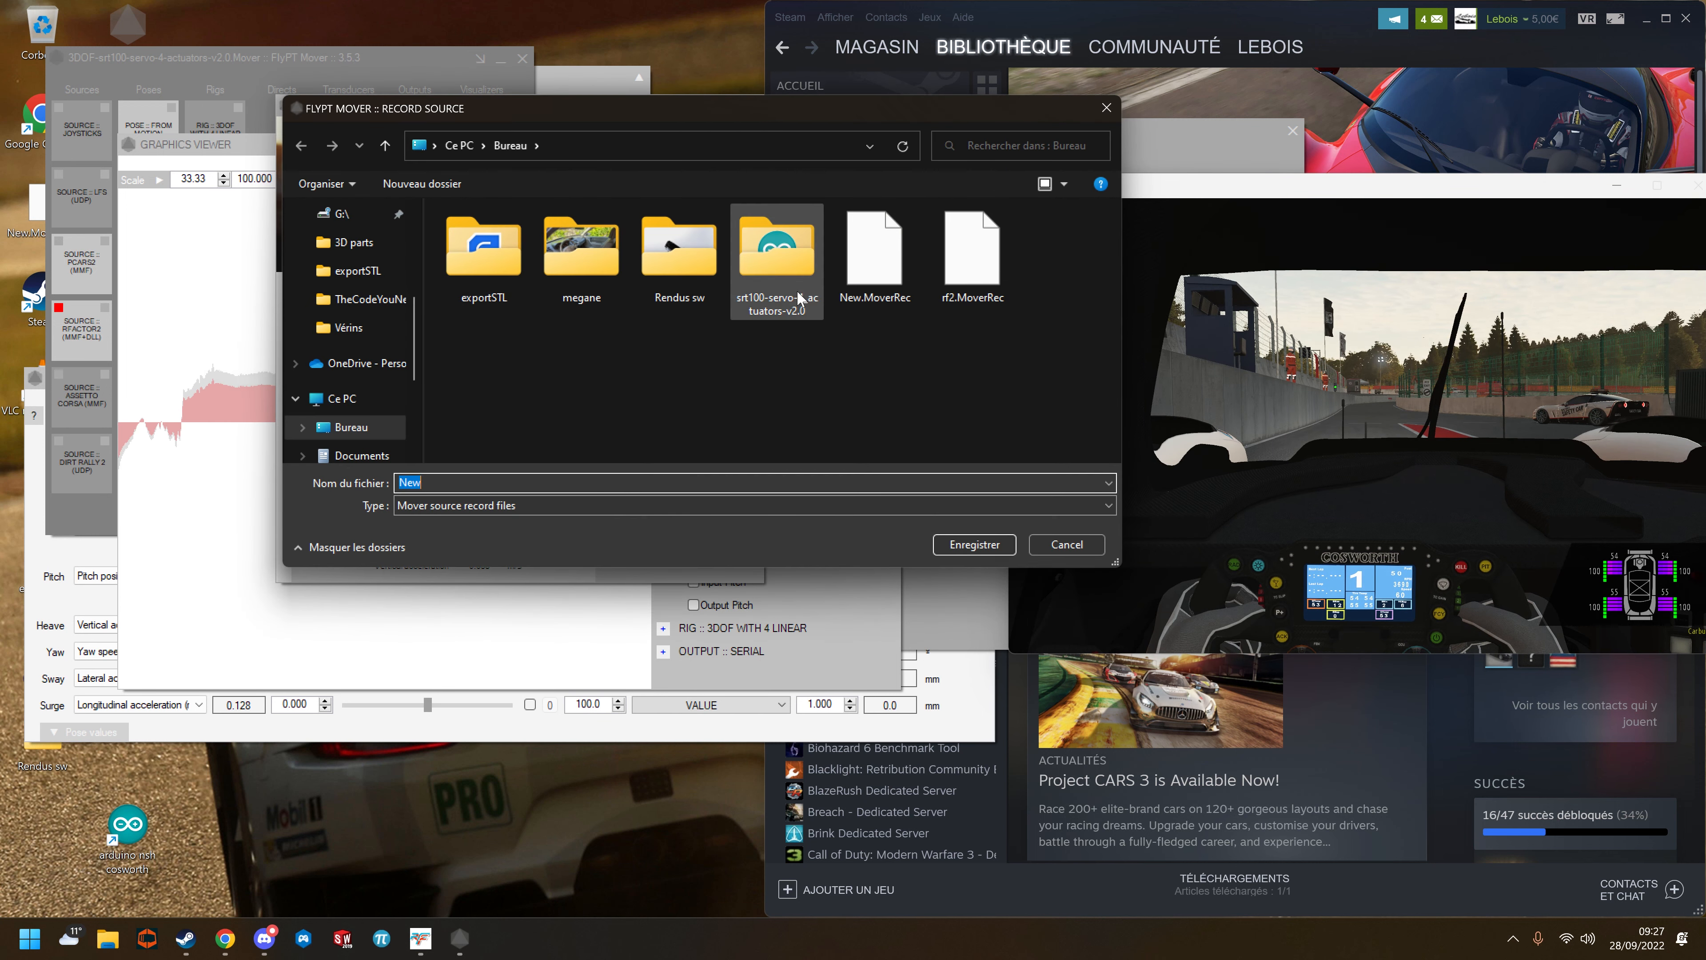
pyautogui.click(915, 269)
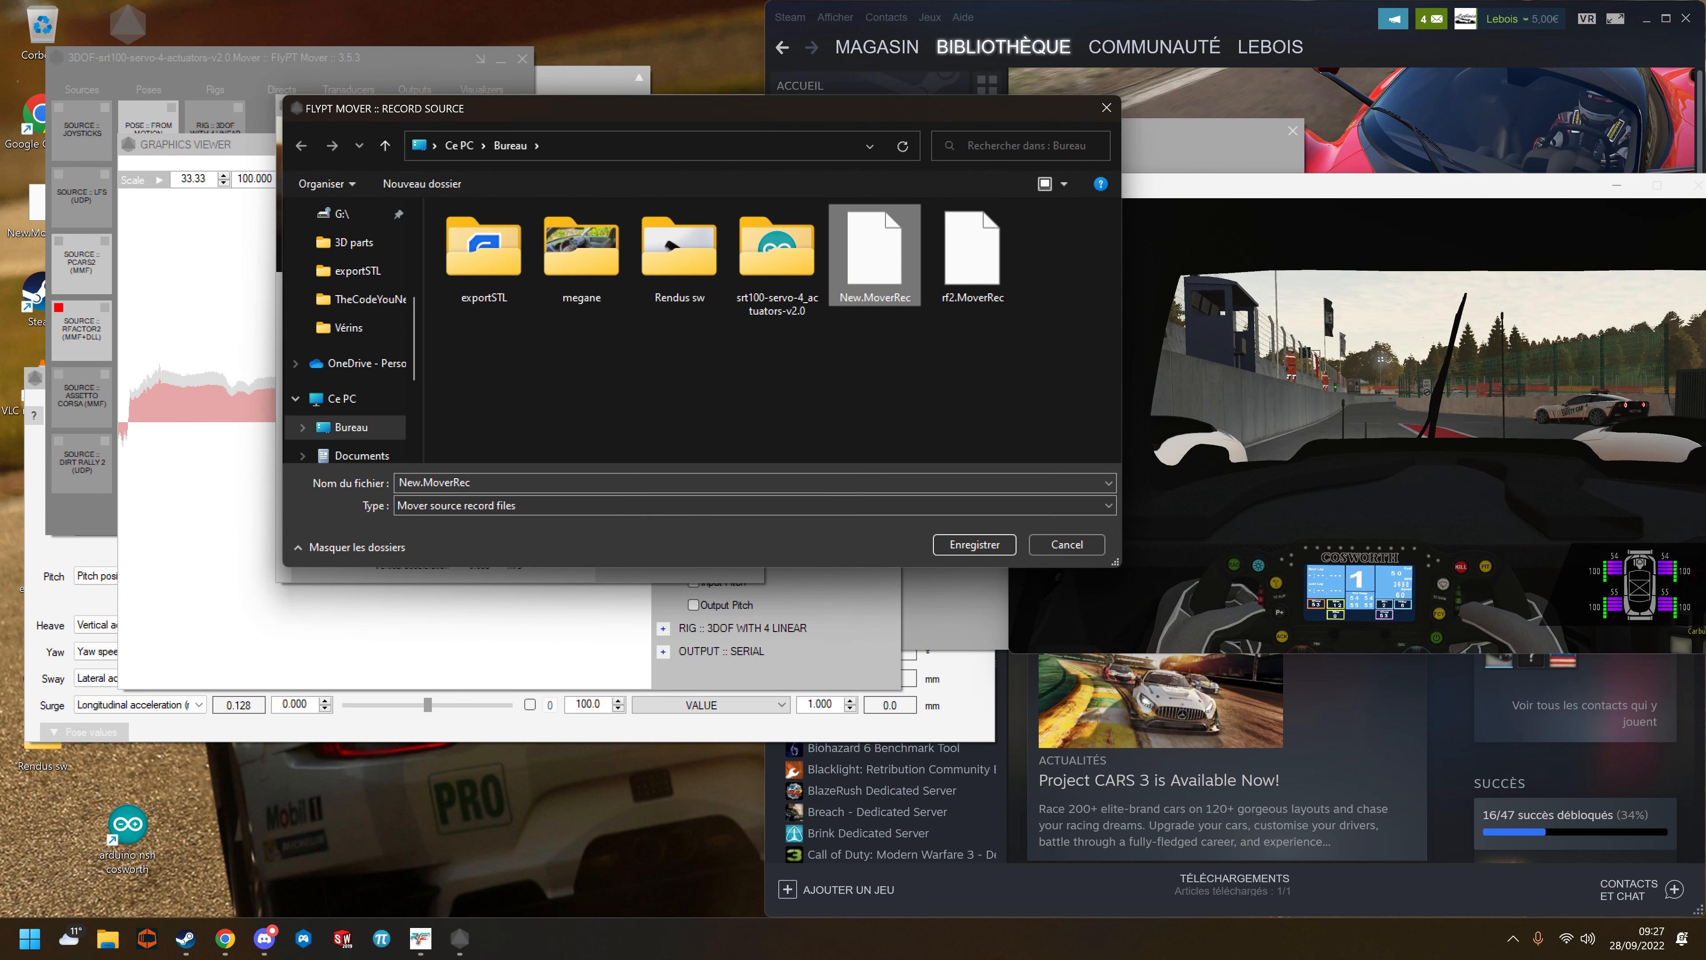
pyautogui.click(973, 544)
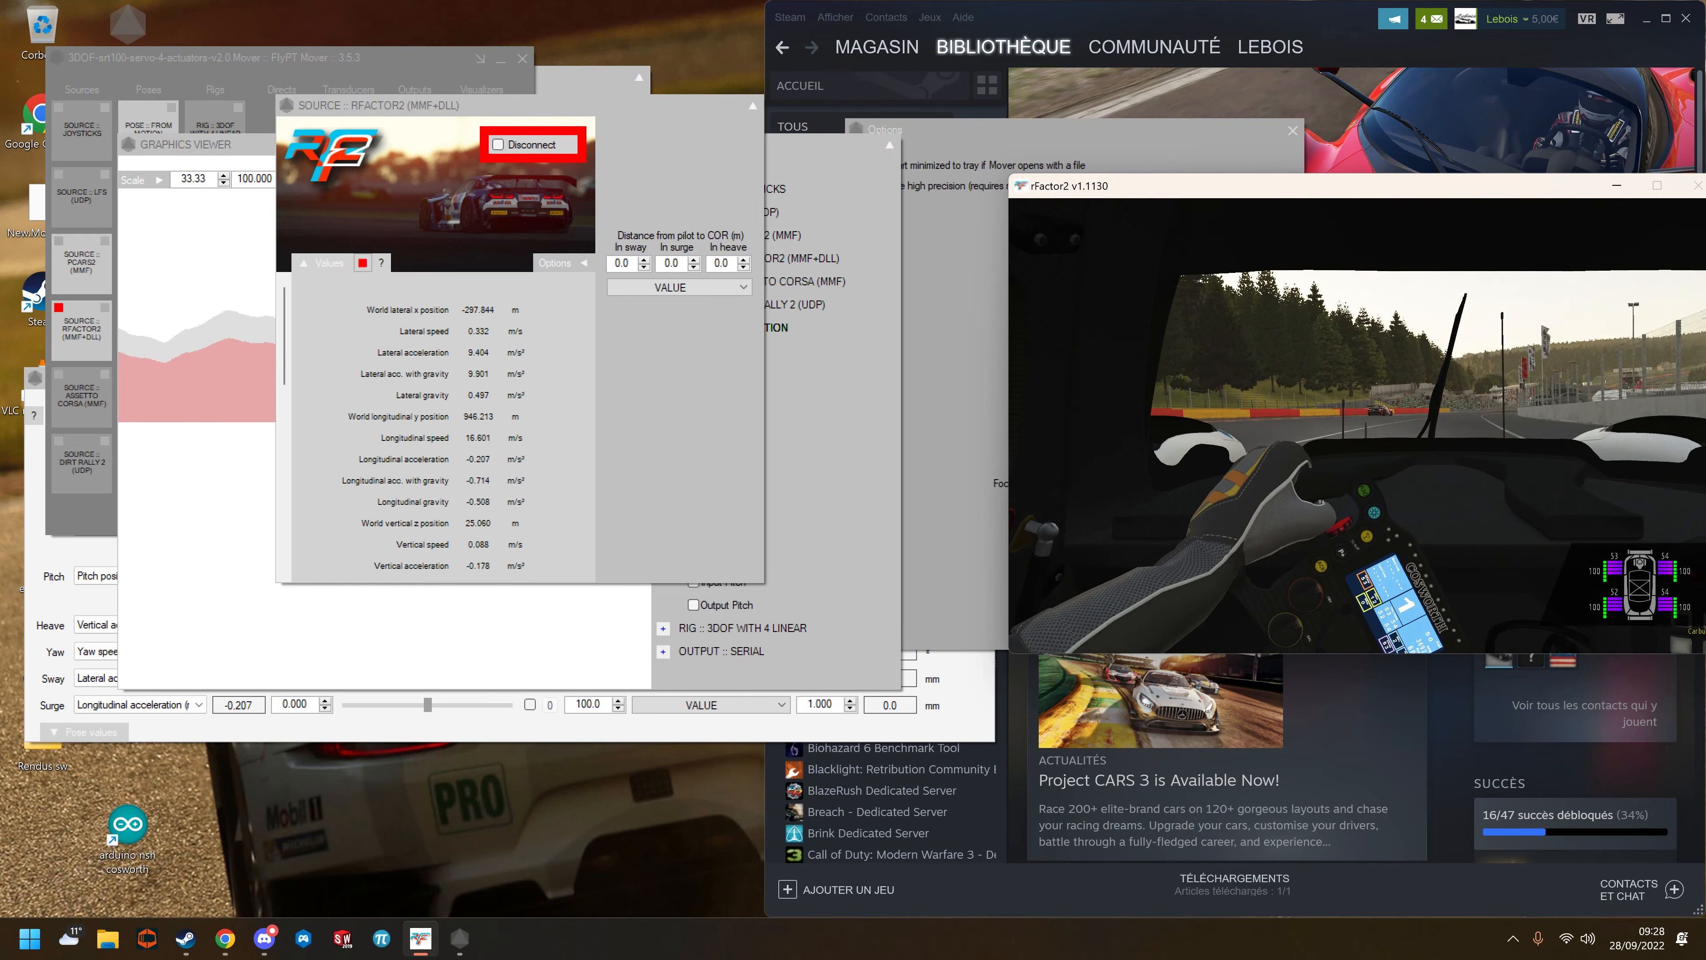
pyautogui.click(362, 264)
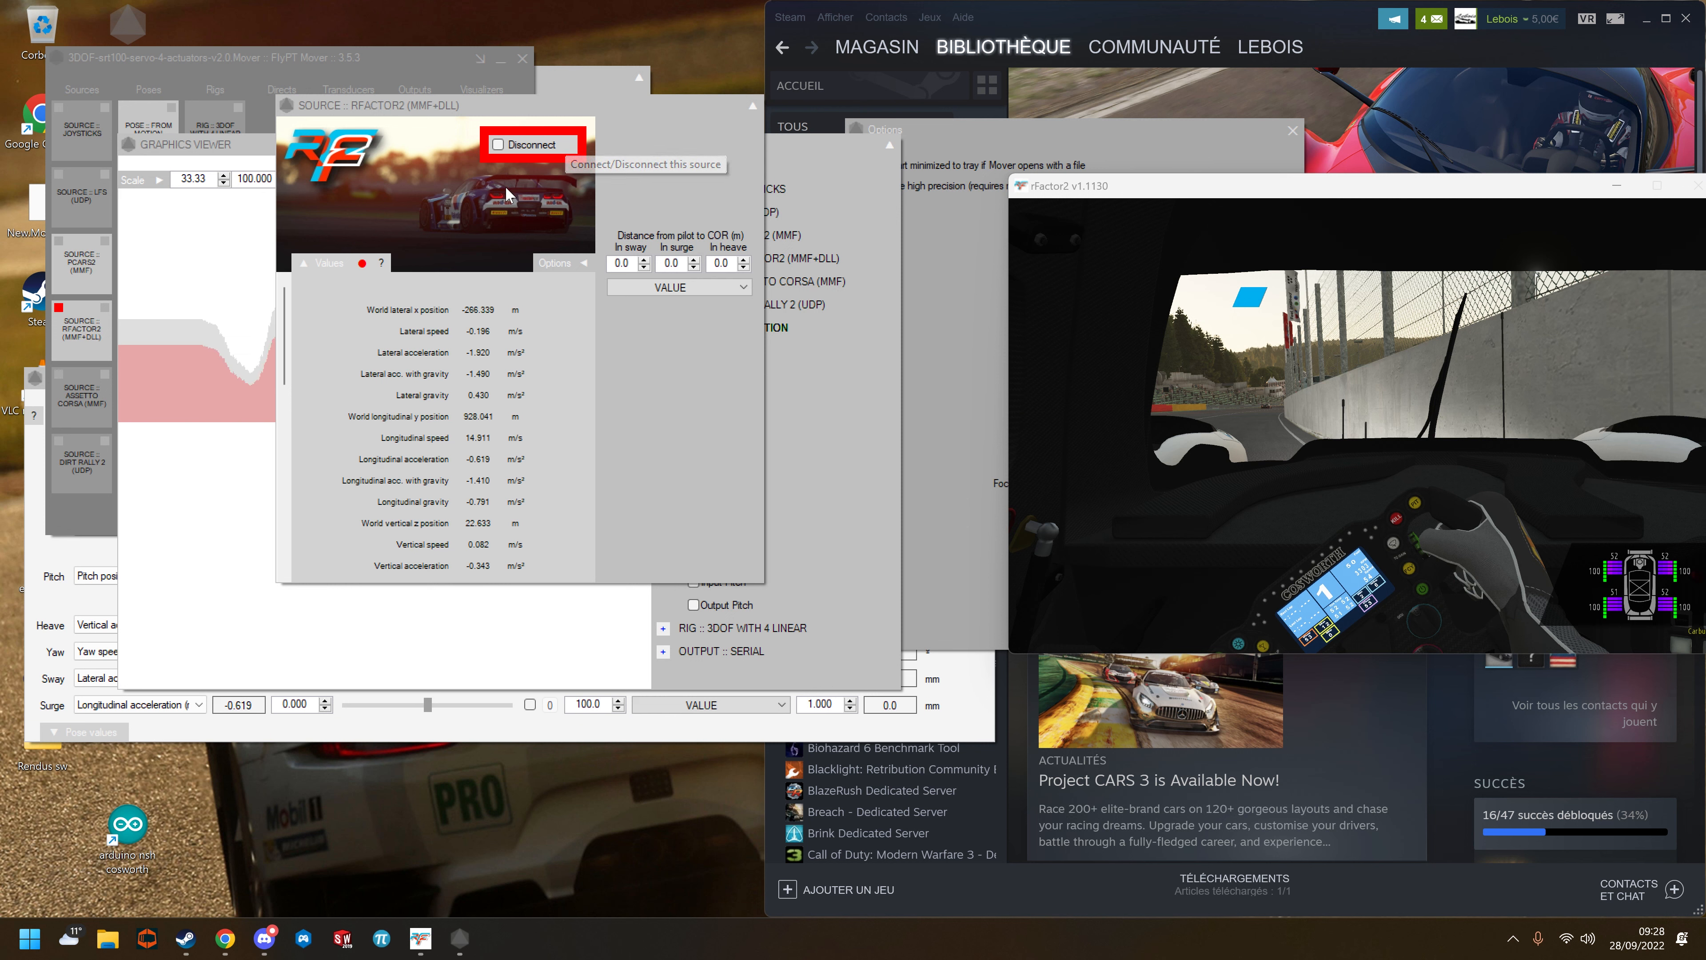
# Step: Hide the rFactor2 source window and leave the car to return to the rFactor2 event screen
pyautogui.click(752, 109)
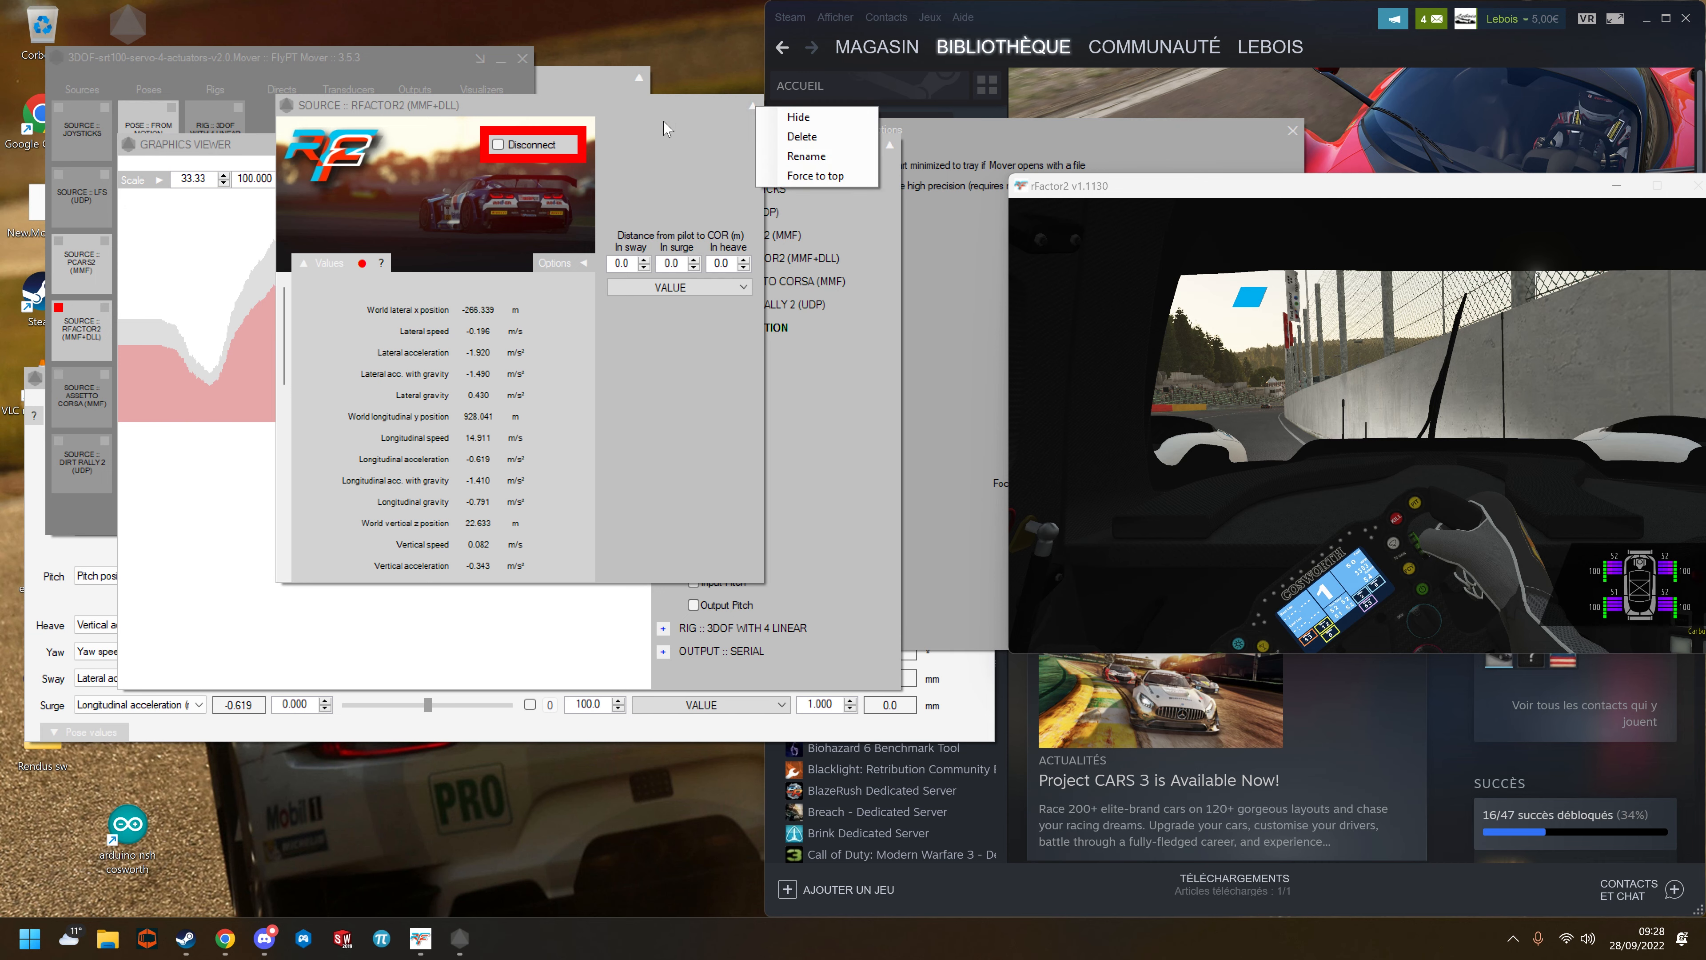
pyautogui.click(779, 118)
pyautogui.press('Escape')
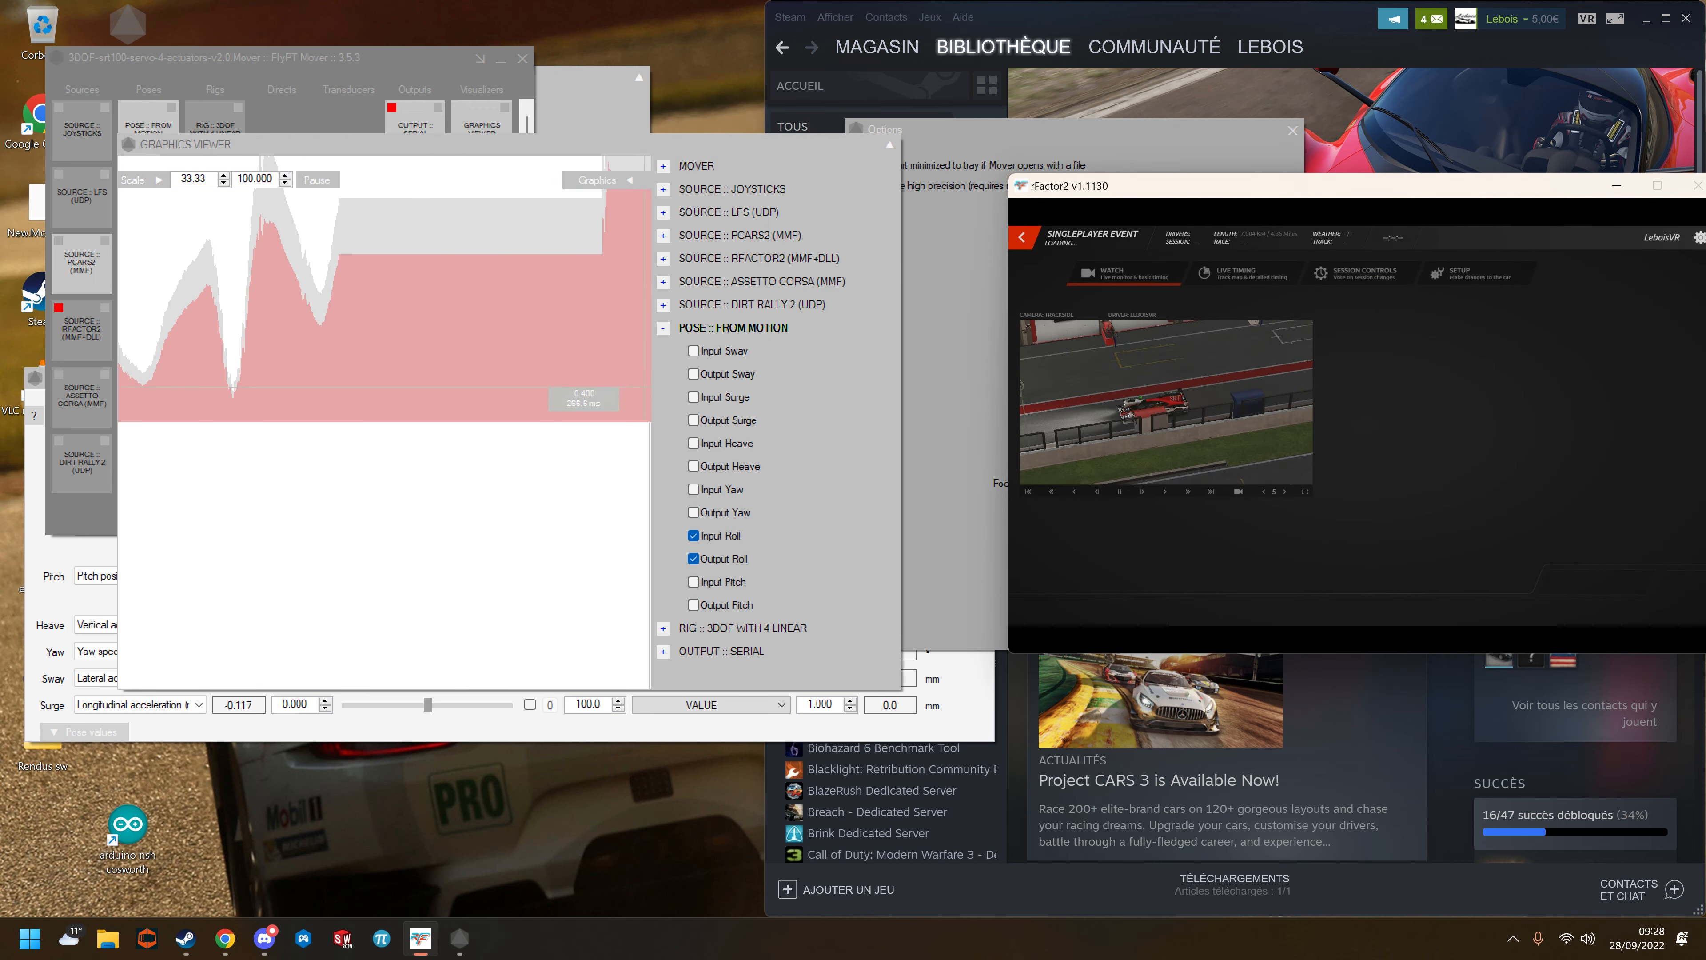
# Step: Bring the main Mover window forward and add a Player source
pyautogui.click(958, 326)
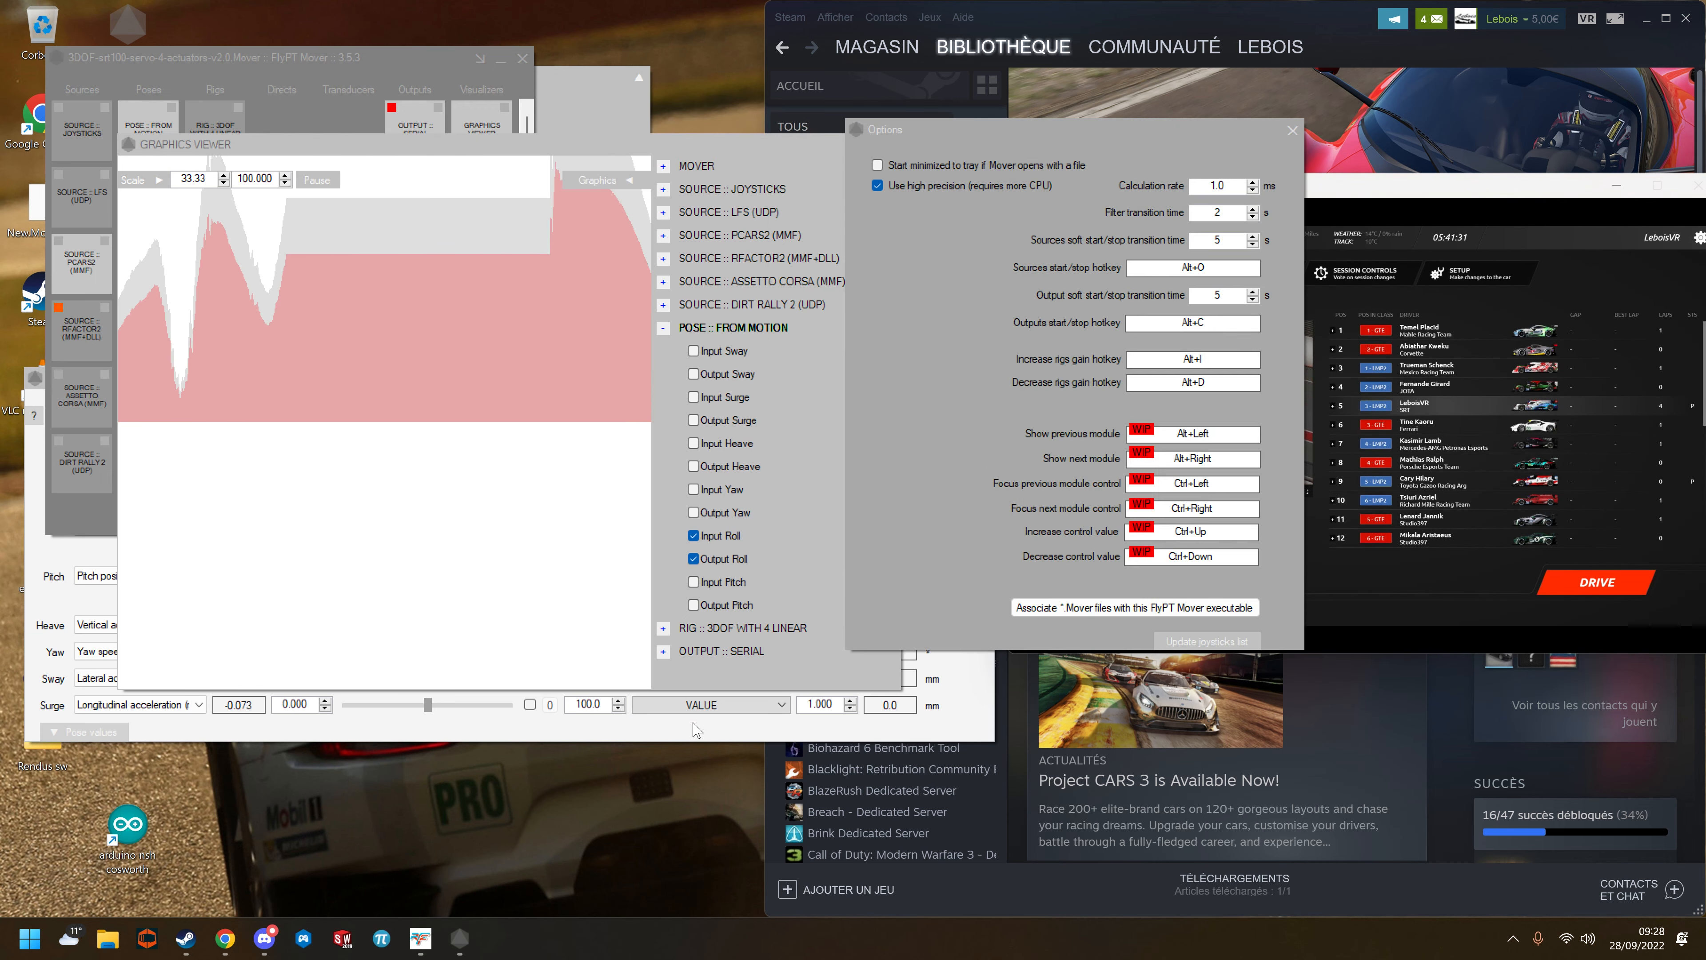
pyautogui.click(461, 937)
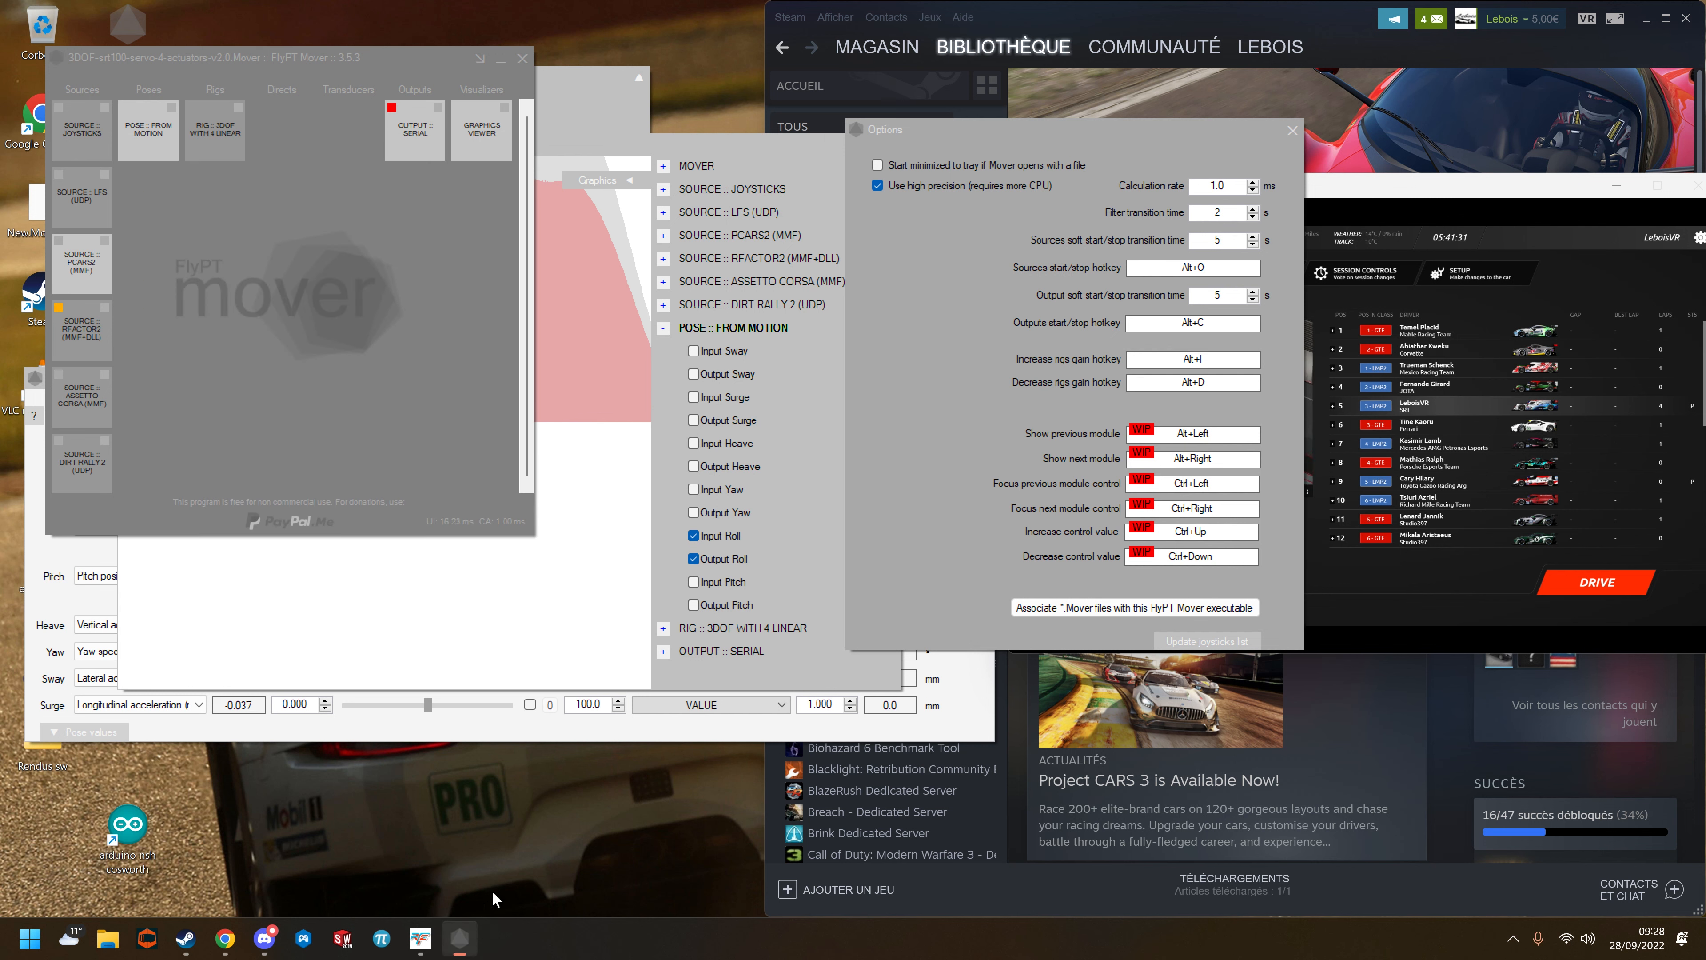
pyautogui.rightClick(313, 275)
pyautogui.moveTo(386, 314)
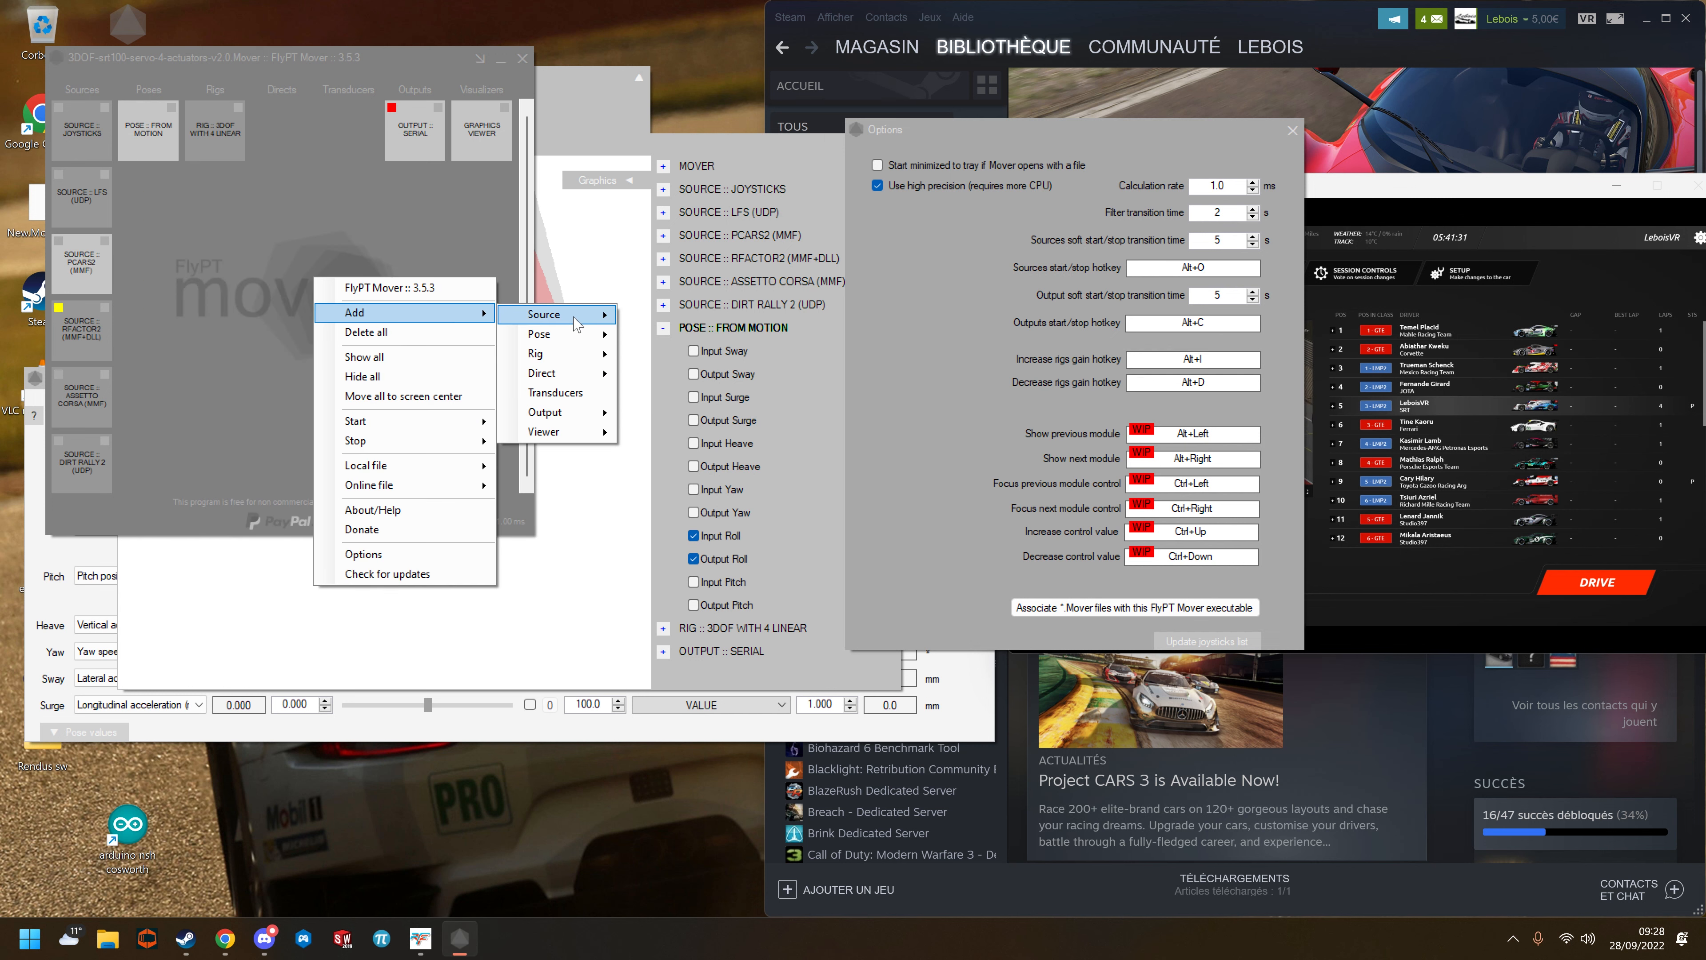
pyautogui.moveTo(544, 314)
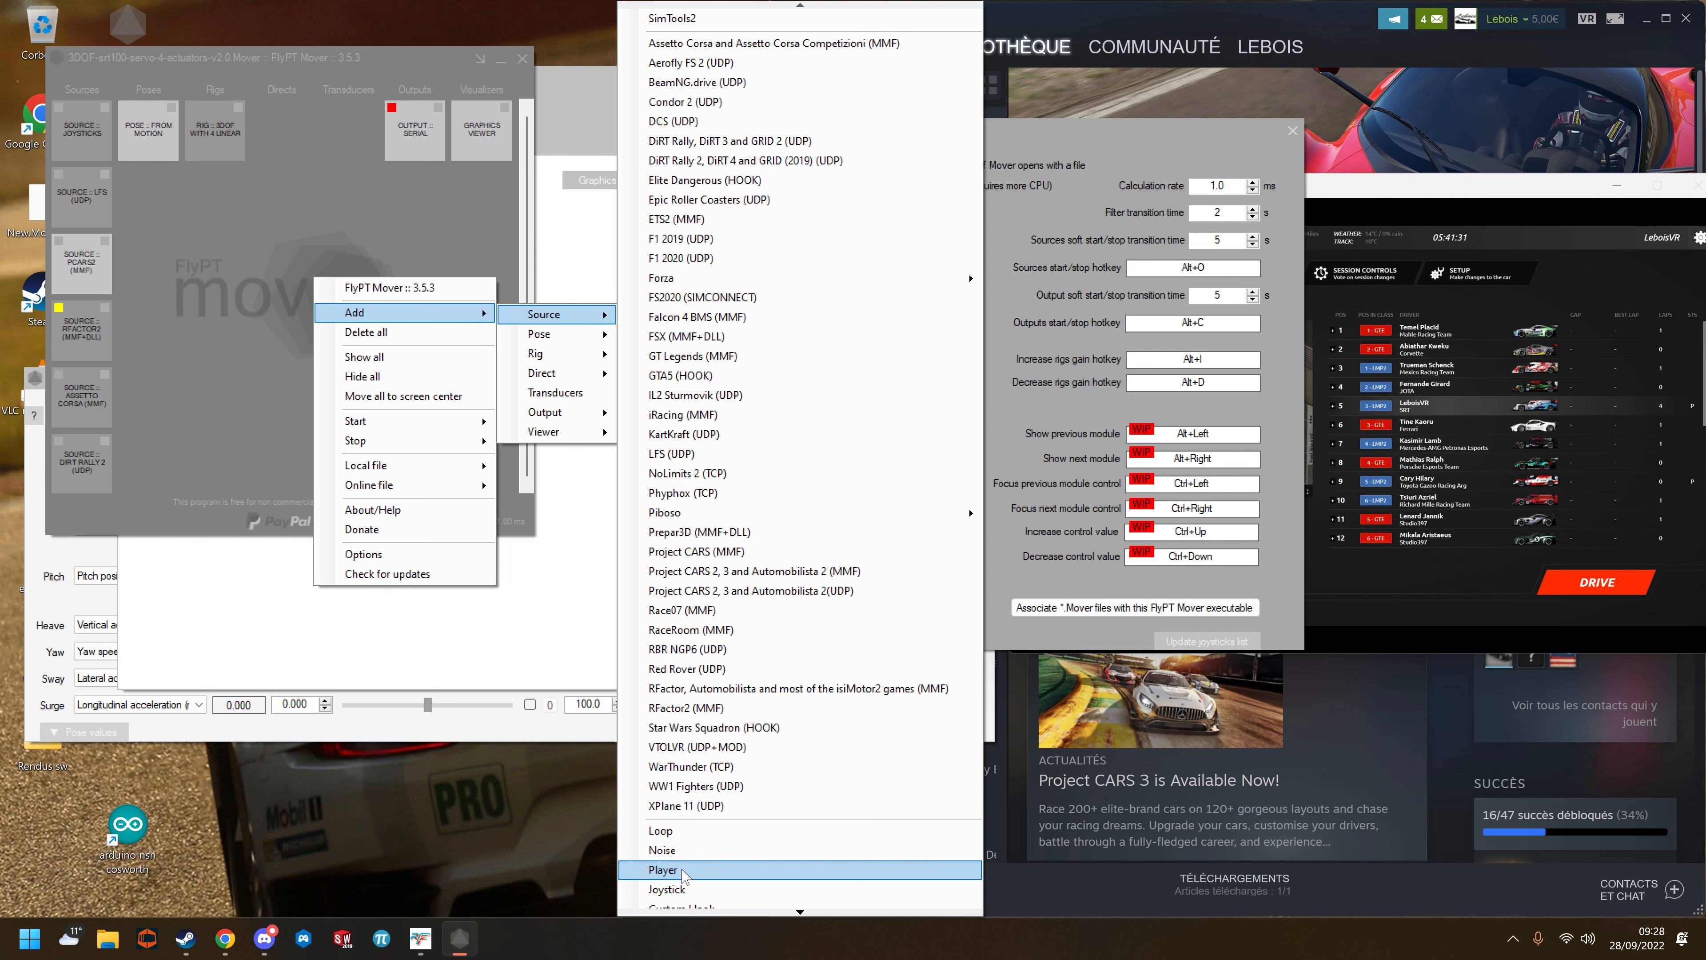
pyautogui.click(665, 869)
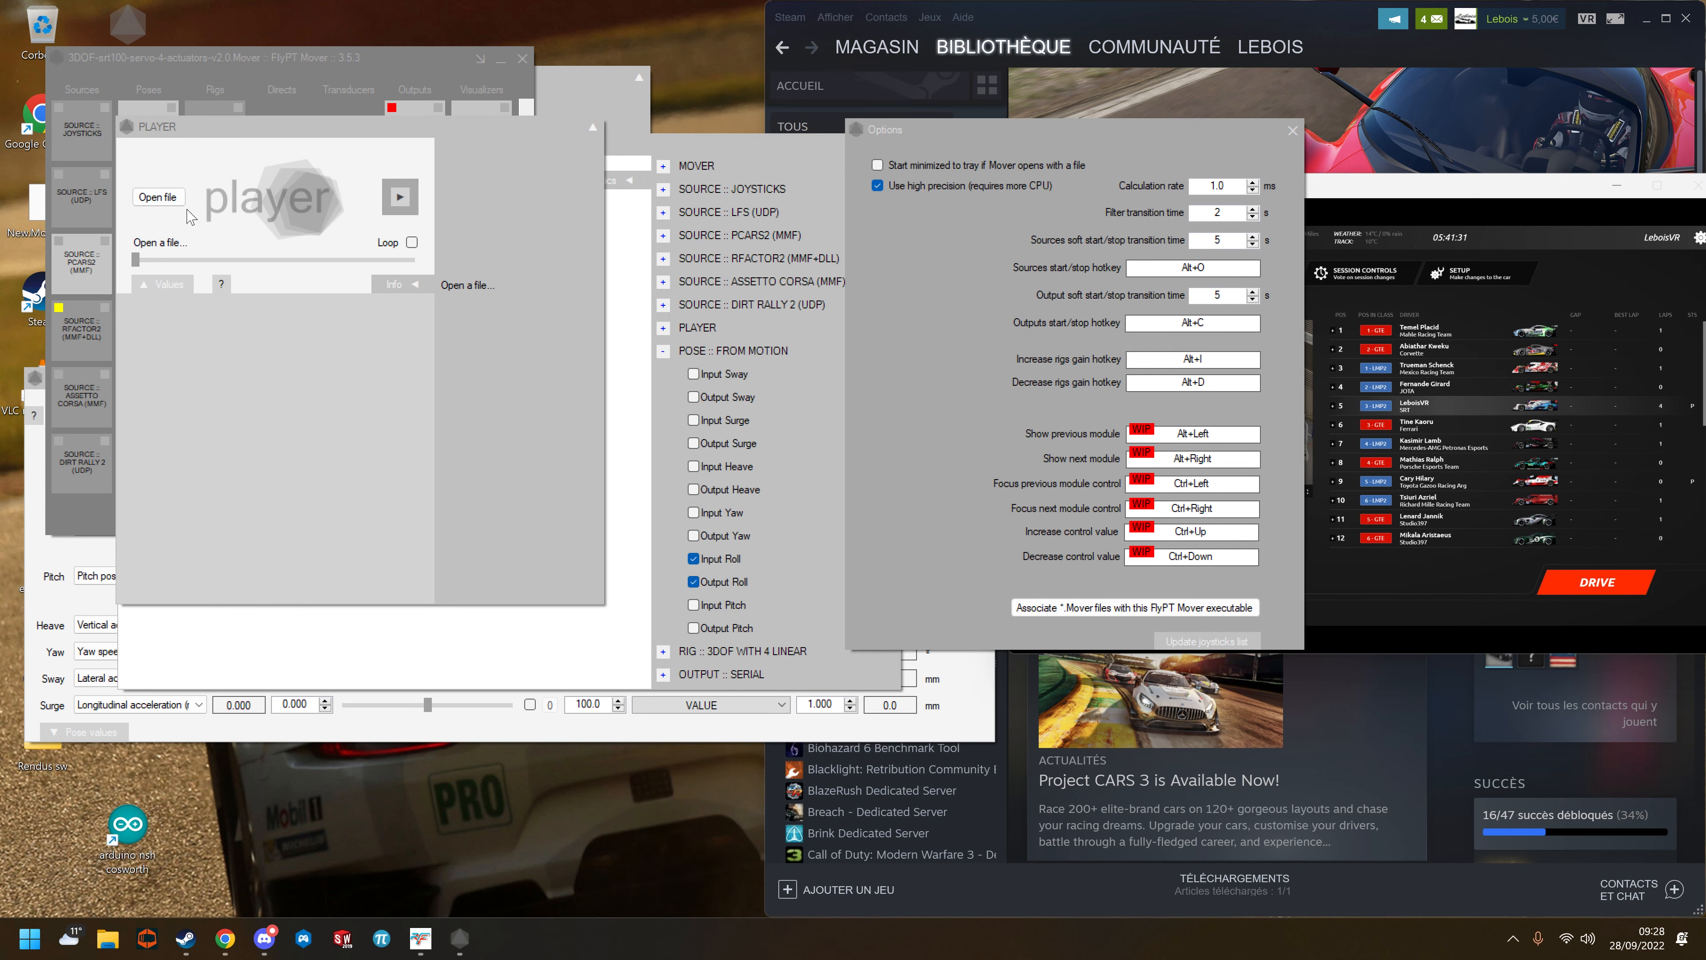
# Step: Load the New.MoverRec recording into the Player and play it in a loop
pyautogui.click(167, 199)
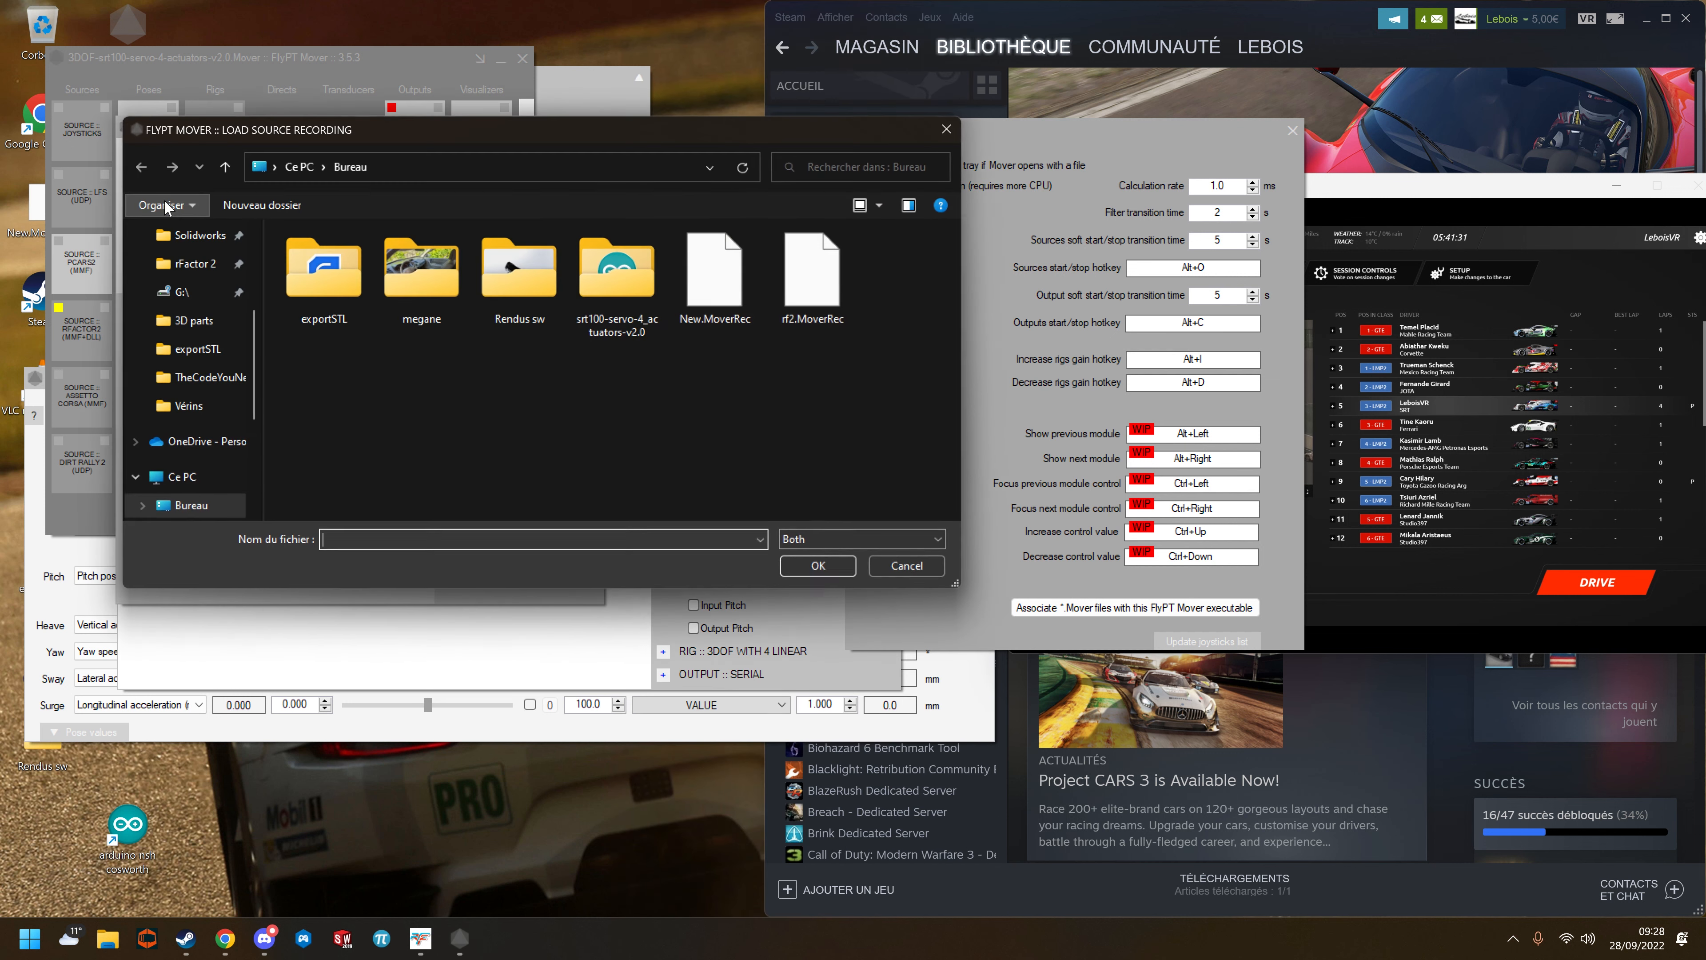
pyautogui.doubleClick(734, 288)
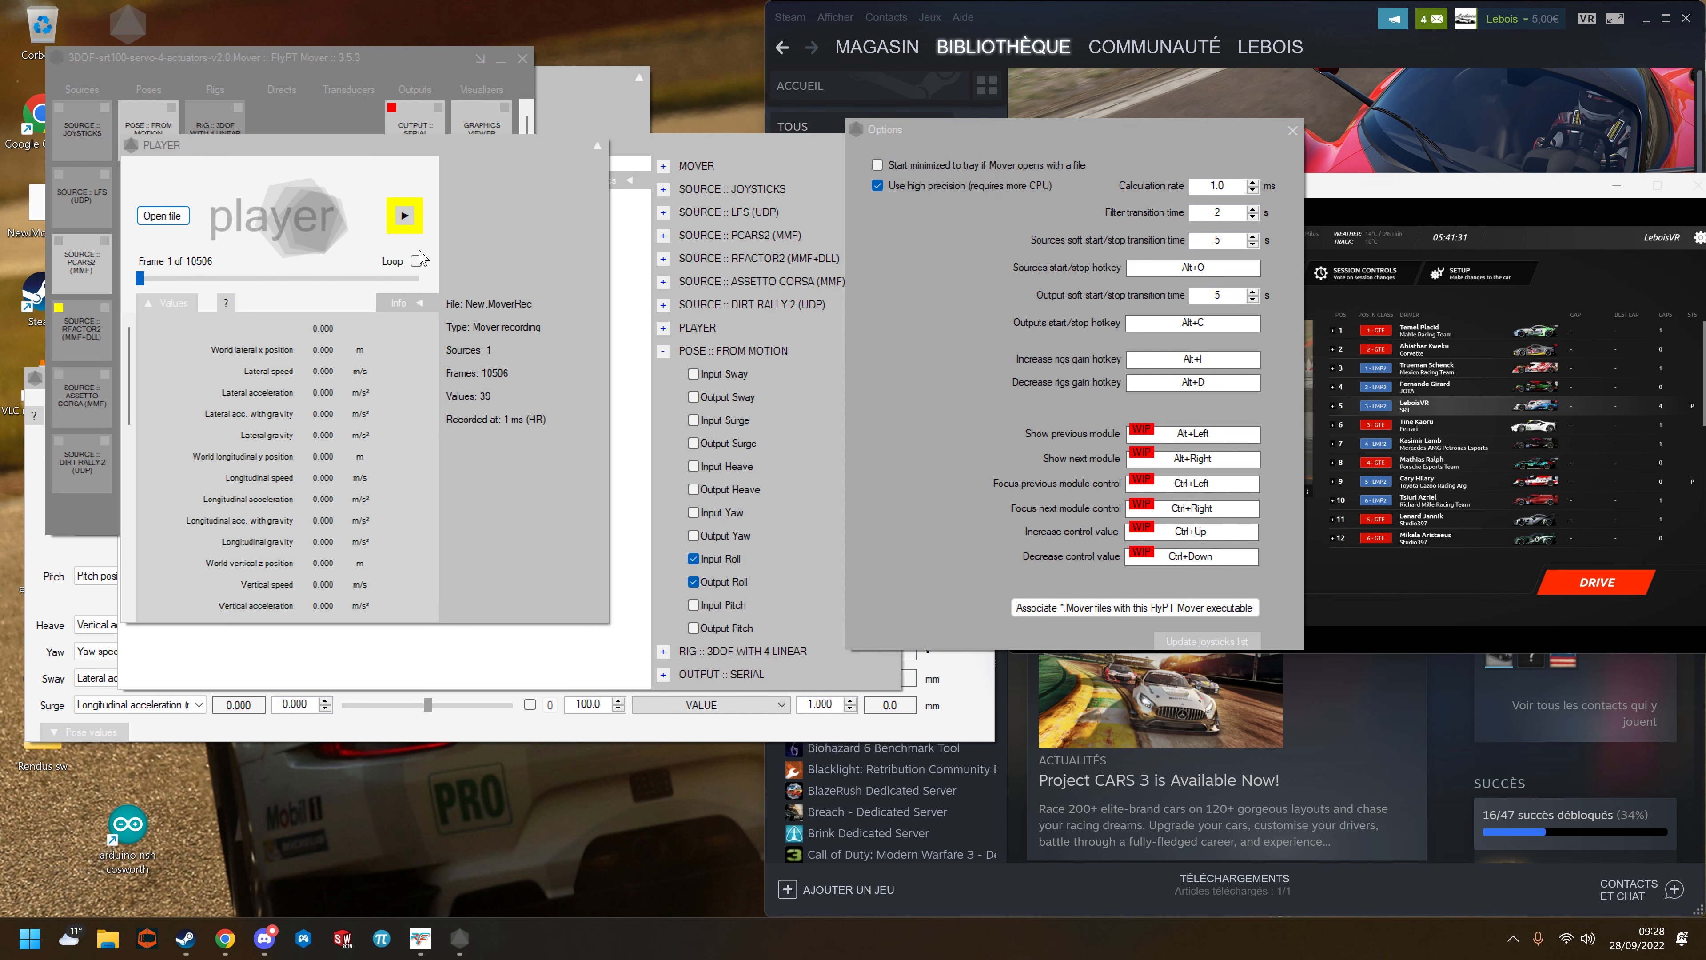
pyautogui.click(403, 216)
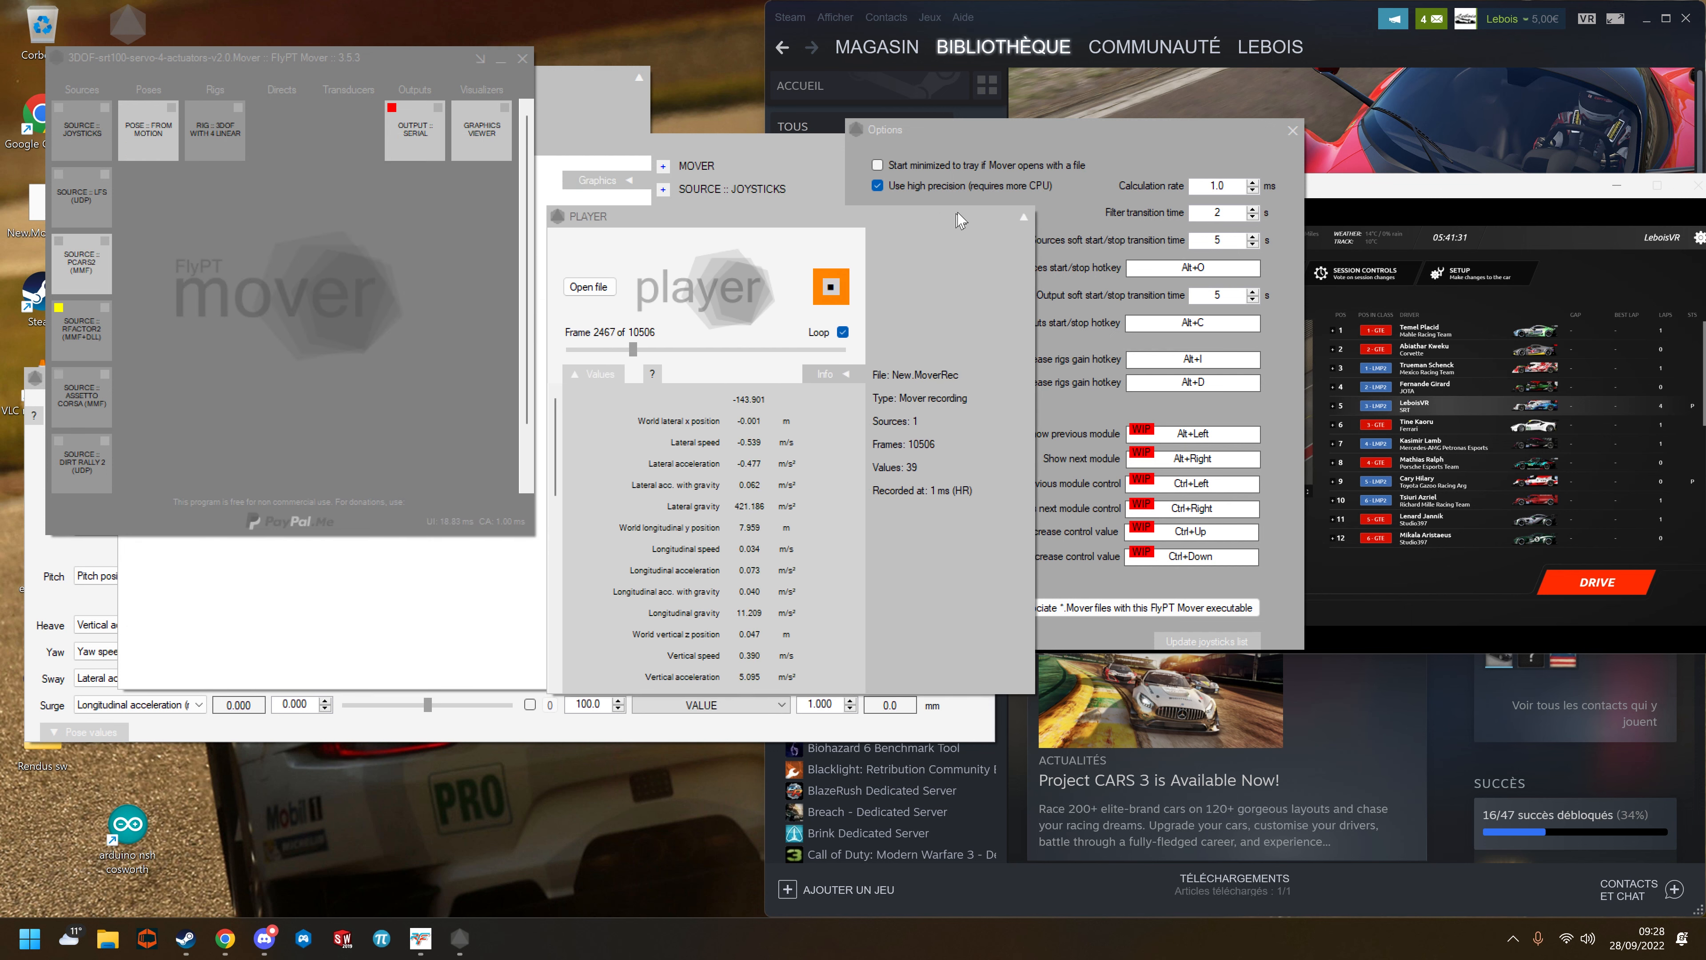
# Step: Enable the Player as an input source of the From Motion pose
pyautogui.click(149, 149)
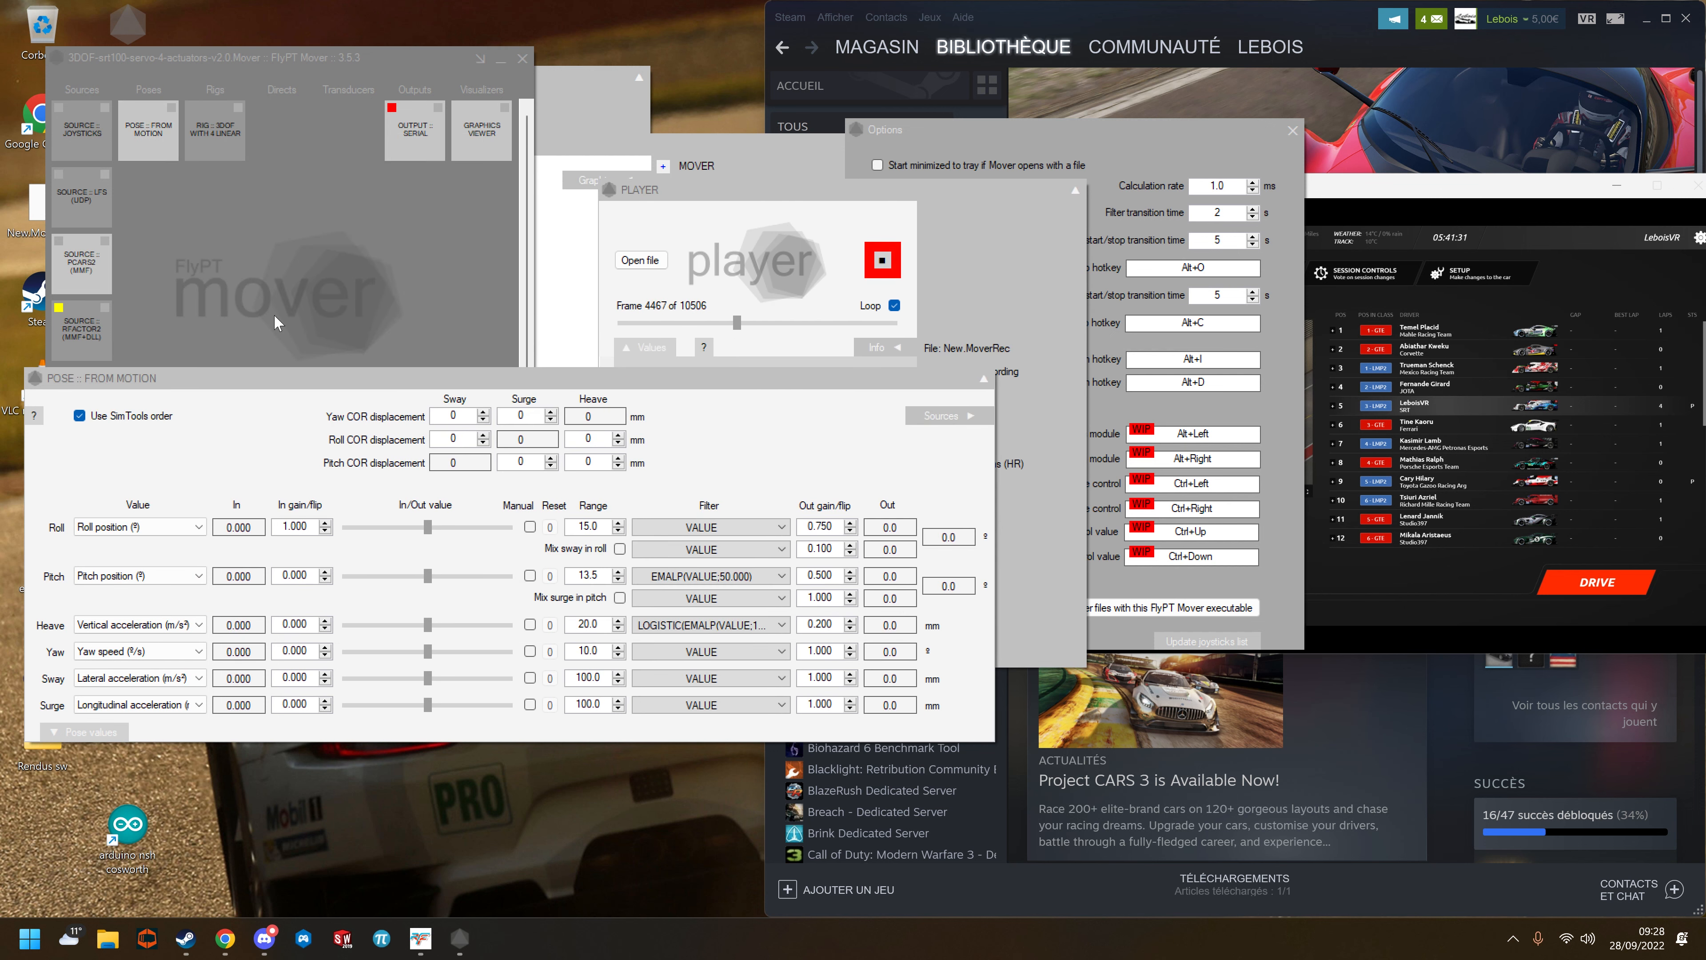
pyautogui.click(941, 415)
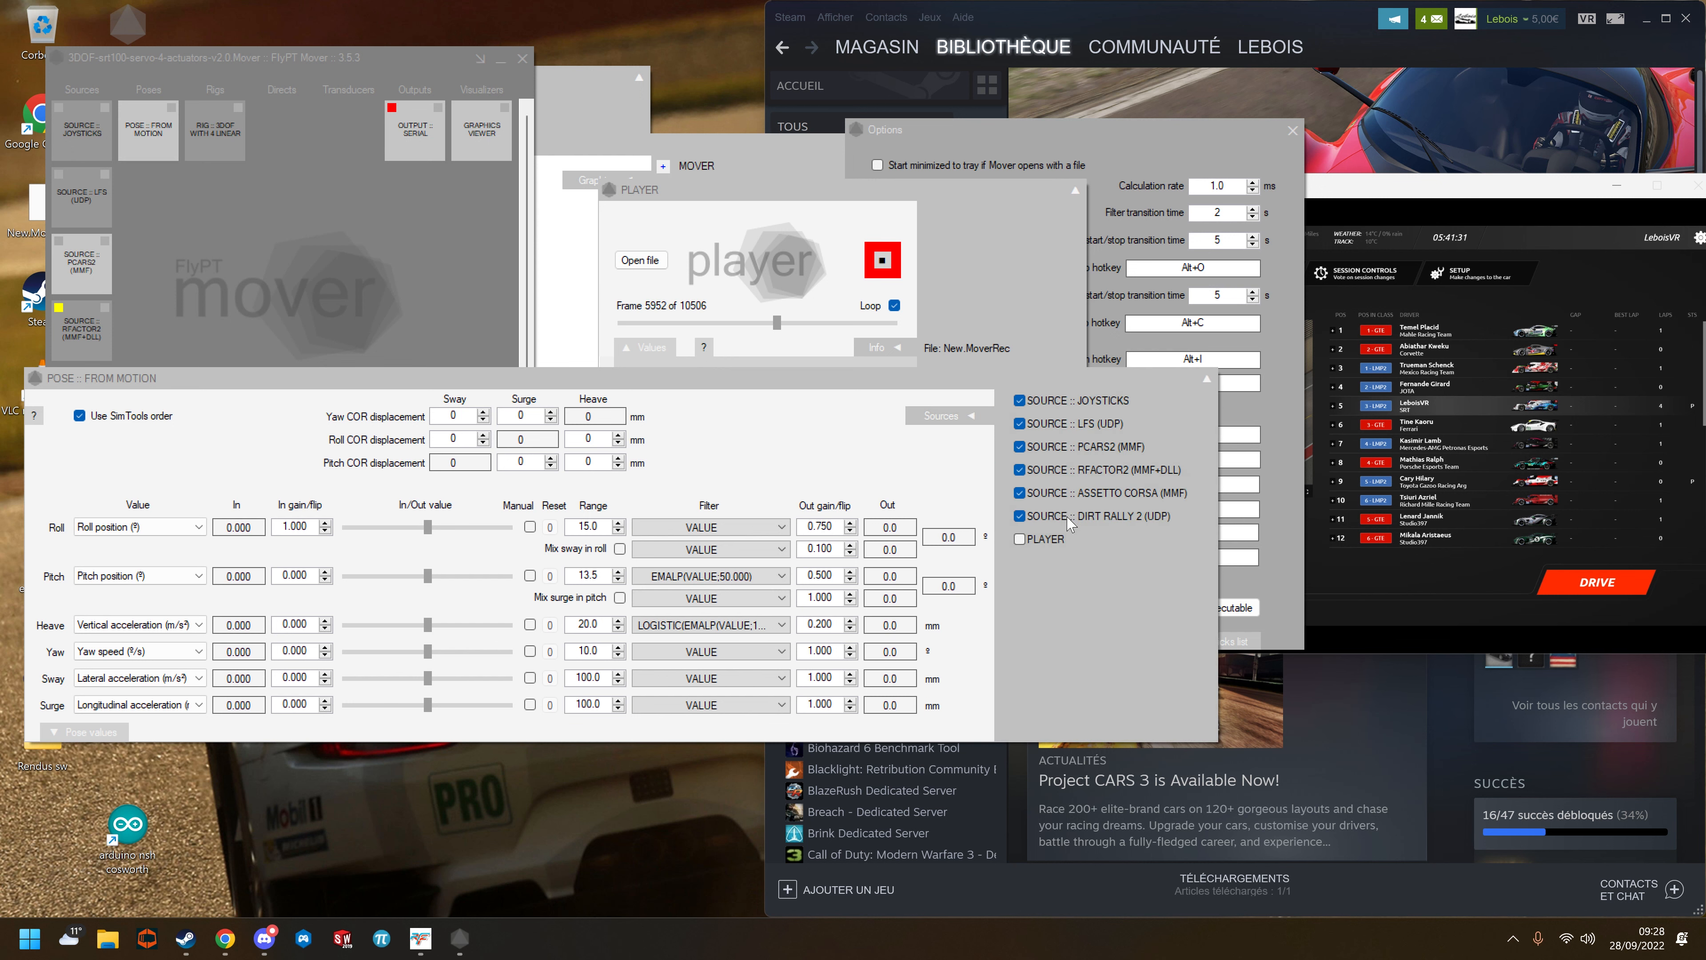
pyautogui.click(1019, 539)
# Step: Show the Graphics Viewer and arrange it and the From Motion pose window so the roll graph and filter settings are both visible
pyautogui.click(481, 129)
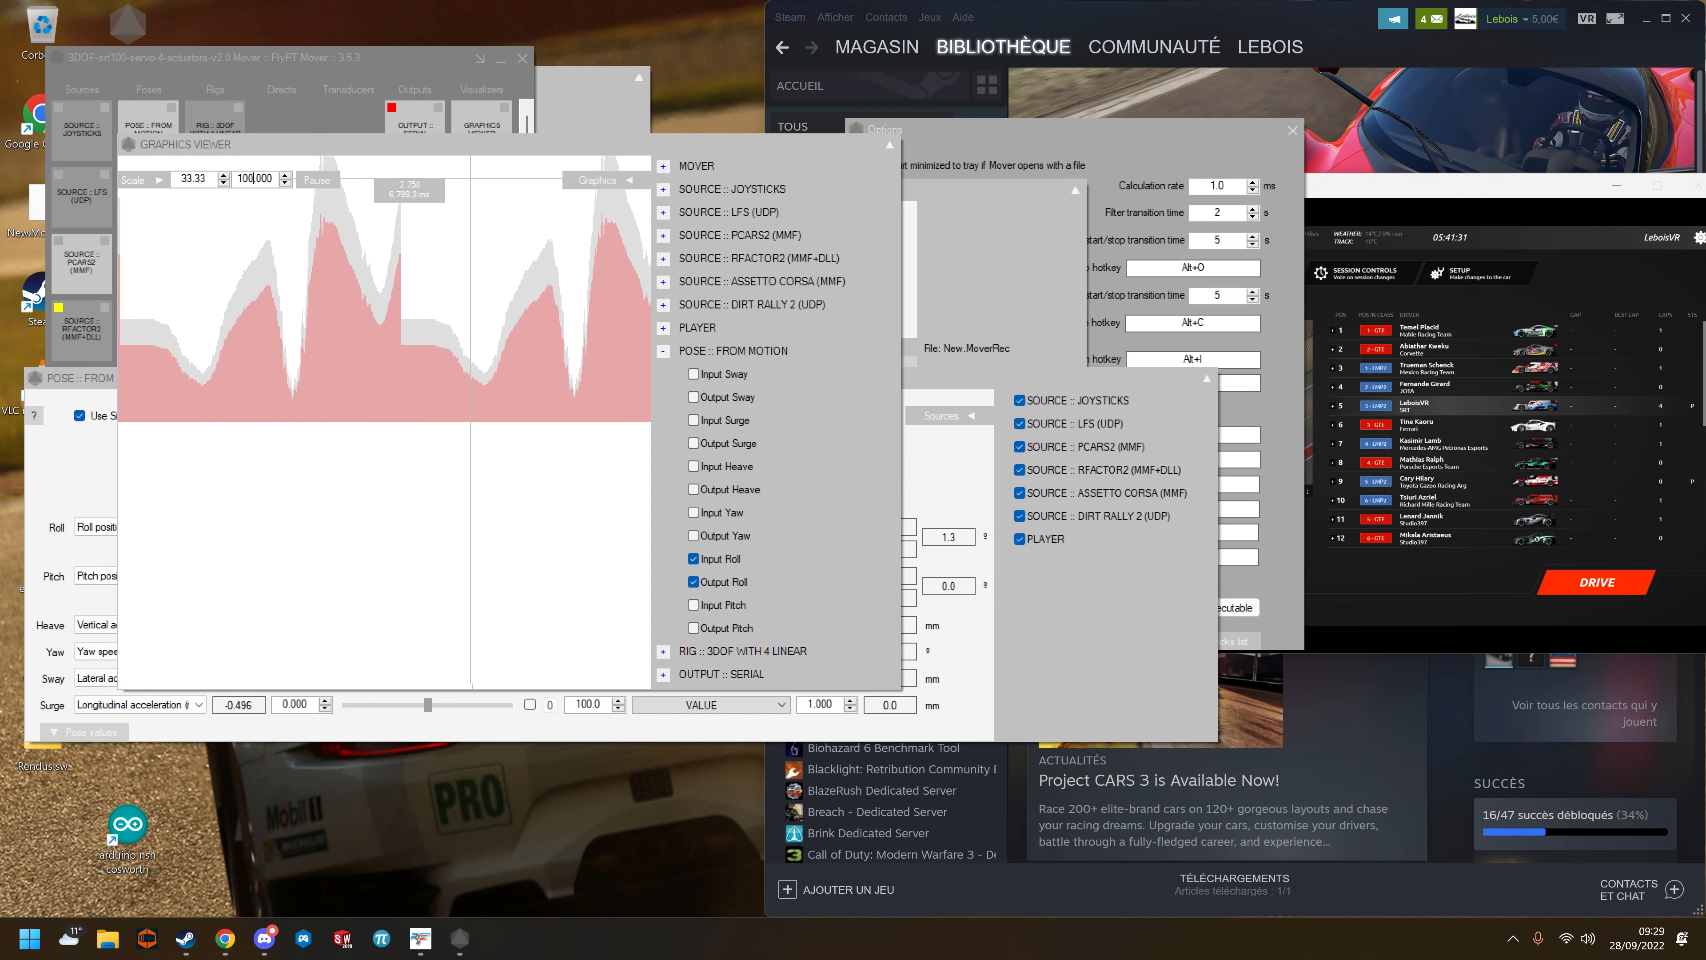
pyautogui.moveTo(336, 144); pyautogui.dragTo(941, 132)
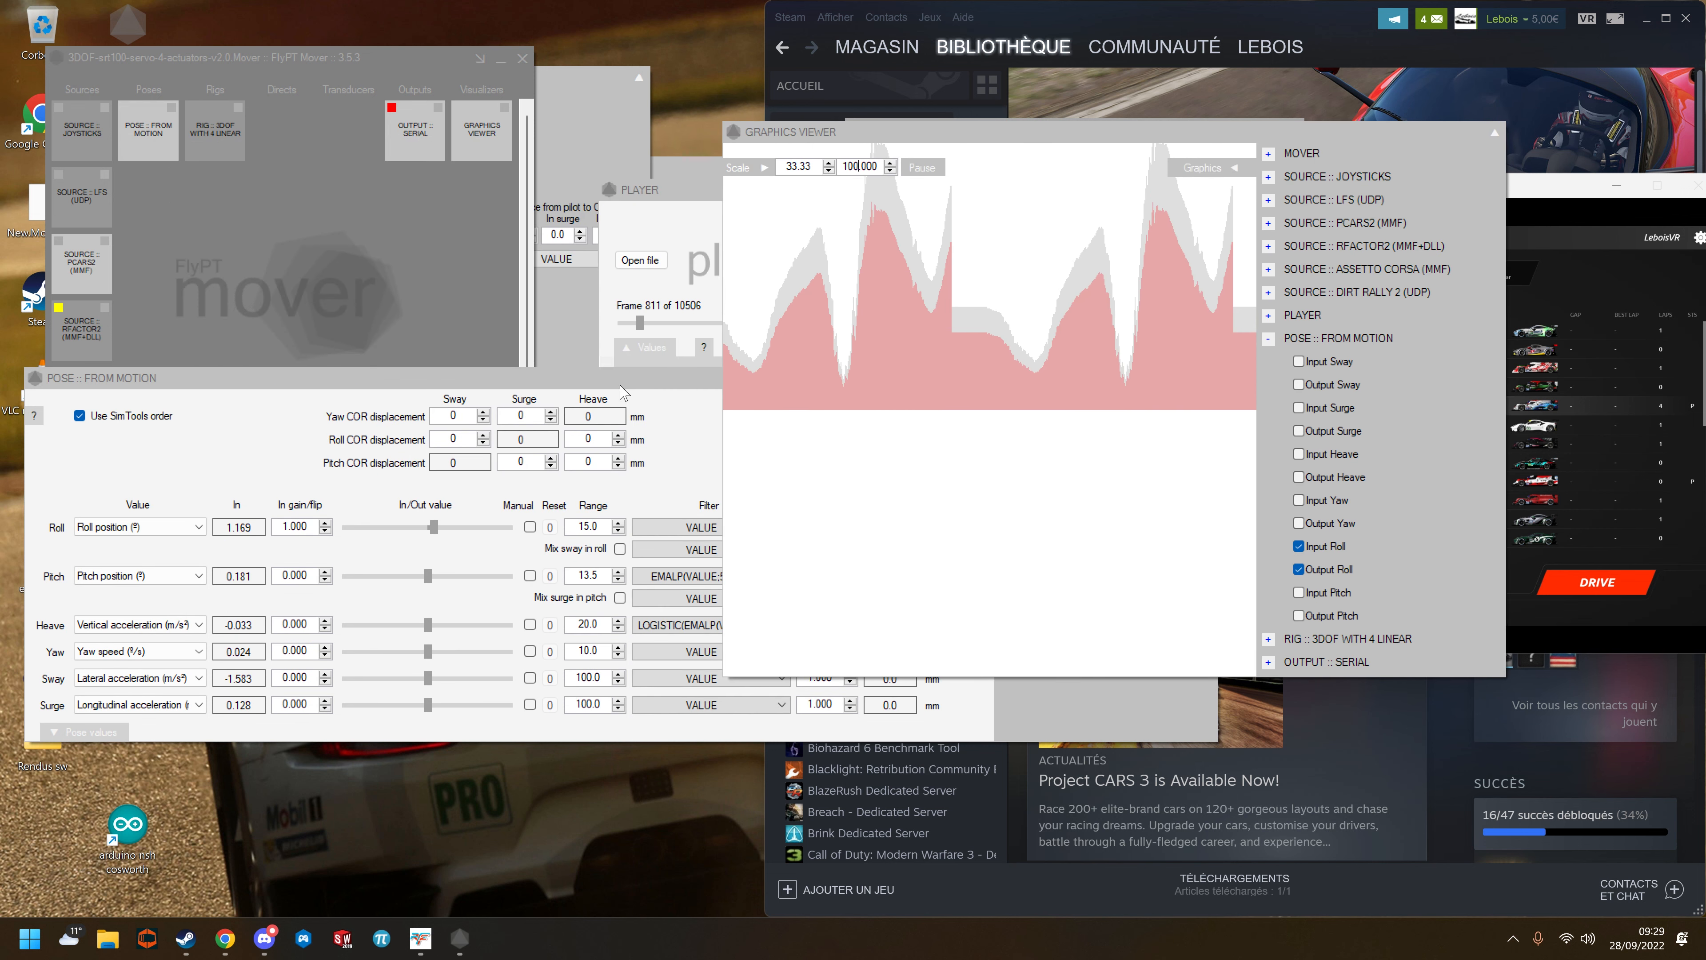
pyautogui.moveTo(621, 386); pyautogui.dragTo(517, 377)
# Step: Try an EMALP filter with a value of 500 on the pose's roll
pyautogui.click(598, 519)
pyautogui.click(599, 546)
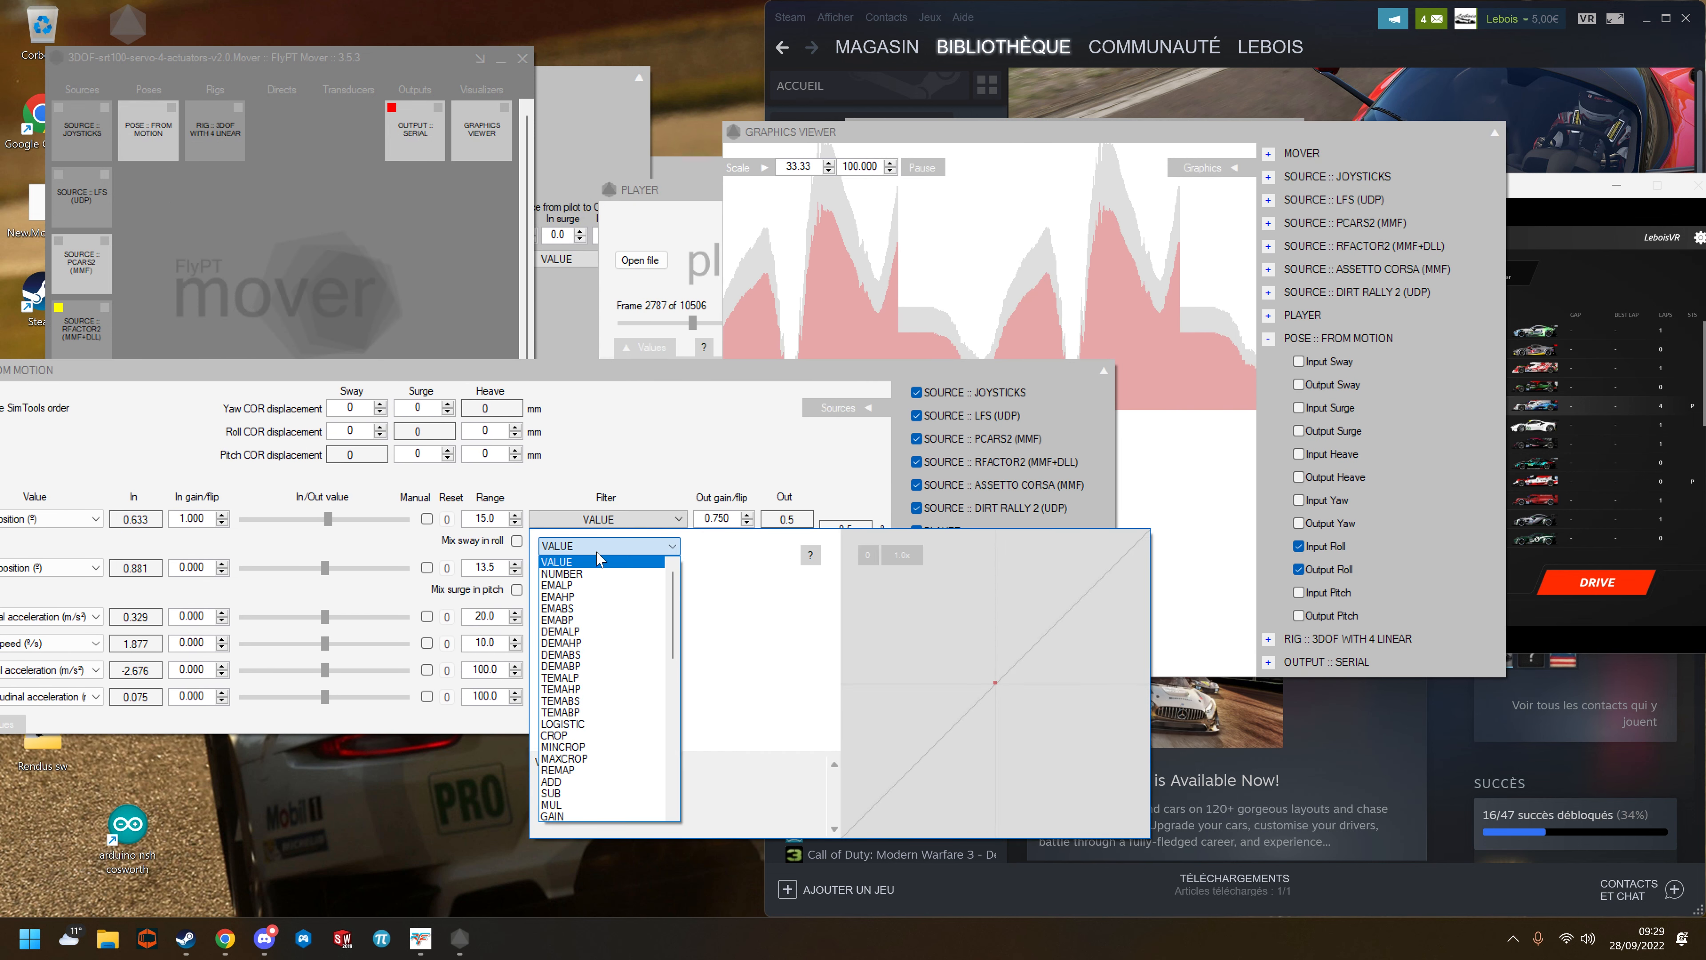
pyautogui.click(565, 590)
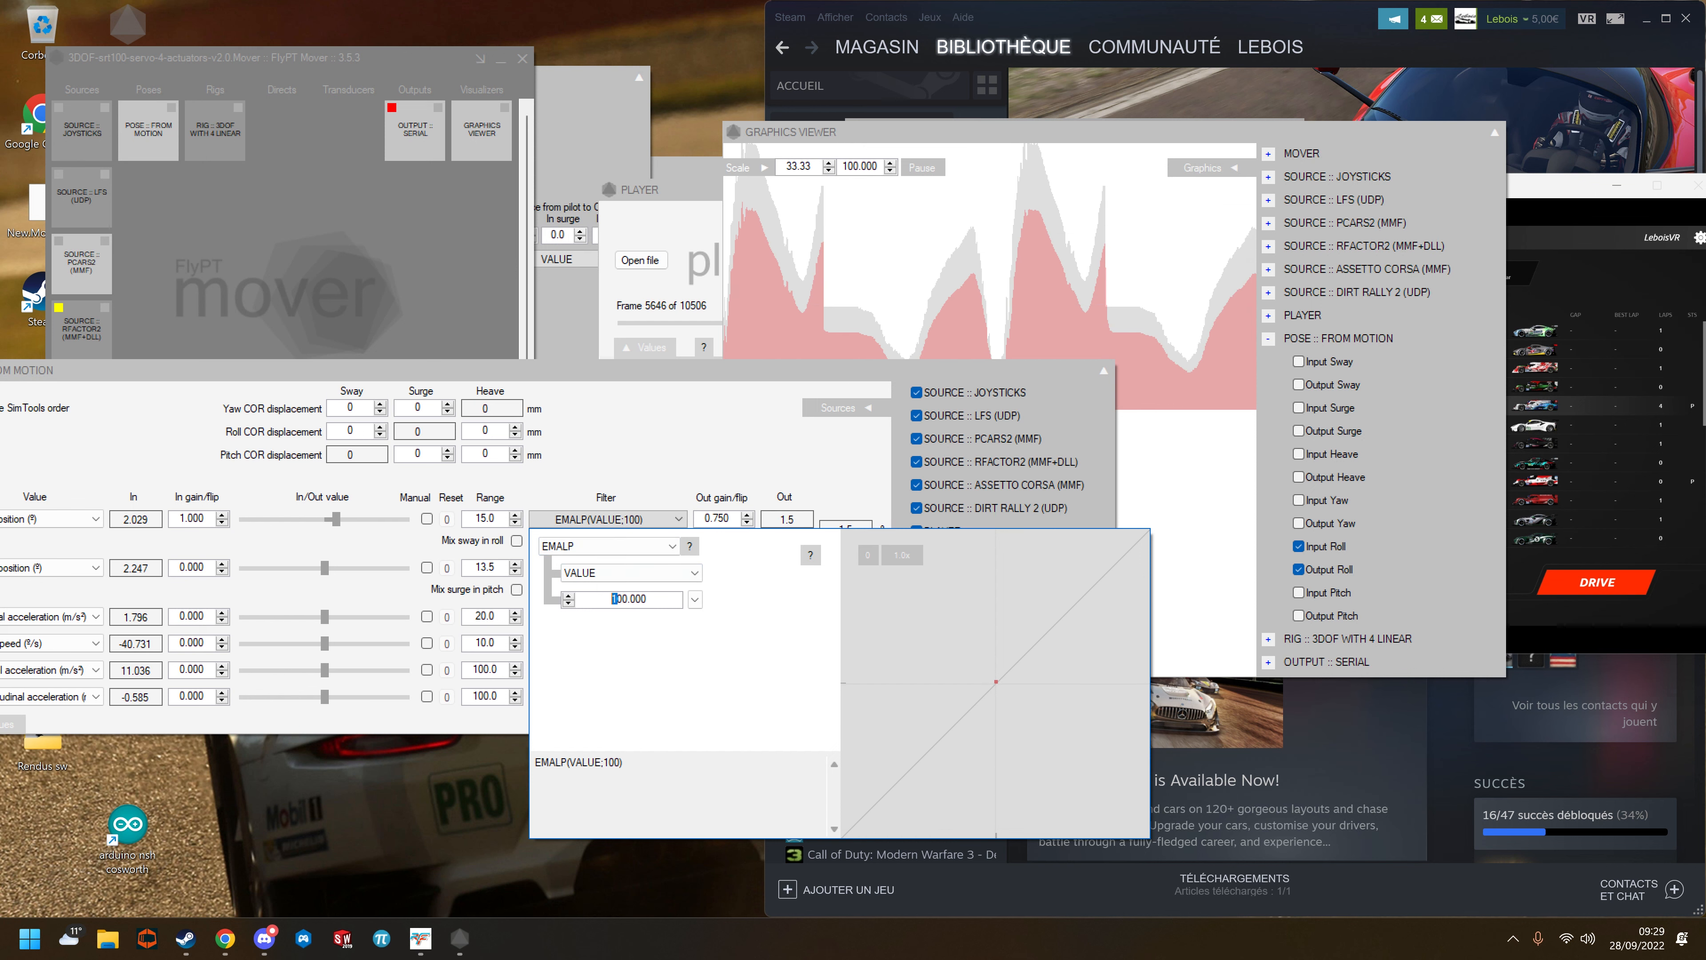
pyautogui.click(747, 431)
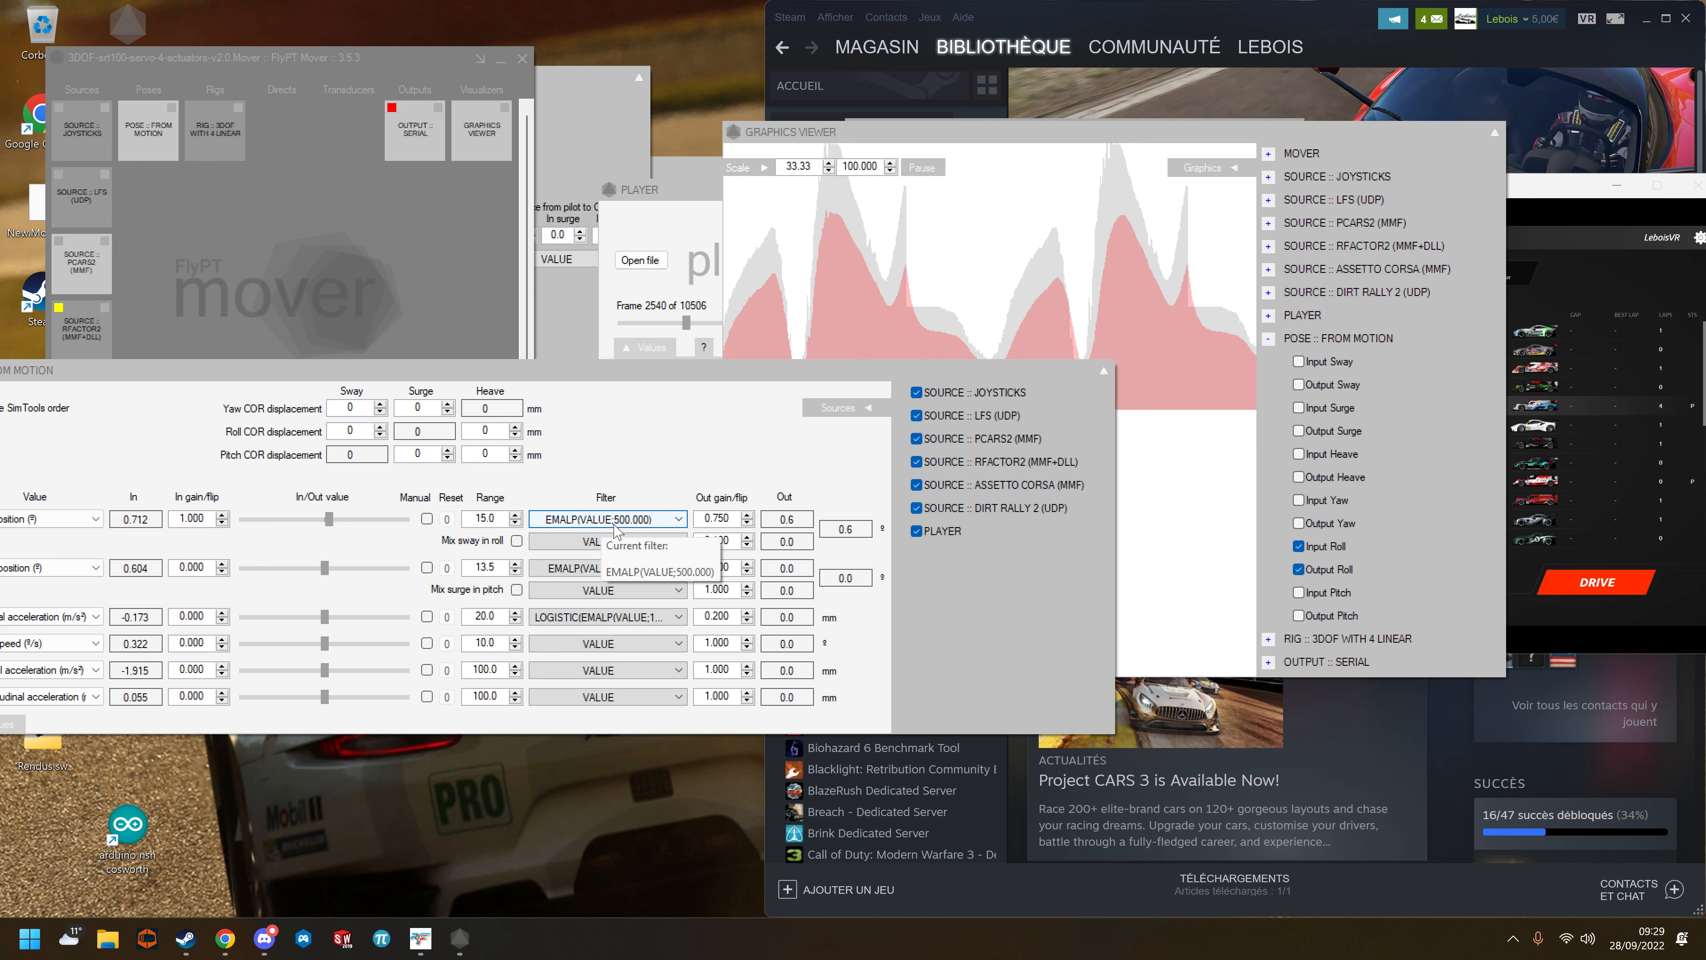
# Step: Try a value of 50 for the roll's EMALP filter
pyautogui.click(627, 524)
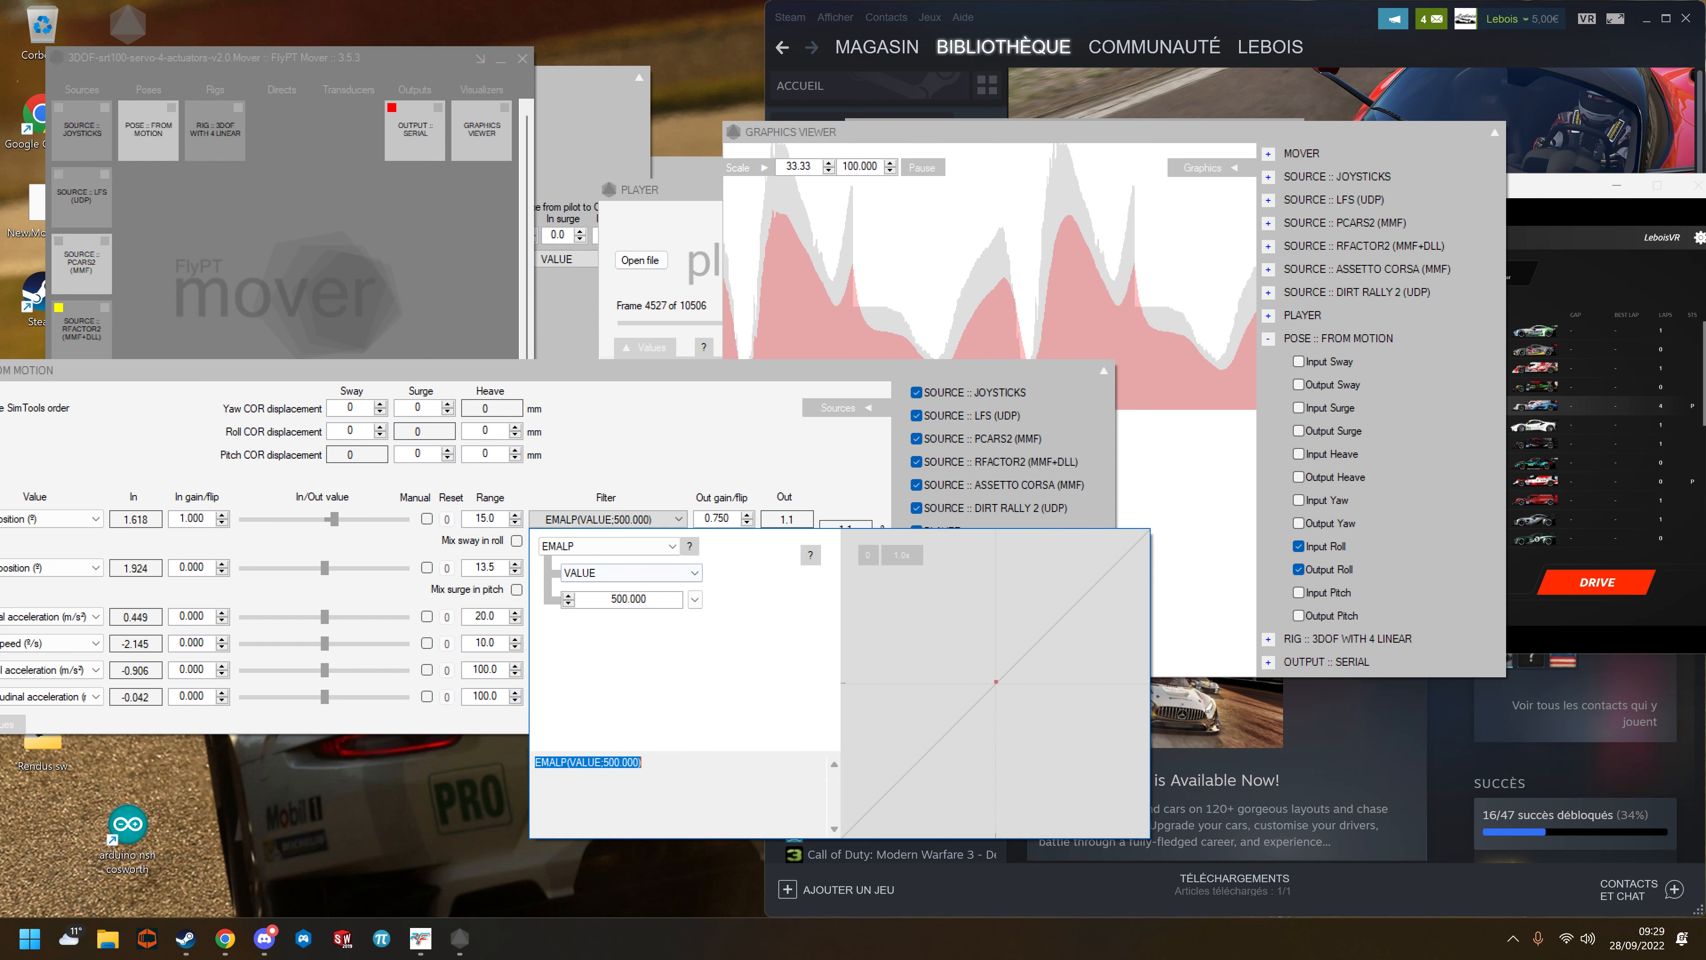
pyautogui.moveTo(616, 599); pyautogui.dragTo(627, 599)
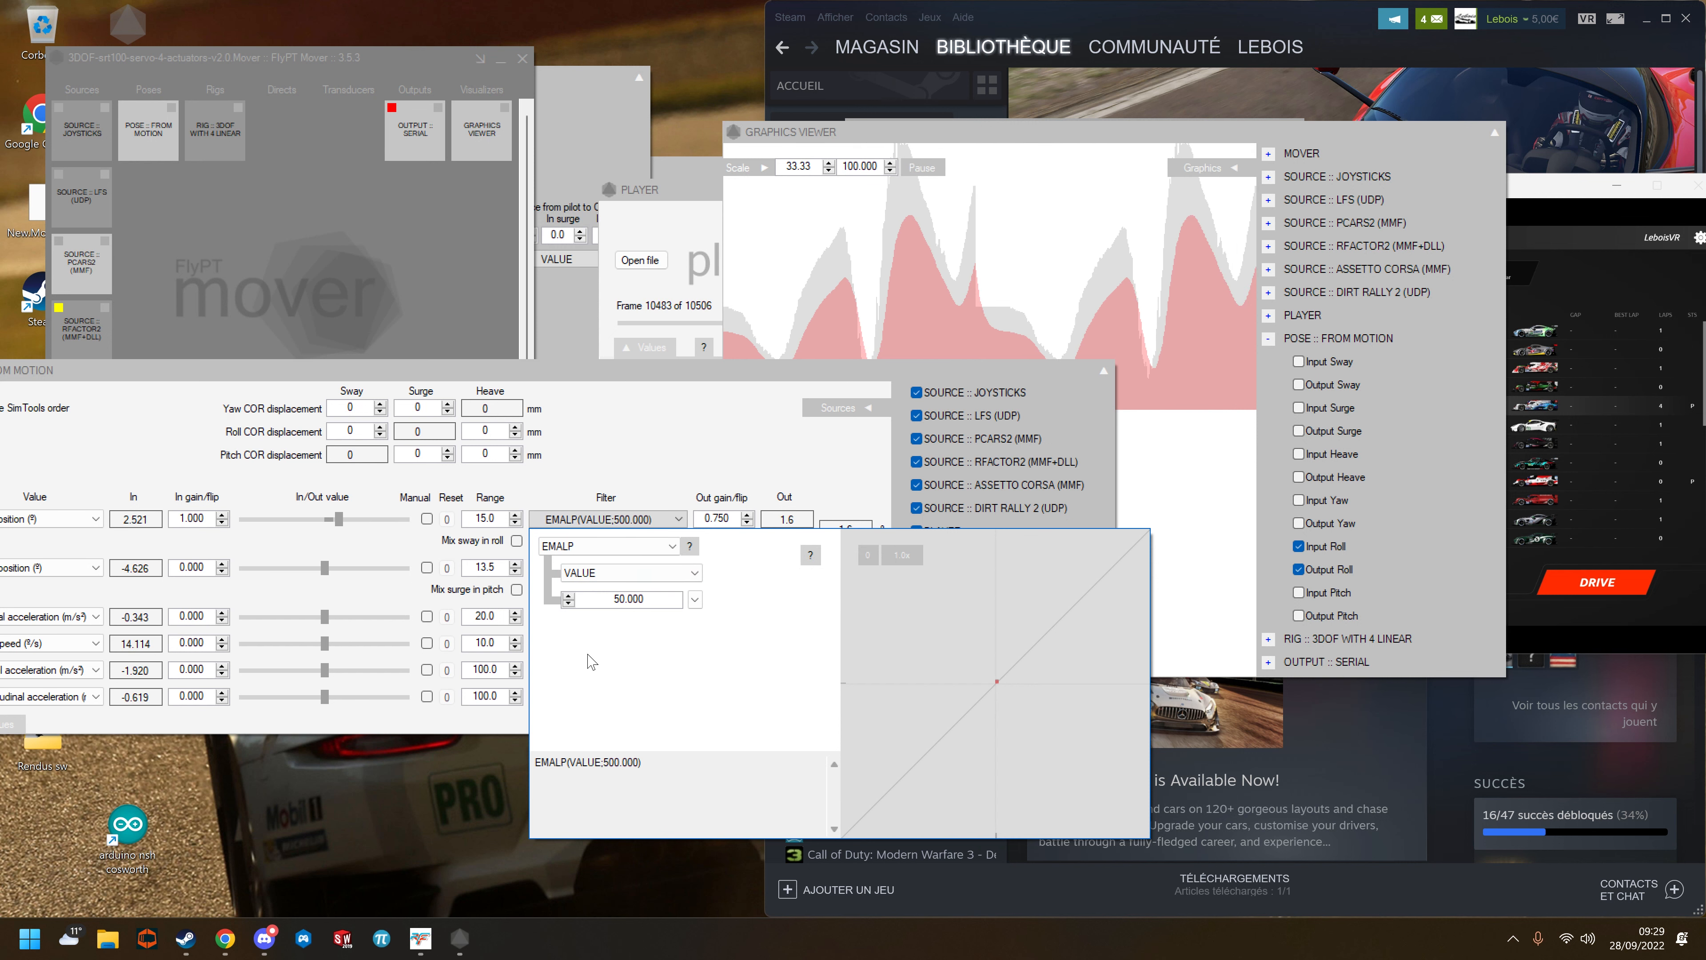
pyautogui.press('Return')
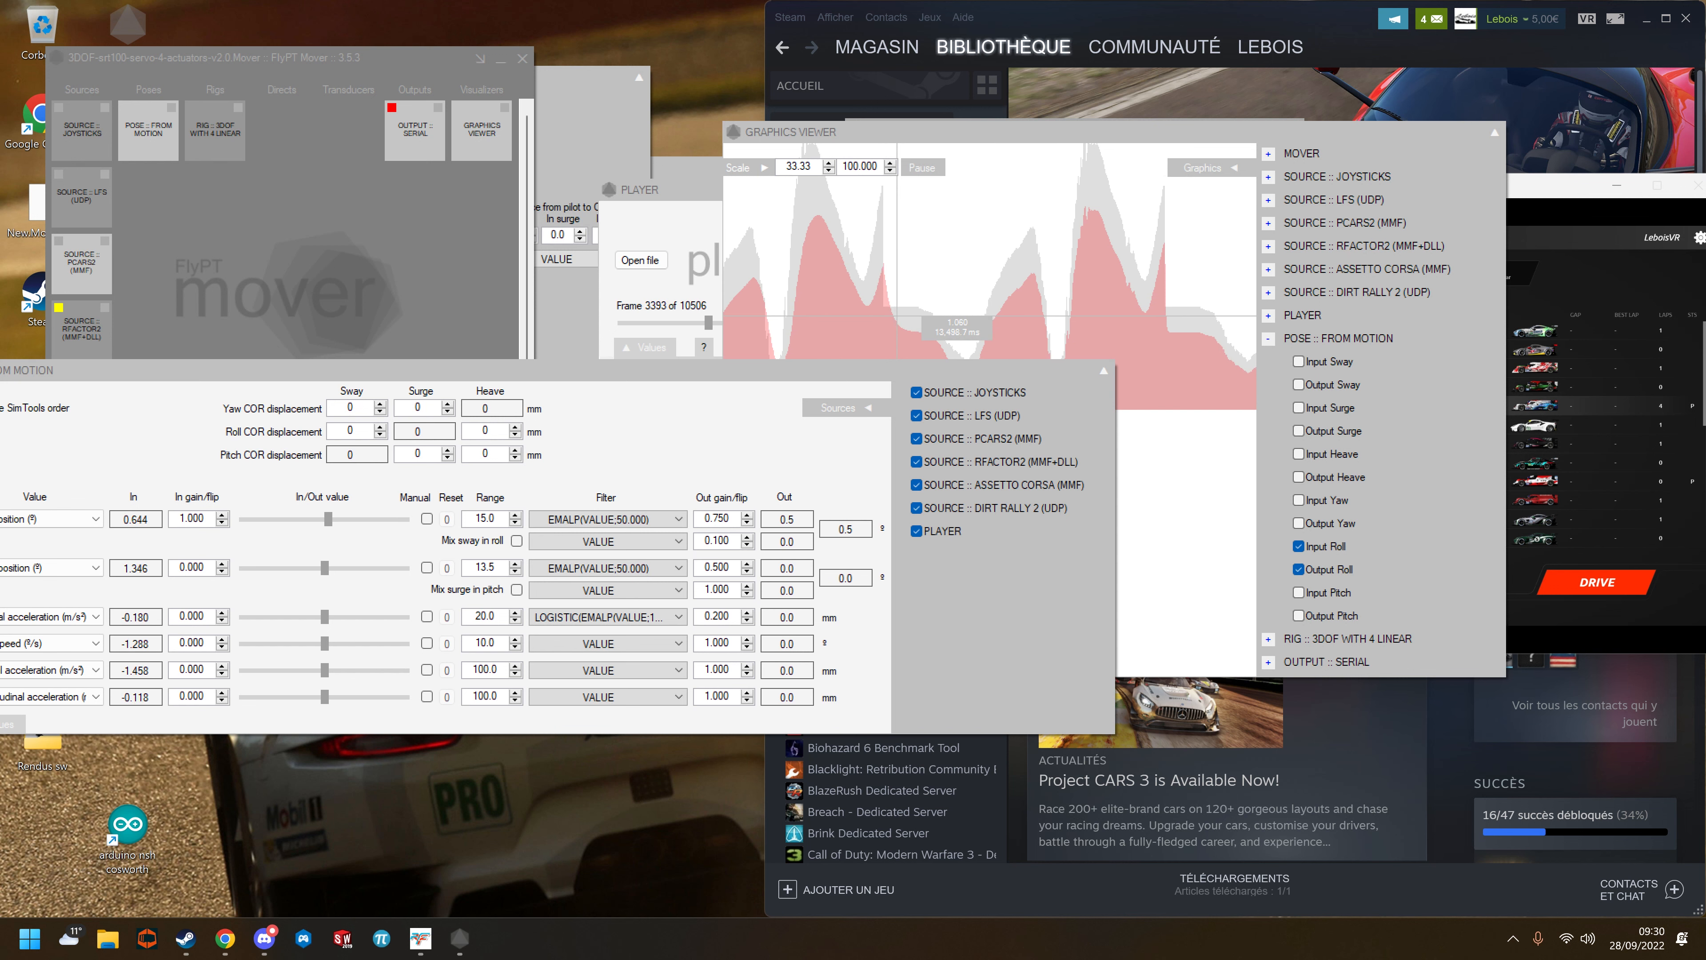
# Step: Move the From Motion pose window fully into view and change the roll filter's function to EMAHP
pyautogui.moveTo(670, 370); pyautogui.dragTo(756, 322)
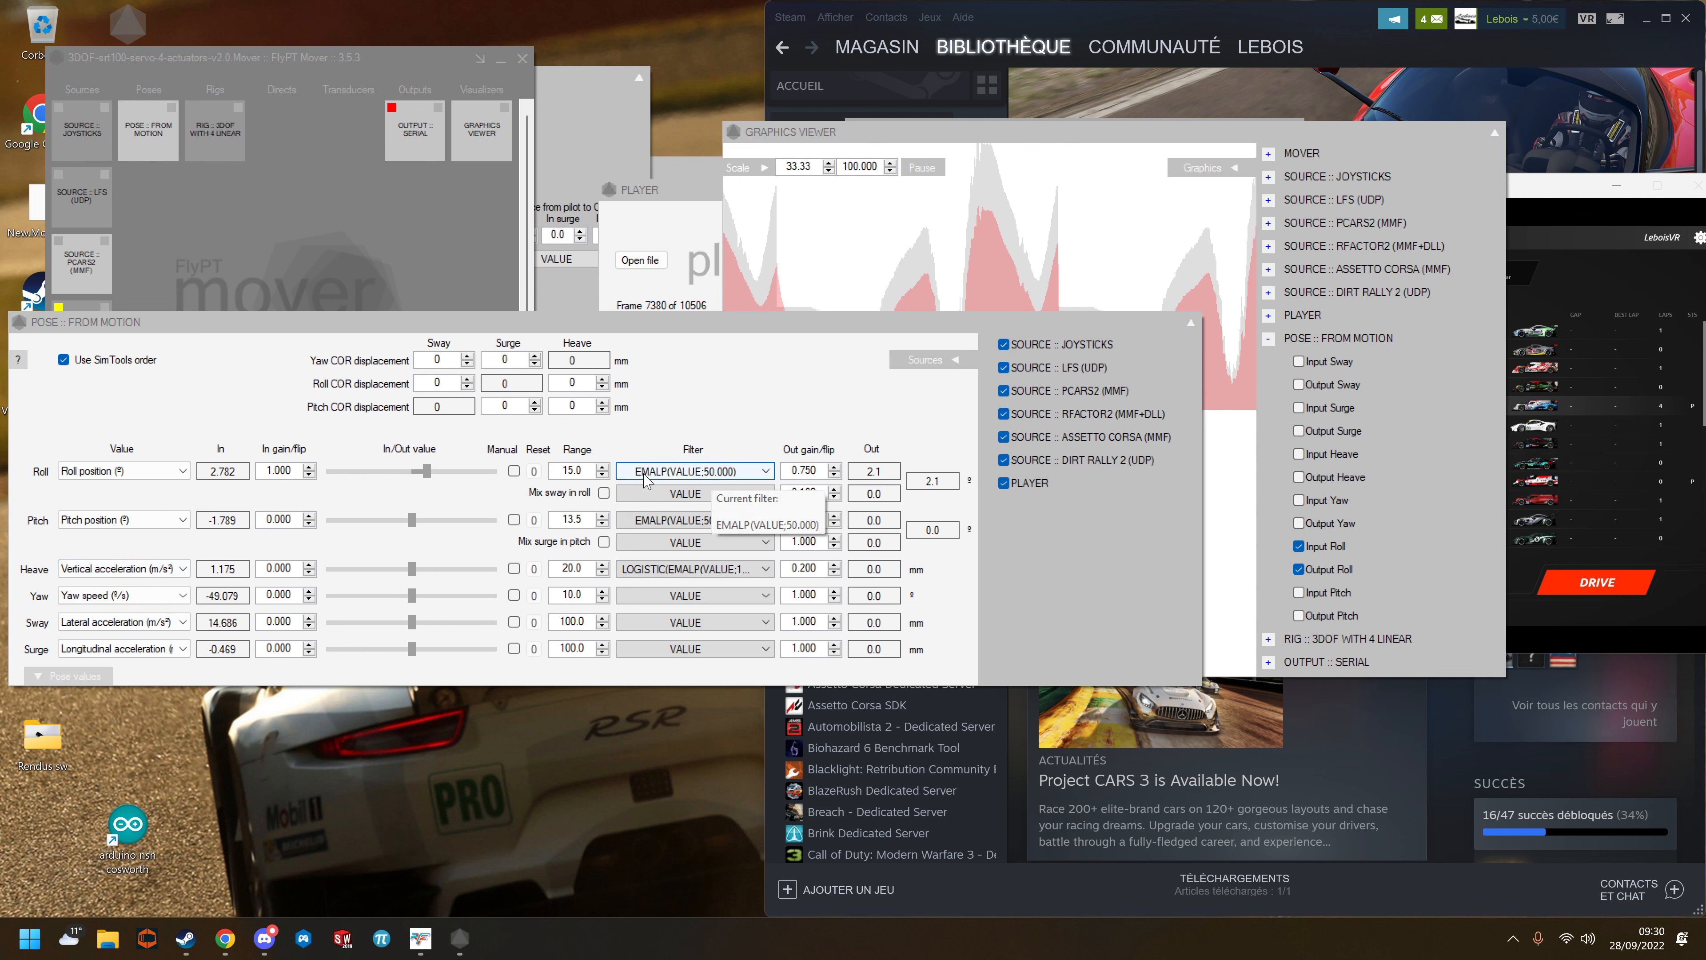
pyautogui.click(628, 473)
pyautogui.click(661, 499)
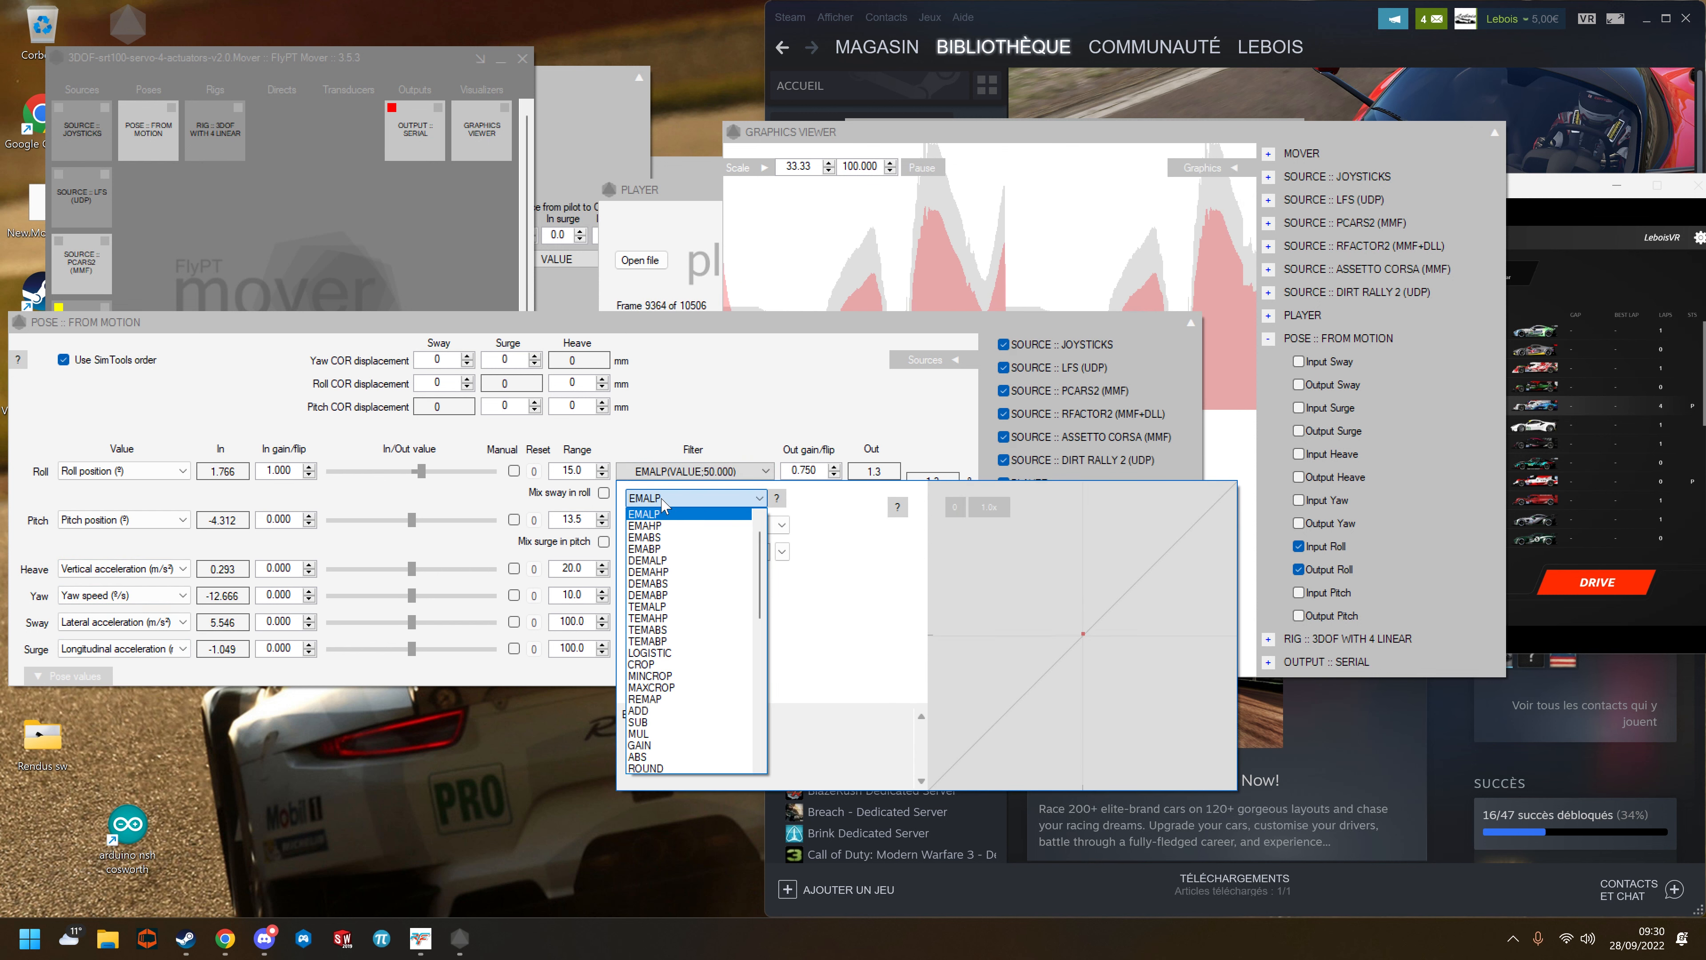
pyautogui.click(663, 527)
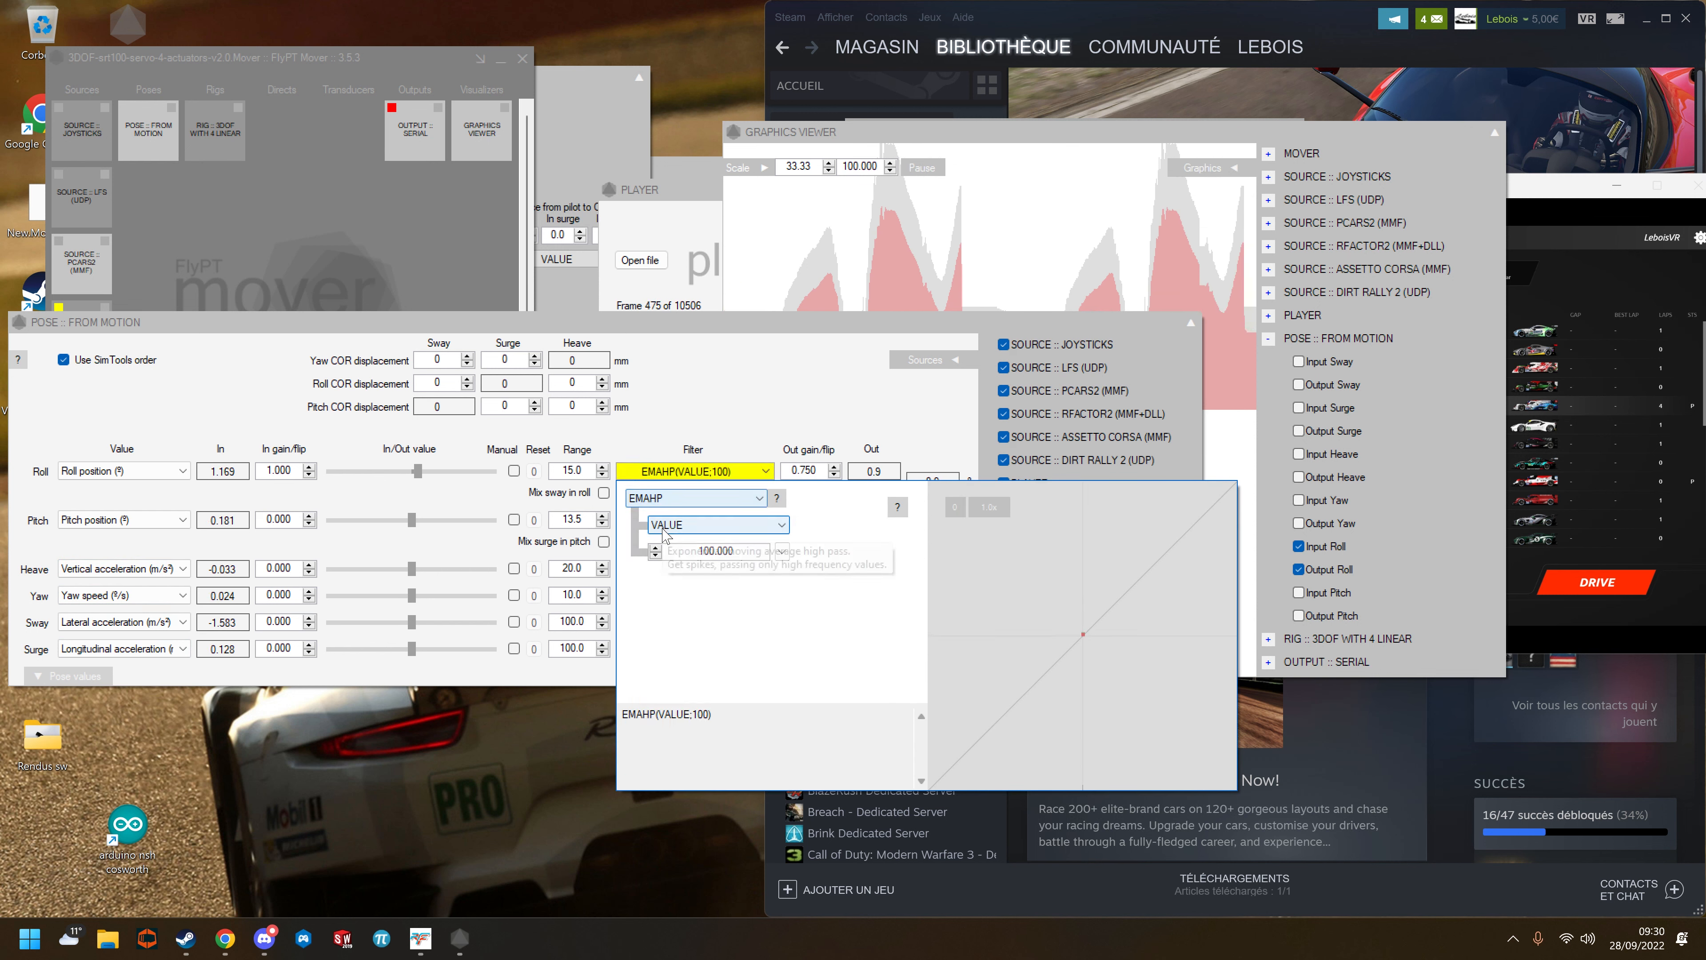